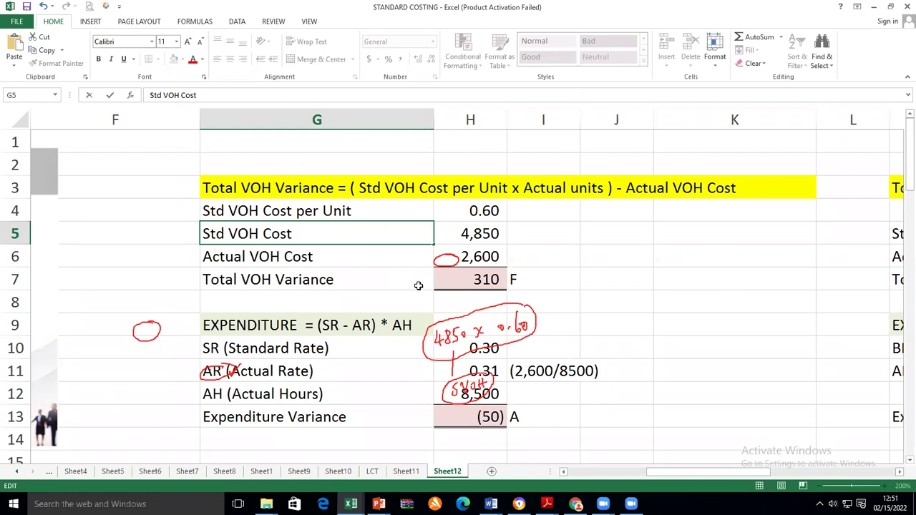
Step: Extend the Std VOH Cost label in G5 with "(4,850 x 0.6)" and clear the Std VOH Cost per Unit label and value in row 4
type("(4,850")
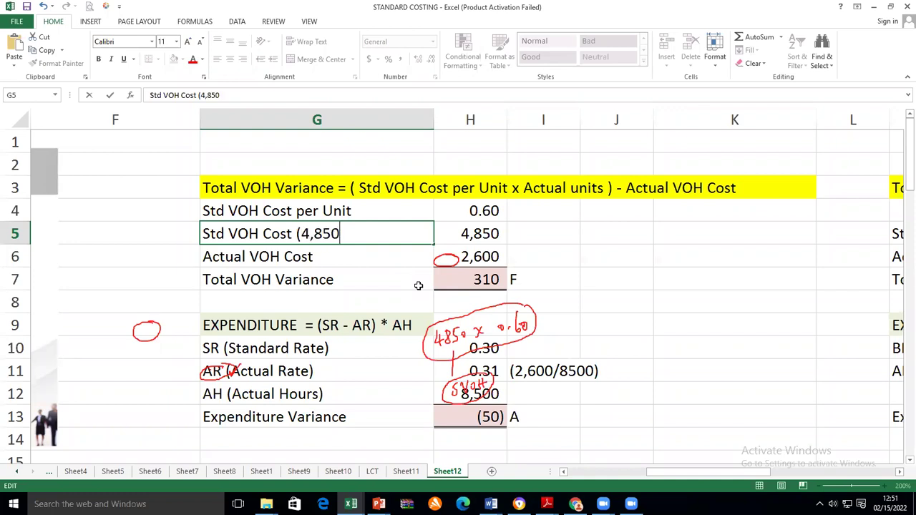
type(" x 0.6)")
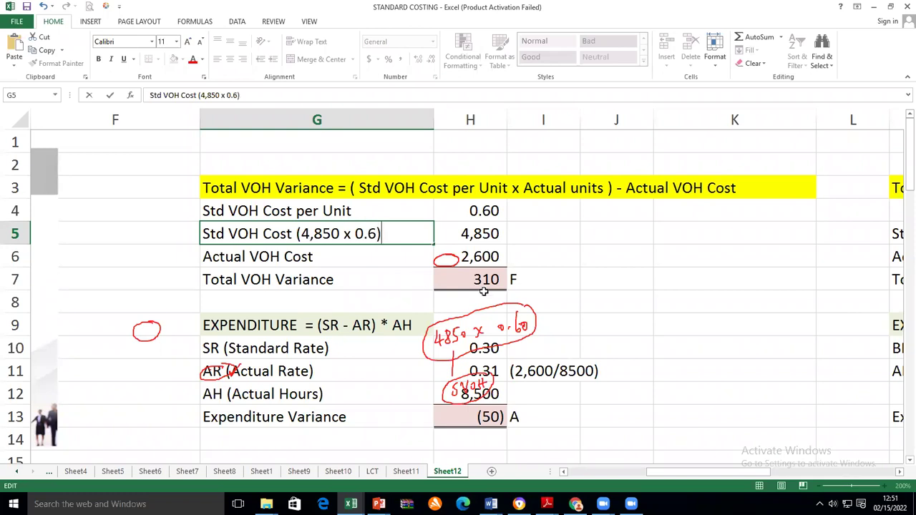
left_click(328, 210)
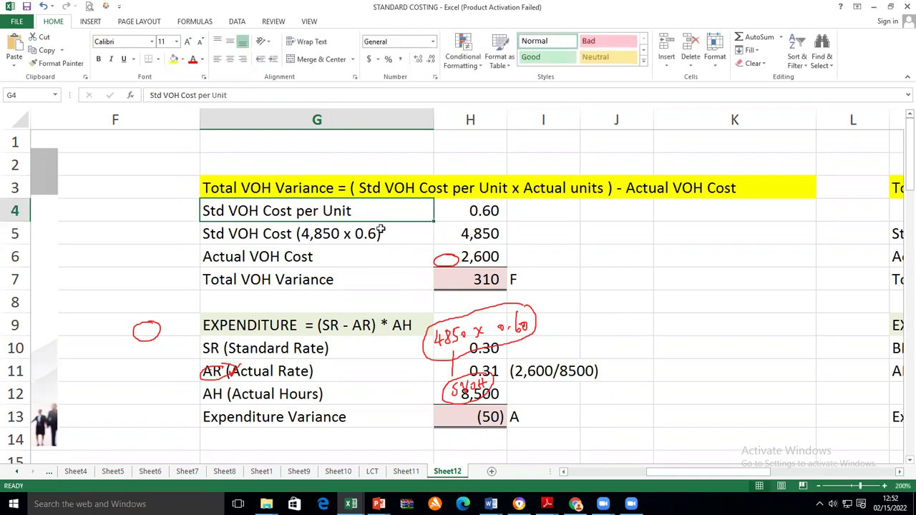
key("shift+Right")
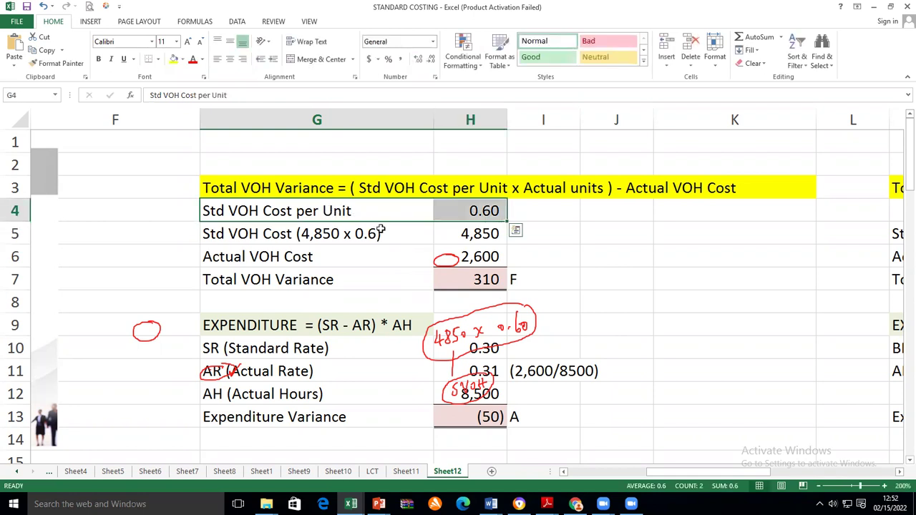
key("Delete")
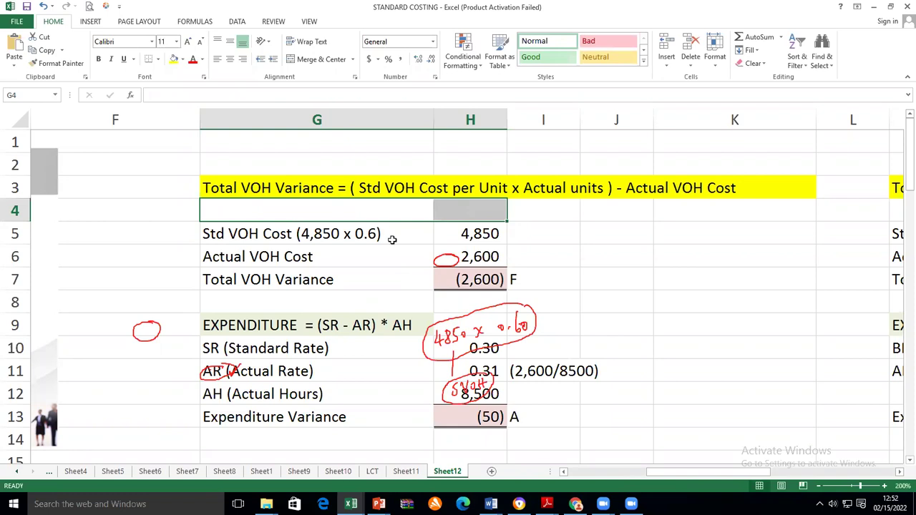
Step: Calculate the standard VOH cost in H5 with the formula =4850*.6
left_click(473, 237)
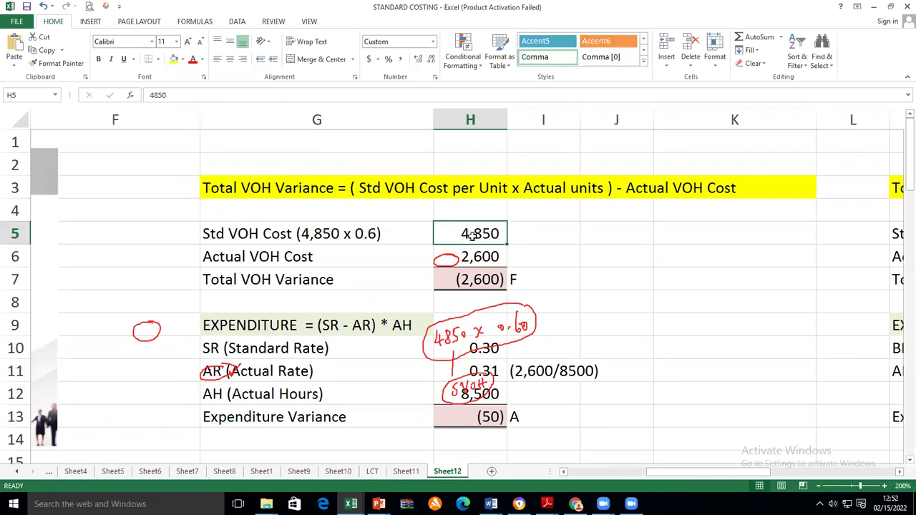
type("=")
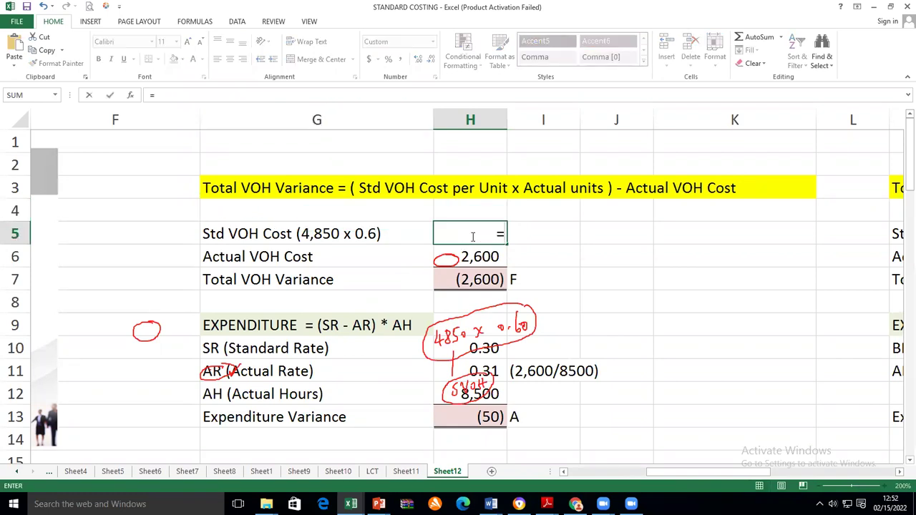
type("4850*.6")
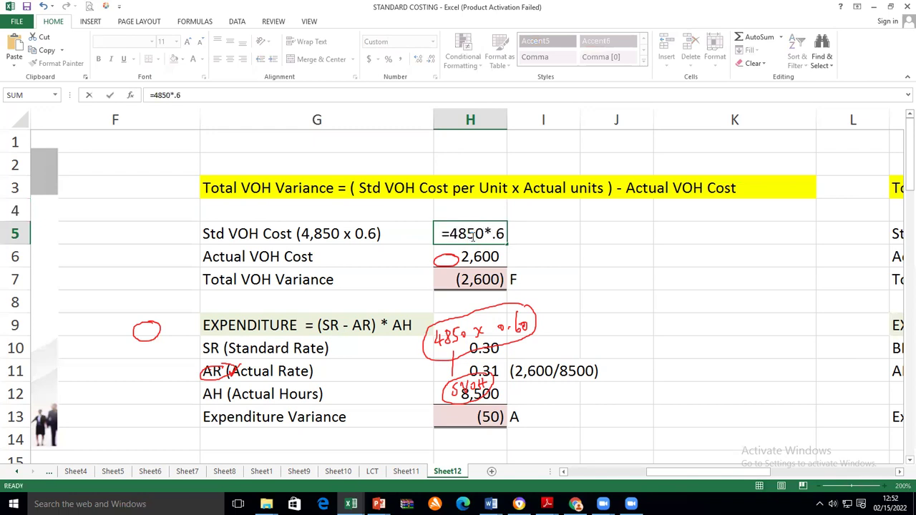
key("Return")
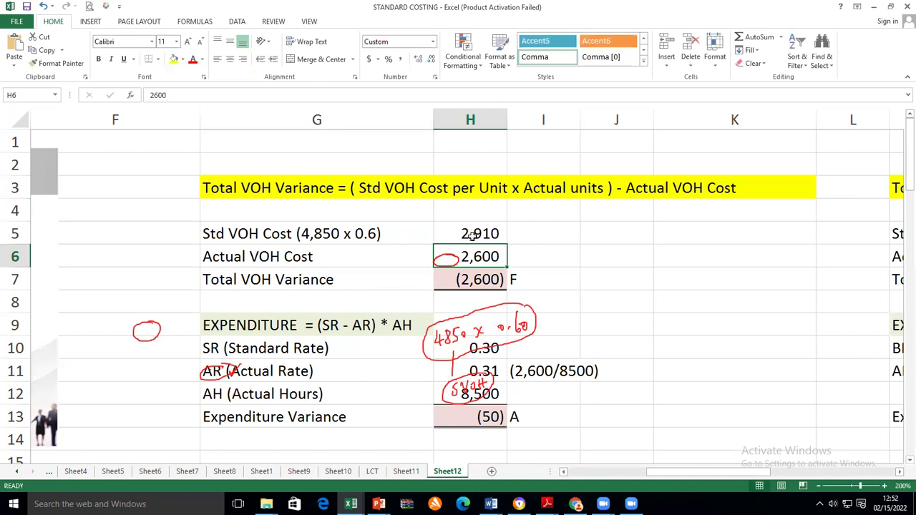
Step: Replace the Total VOH Variance formula in H7 with =H5-H6, standard VOH cost minus actual VOH cost
left_click(485, 279)
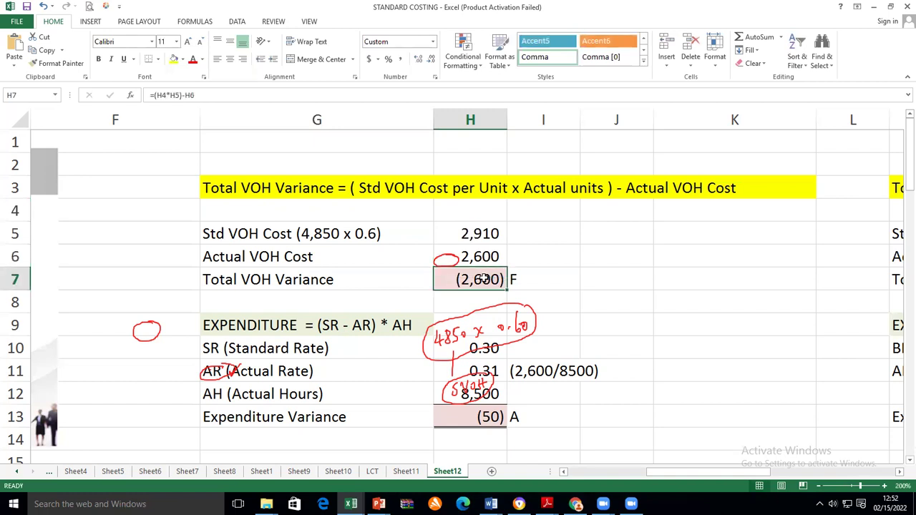
type("=")
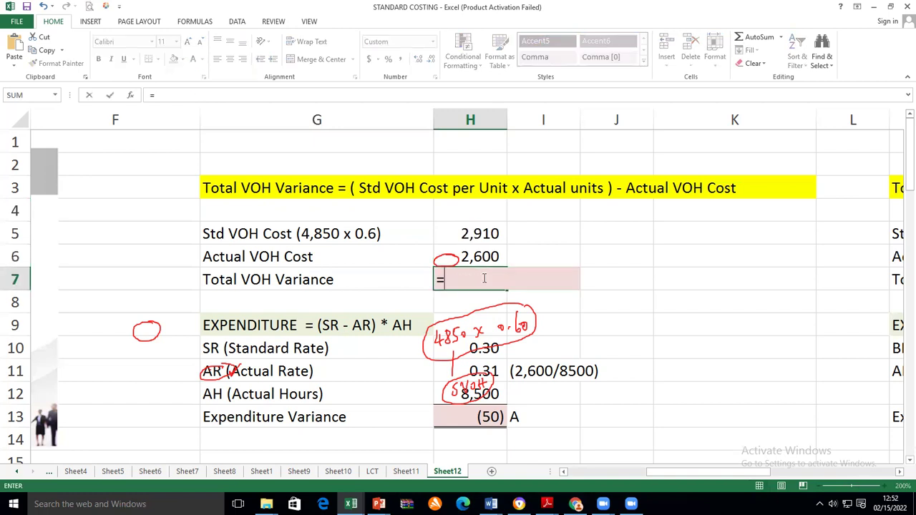
left_click(491, 236)
type("-")
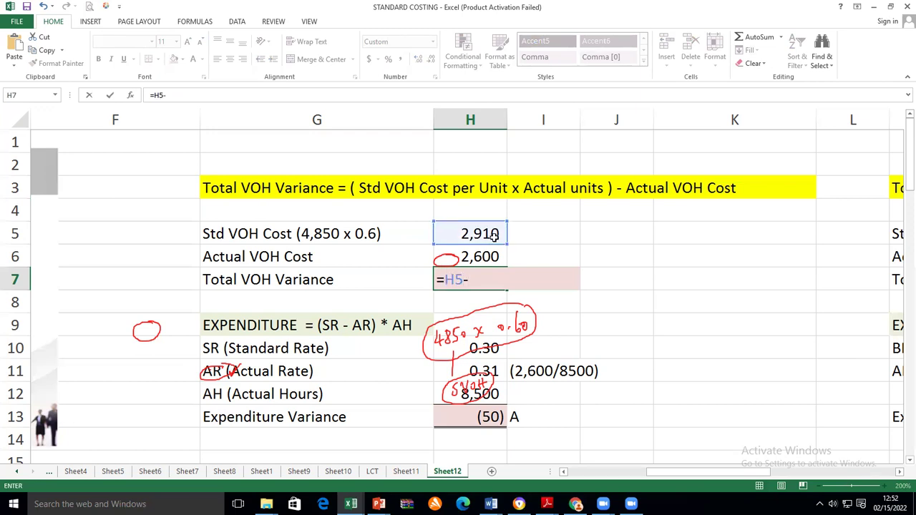
left_click(487, 255)
key("Return")
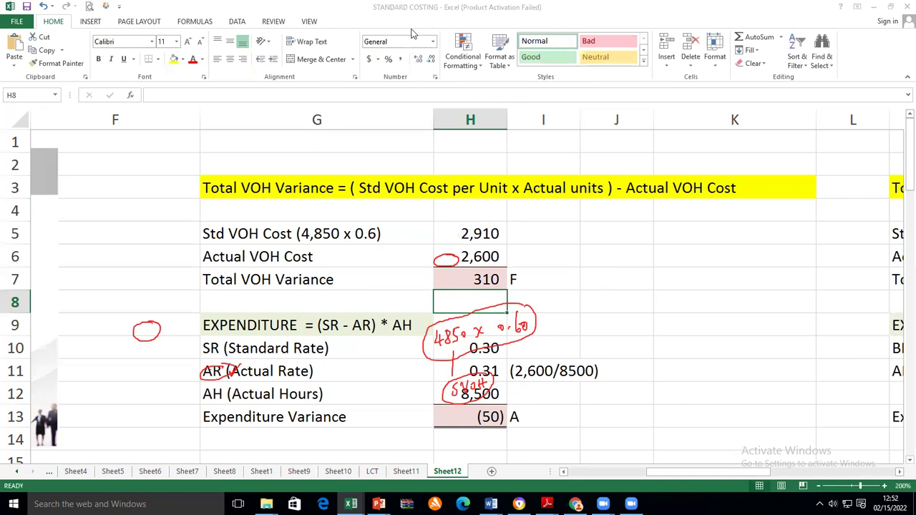
Step: Clear the old red markup and annotate the expenditure formula with a circled VOH, ticks above SR, AR and AH, and circles around their row labels
key("e")
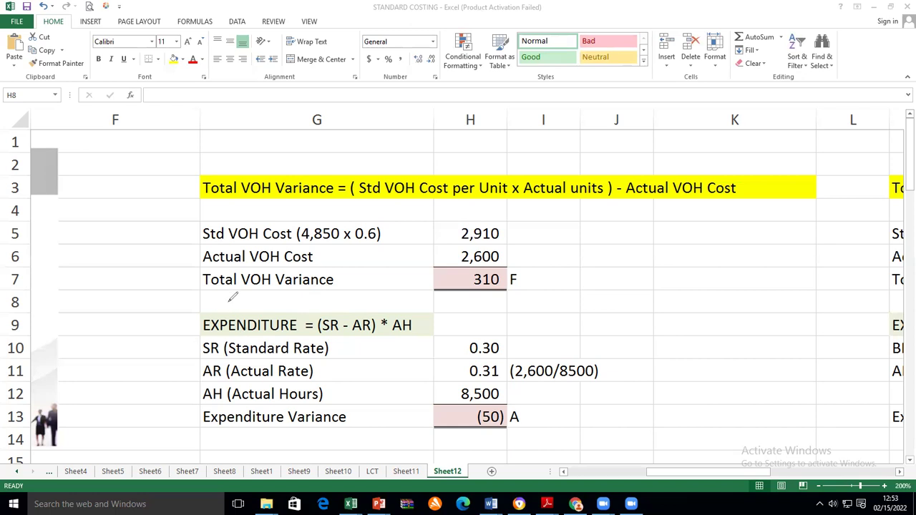
mouse_move(236, 294)
left_mouse_down()
mouse_move(258, 307)
mouse_move(228, 304)
mouse_move(275, 303)
mouse_move(266, 287)
left_mouse_up()
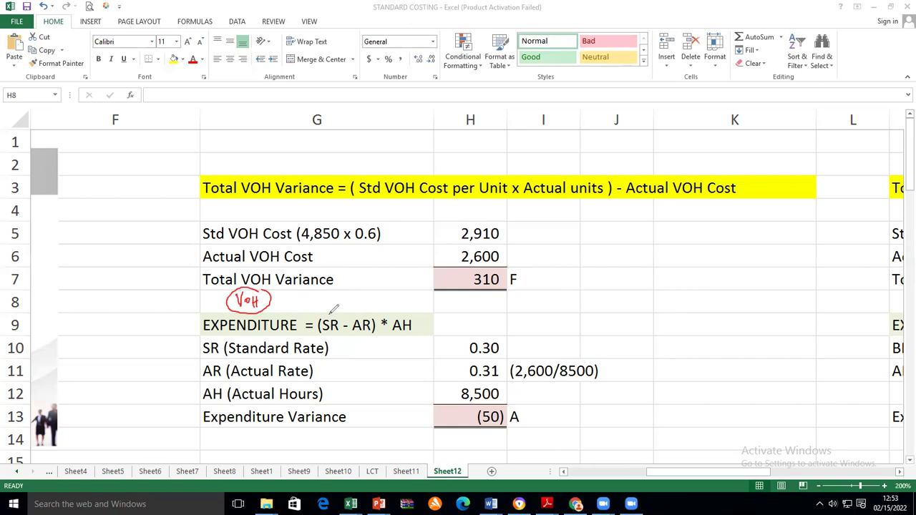
mouse_move(328, 307)
left_mouse_down()
mouse_move(340, 299)
mouse_move(362, 313)
mouse_move(368, 300)
mouse_move(403, 312)
mouse_move(411, 297)
left_mouse_up()
mouse_move(219, 337)
left_mouse_down()
mouse_move(208, 334)
mouse_move(201, 350)
mouse_move(225, 346)
mouse_move(222, 335)
mouse_move(206, 377)
mouse_move(235, 368)
mouse_move(219, 360)
mouse_move(226, 400)
mouse_move(212, 384)
left_mouse_up()
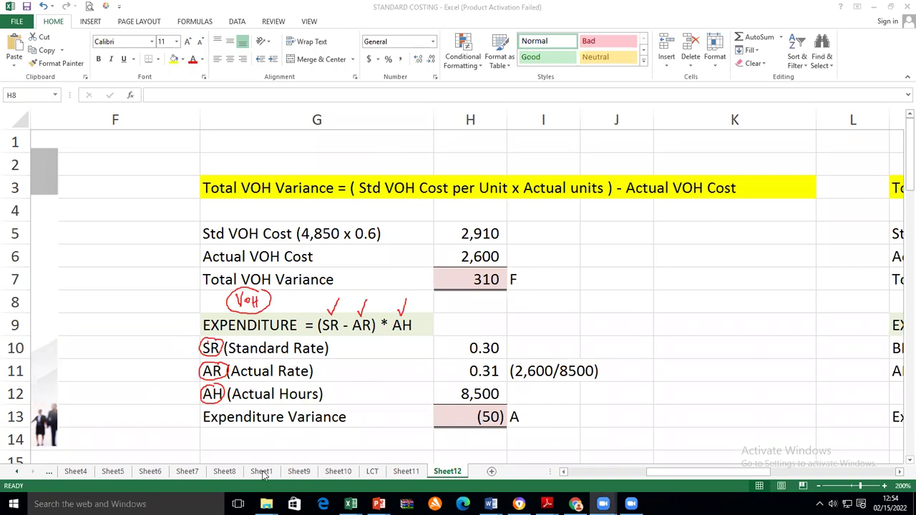
Step: Erase the red markup over the practice question, and briefly circle the SR, AR and AH values in H10:H12 before erasing those circles
left_click(563, 472)
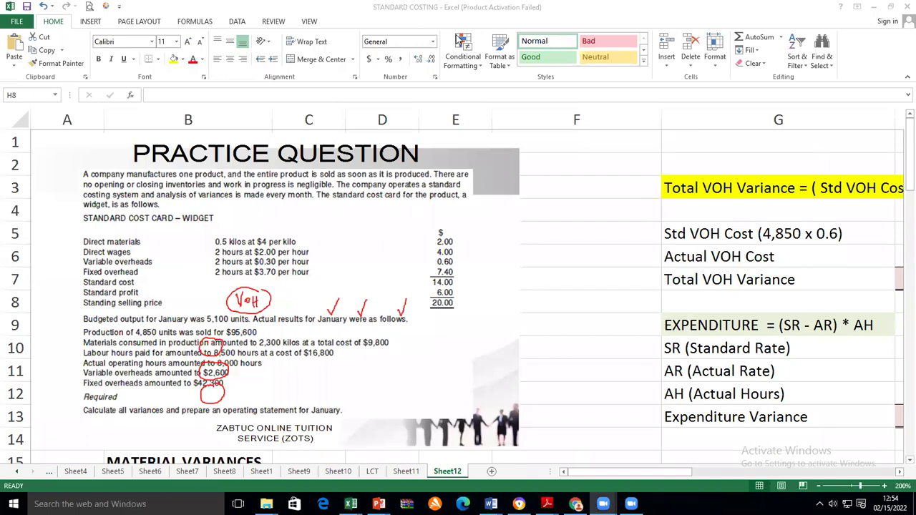
left_click(458, 40)
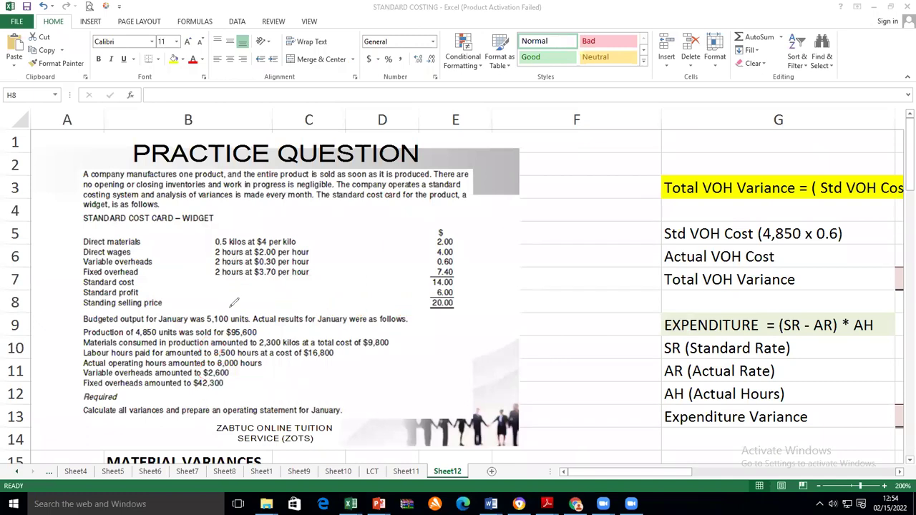
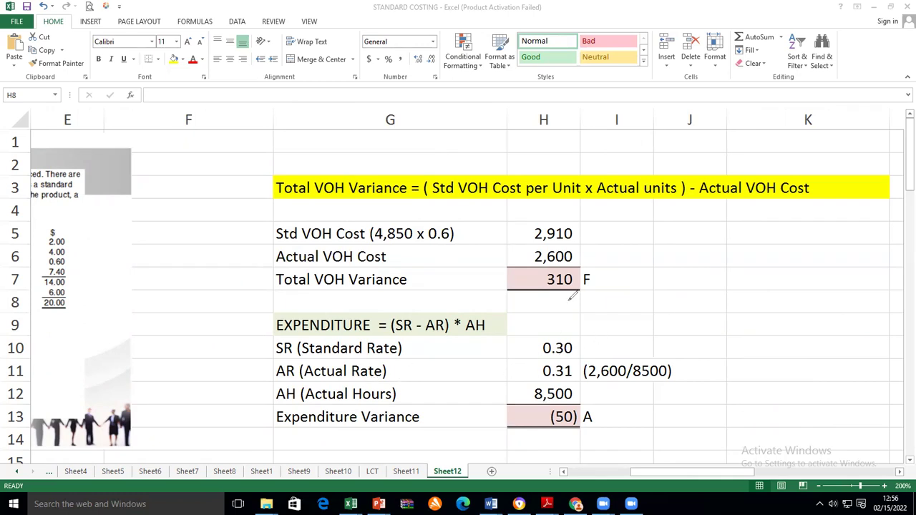
mouse_move(570, 342)
left_mouse_down()
mouse_move(542, 351)
mouse_move(581, 349)
mouse_move(575, 340)
mouse_move(542, 363)
mouse_move(569, 377)
mouse_move(574, 362)
mouse_move(531, 395)
mouse_move(578, 386)
left_mouse_up()
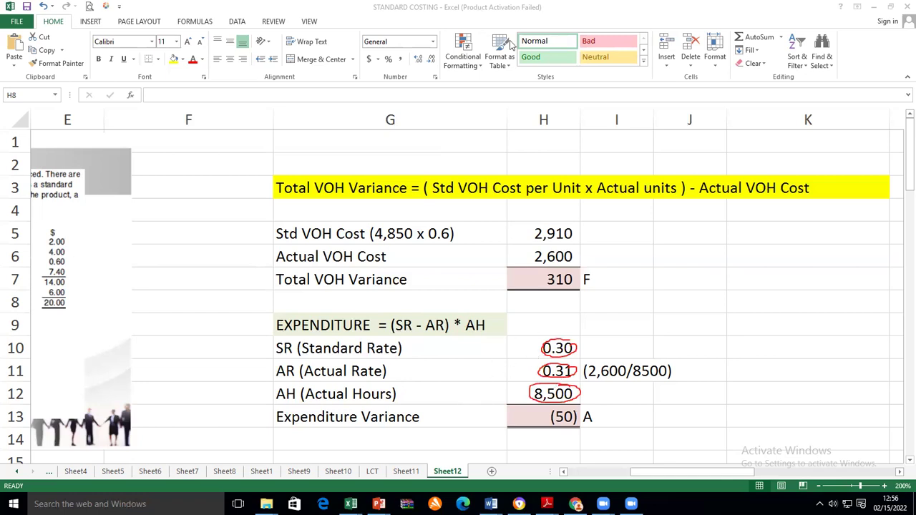
key("Escape")
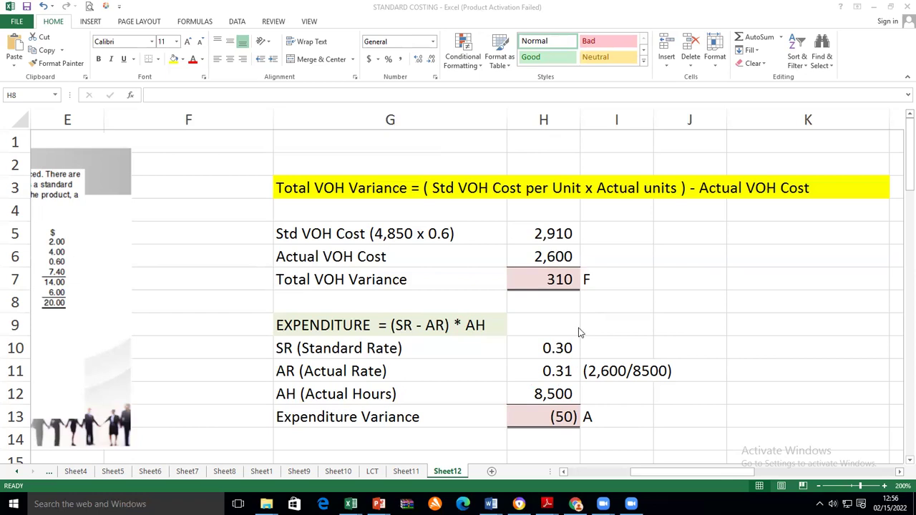
Step: Enter the worked expenditure calculation "EXP = [0.3 - 2600/8500] x 8500" in H9 beside the expenditure formula heading
left_click(541, 324)
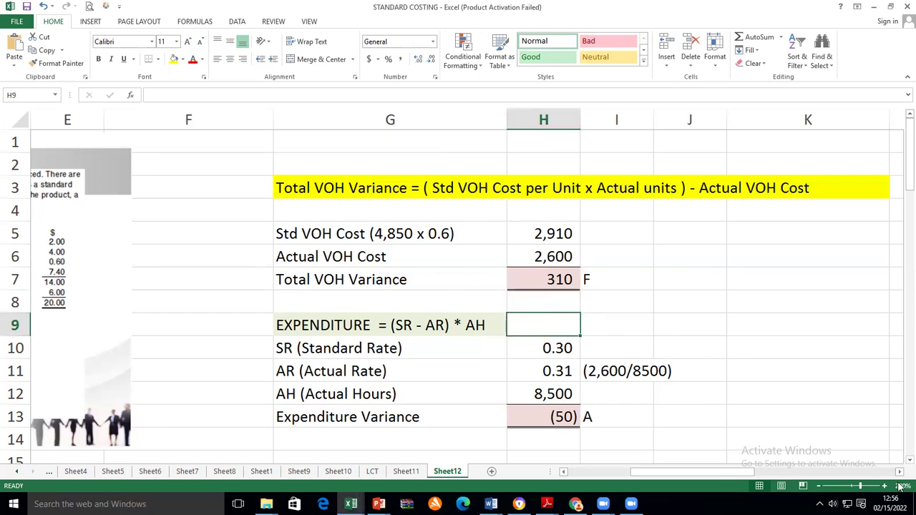
type("EX")
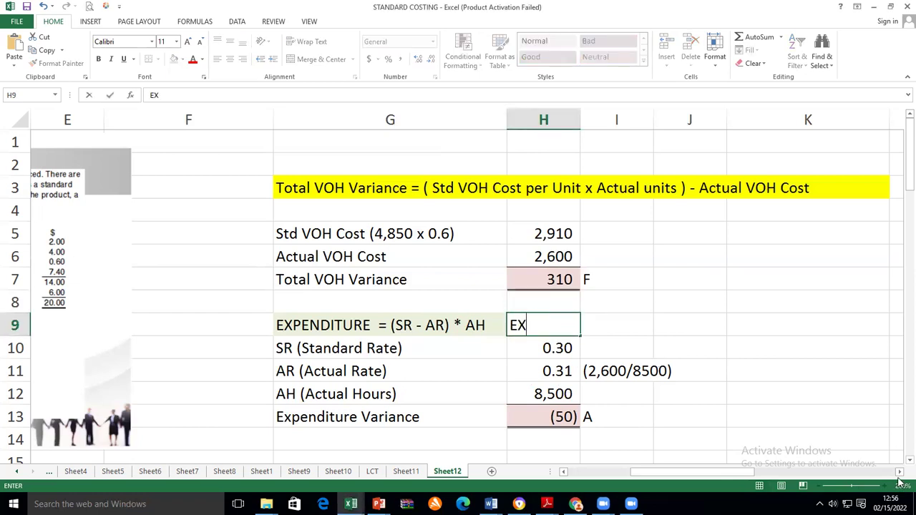
type("P = [0.")
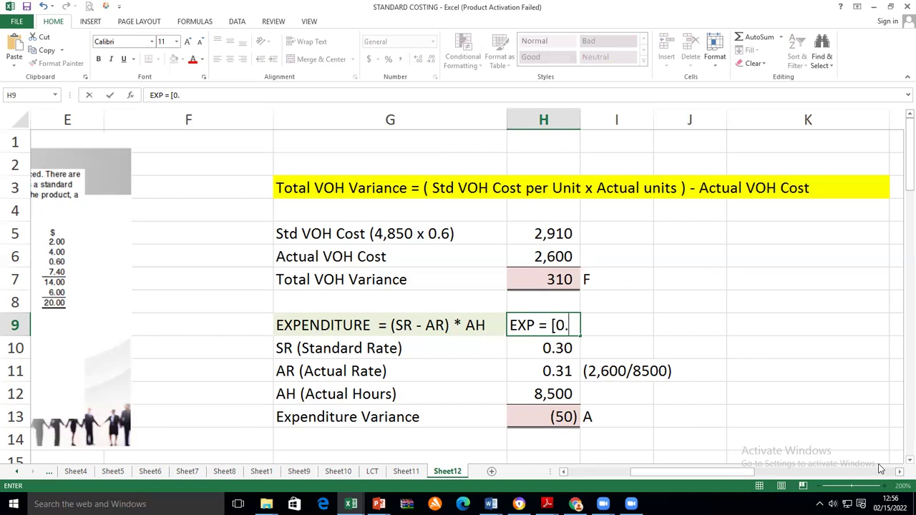
type("3 - 2600")
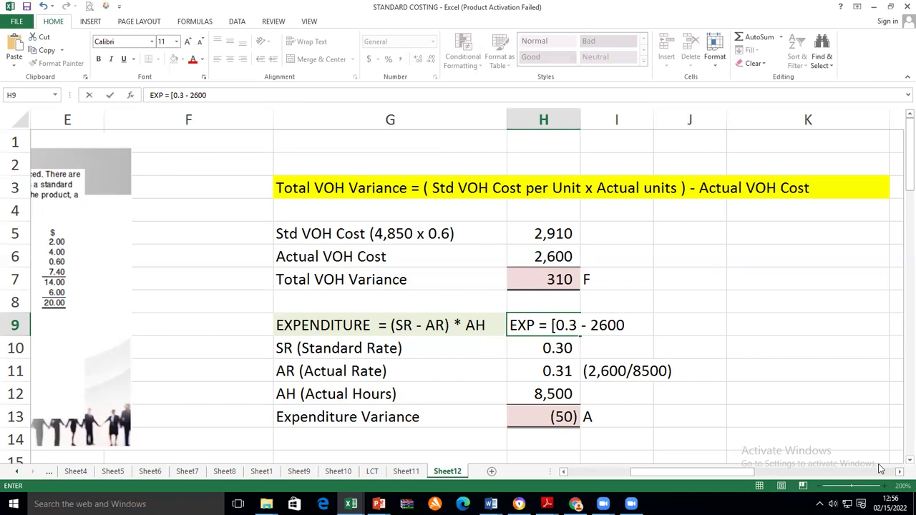
type("/8500")
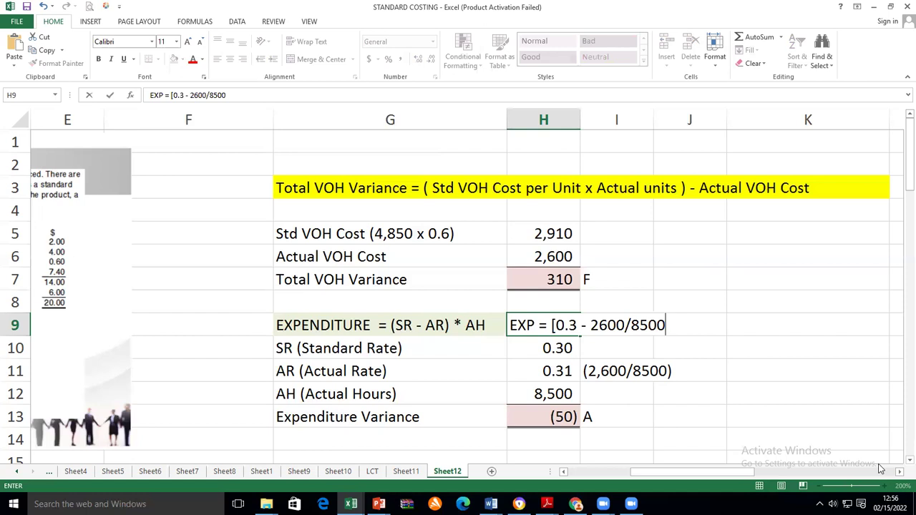
type("] x 8500")
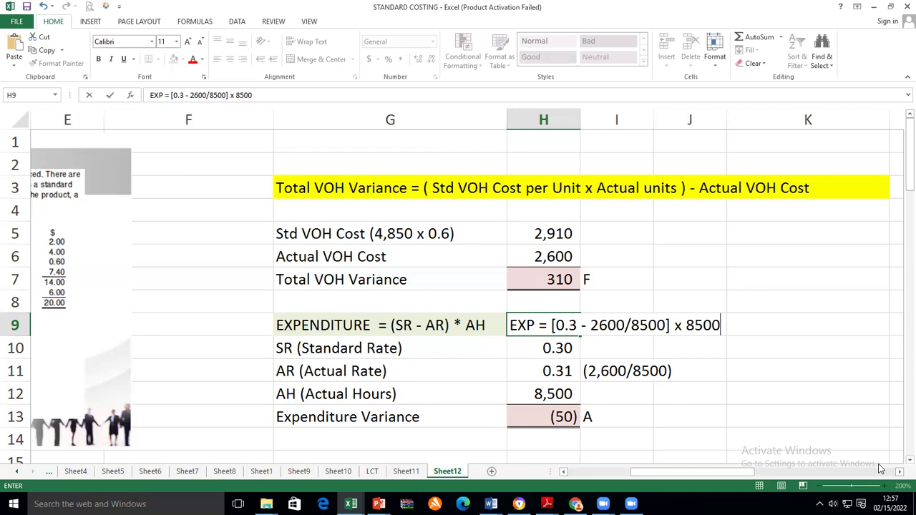
left_click(707, 386)
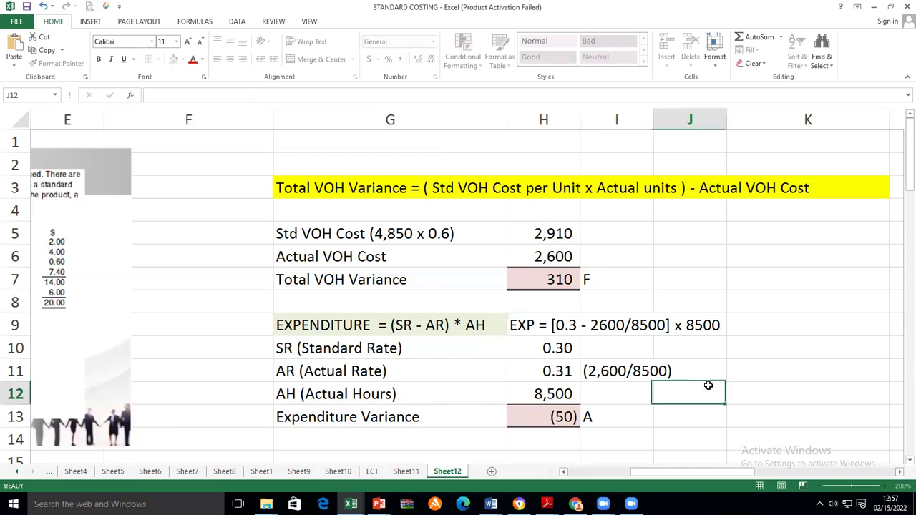
Step: Make the worked expenditure calculation across H9:J9 bold
left_click_drag(528, 326, 690, 326)
left_click(99, 62)
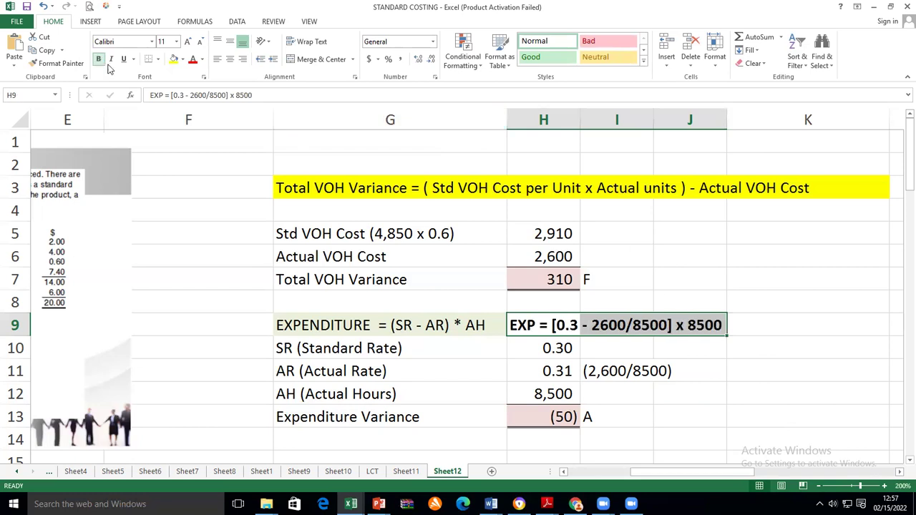
left_click(793, 402)
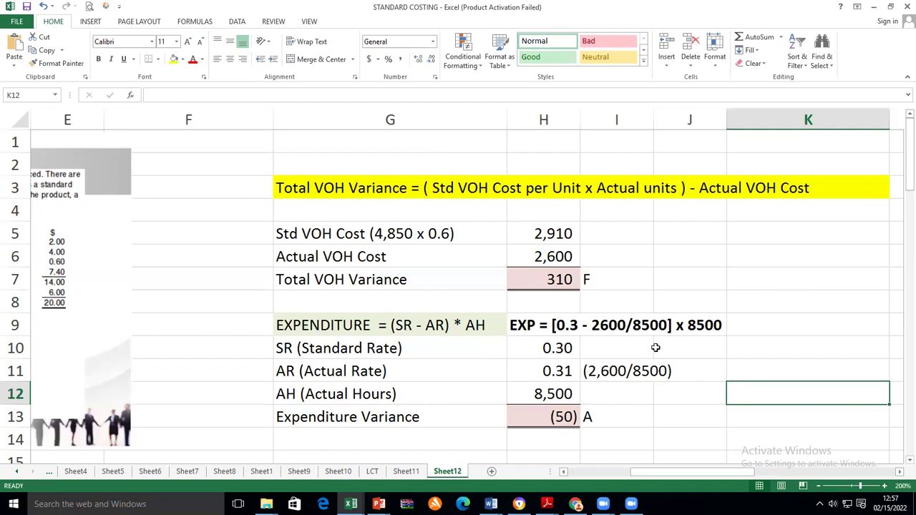
Step: Make the Expenditure Variance value and its adverse marker A in H13:I13 bold
left_click(547, 421)
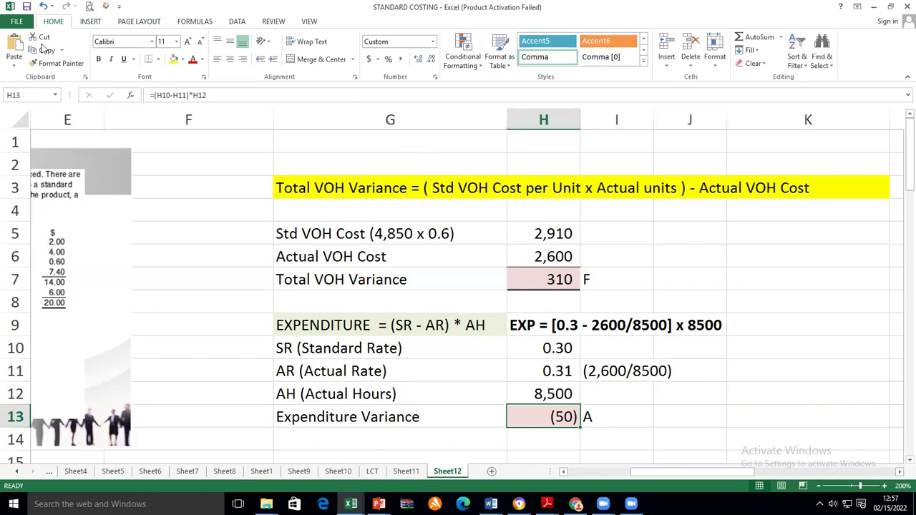
left_click(99, 58)
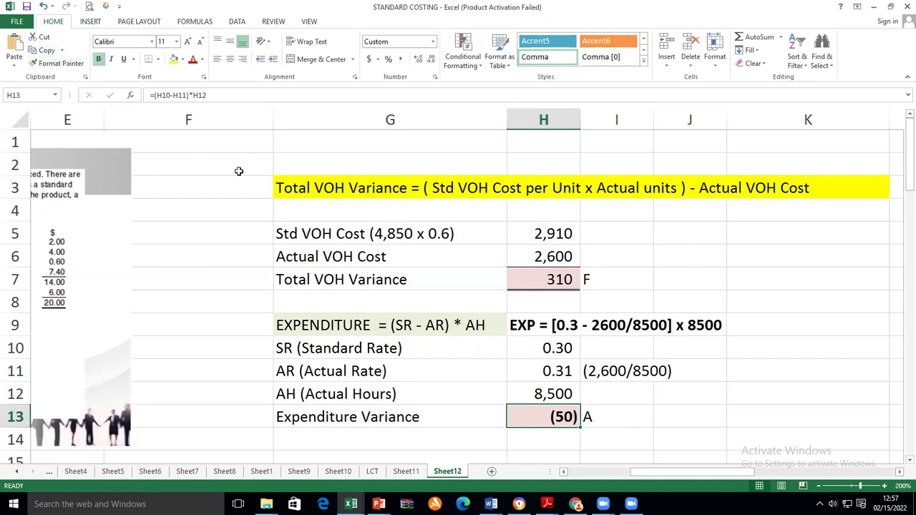
left_click(714, 431)
left_click_drag(540, 418, 583, 417)
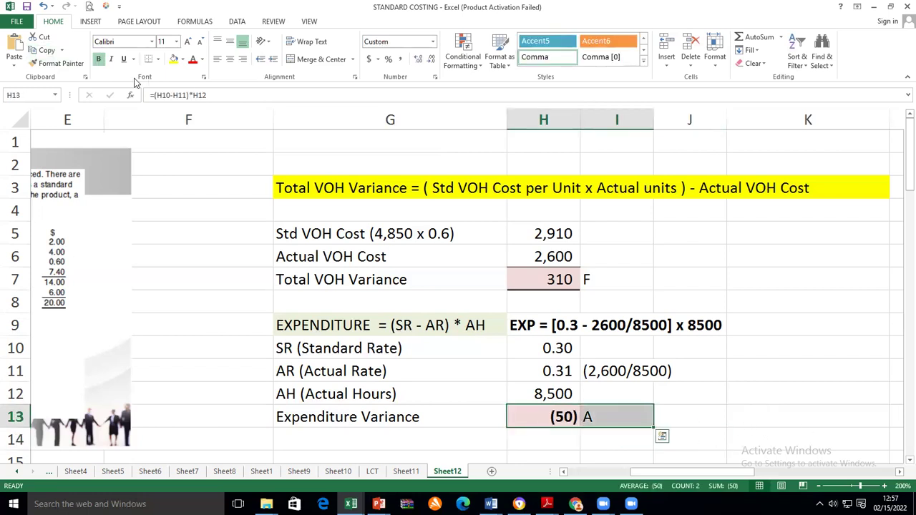
left_click(99, 58)
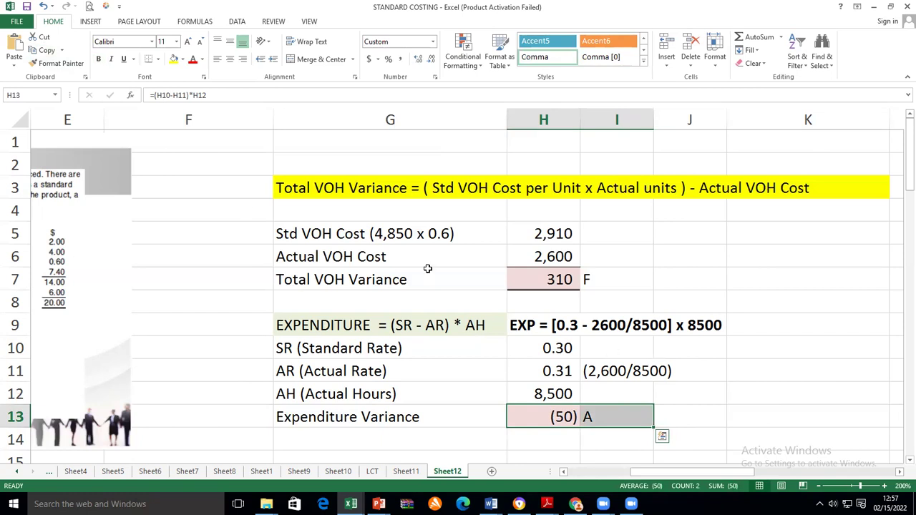
left_click(99, 58)
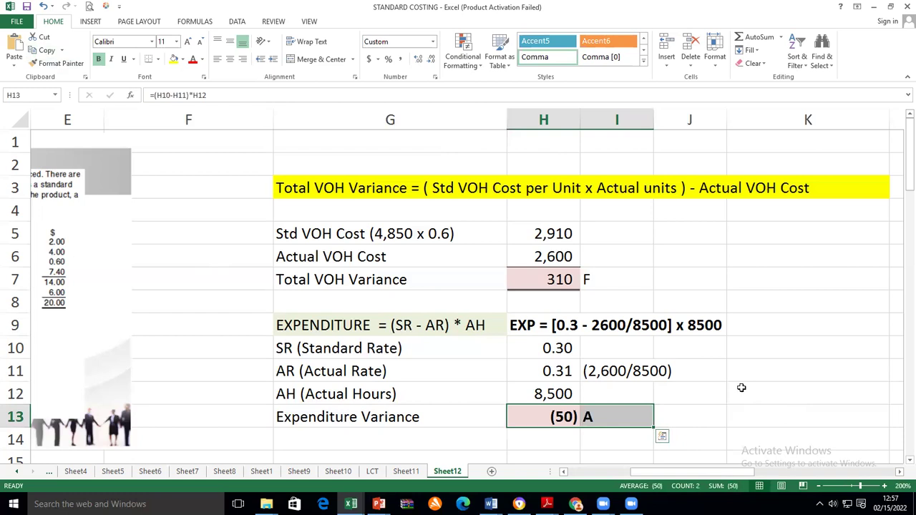
Step: Make the efficiency formula heading "EFFICIENCY = (SH - AH) *SR" in G16 bold
scroll(742, 387, "down", 1)
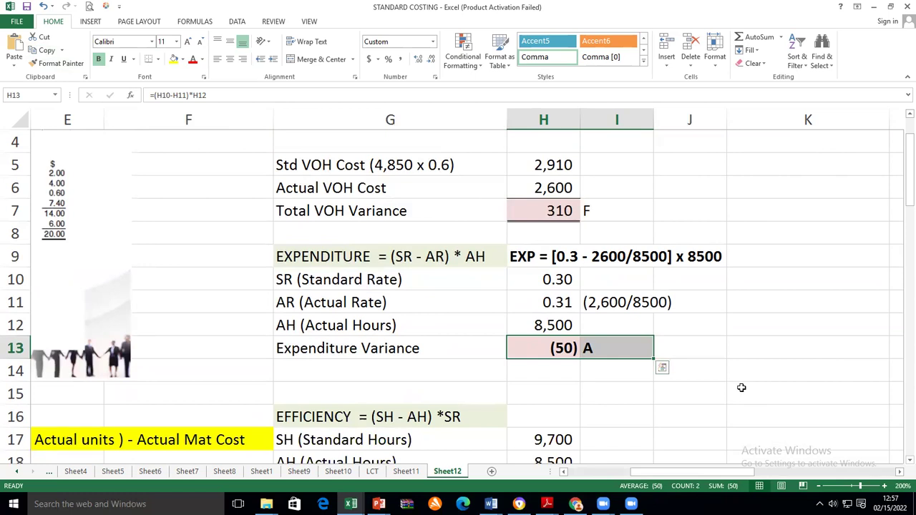
left_click(577, 394)
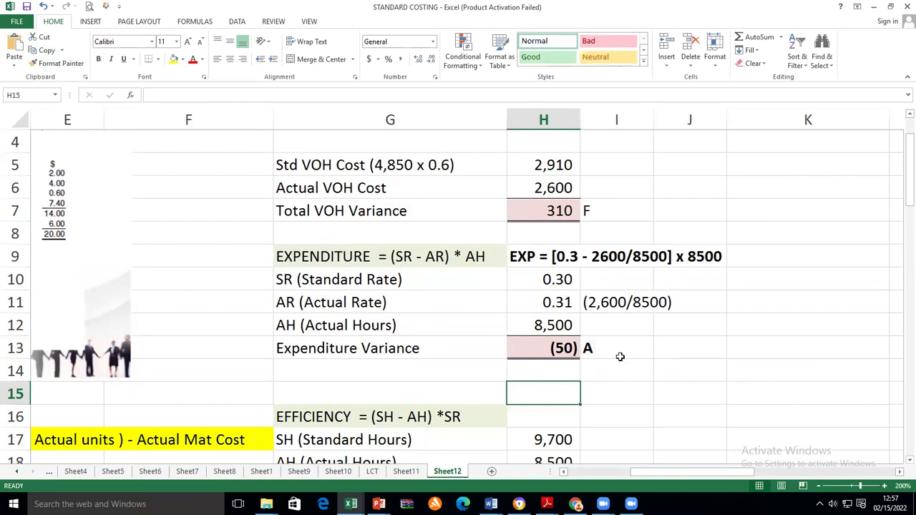
scroll(746, 299, "up", 1)
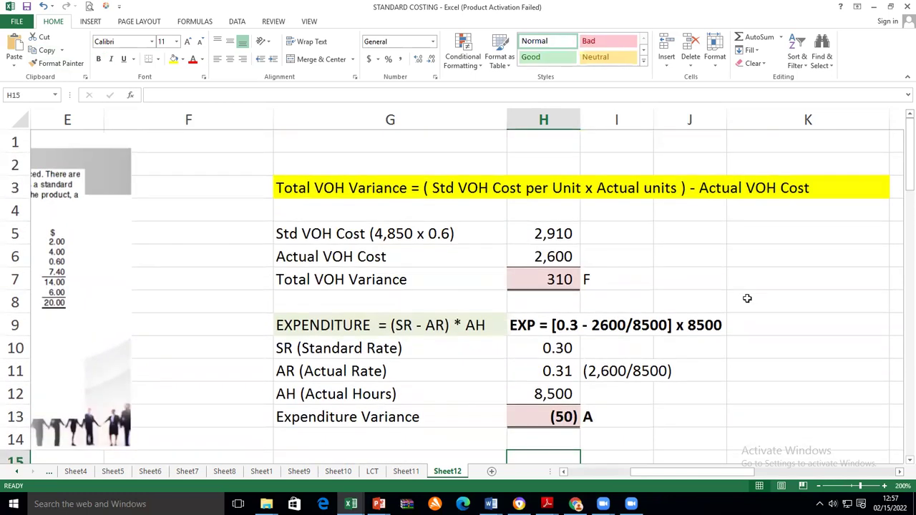
scroll(747, 299, "down", 3)
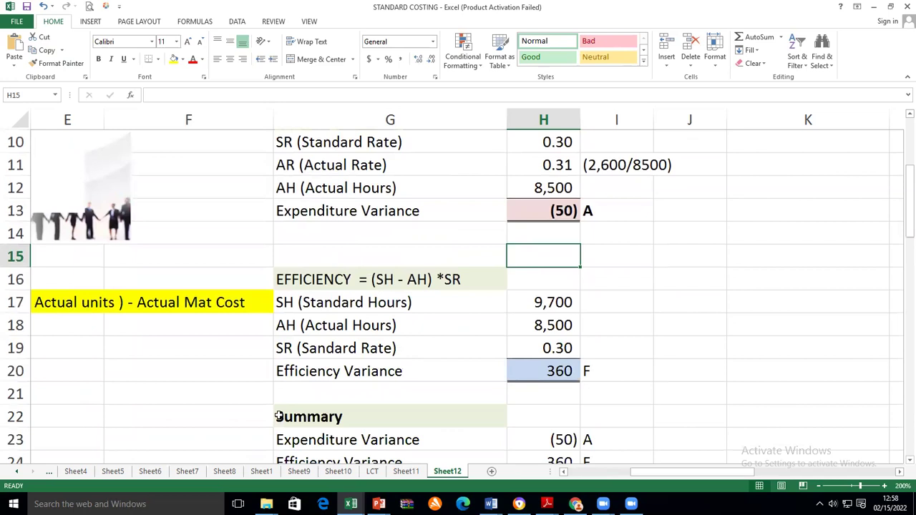
left_click(321, 279)
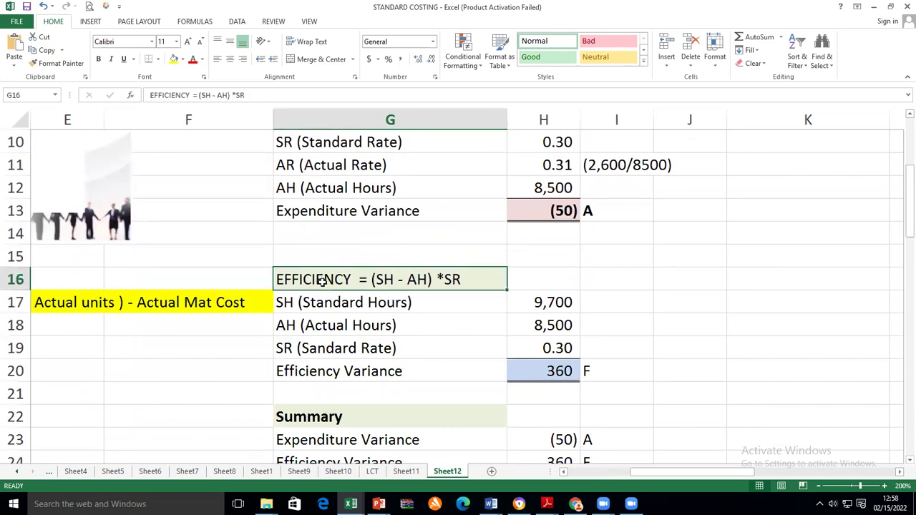
left_click(98, 59)
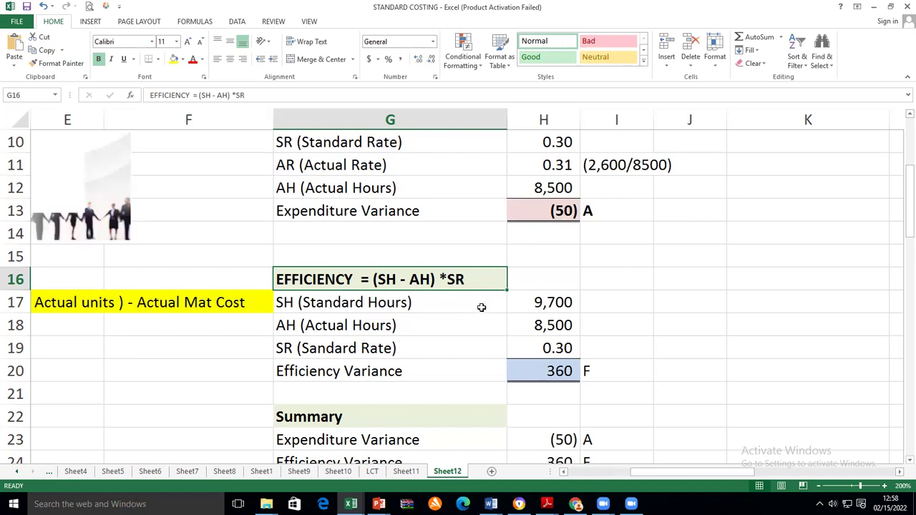
Step: Enter the worked hours calculation "[(4,850 x 2) - 8,500]" in H16 beside the efficiency heading, checking the practice question for the figures
left_click(546, 284)
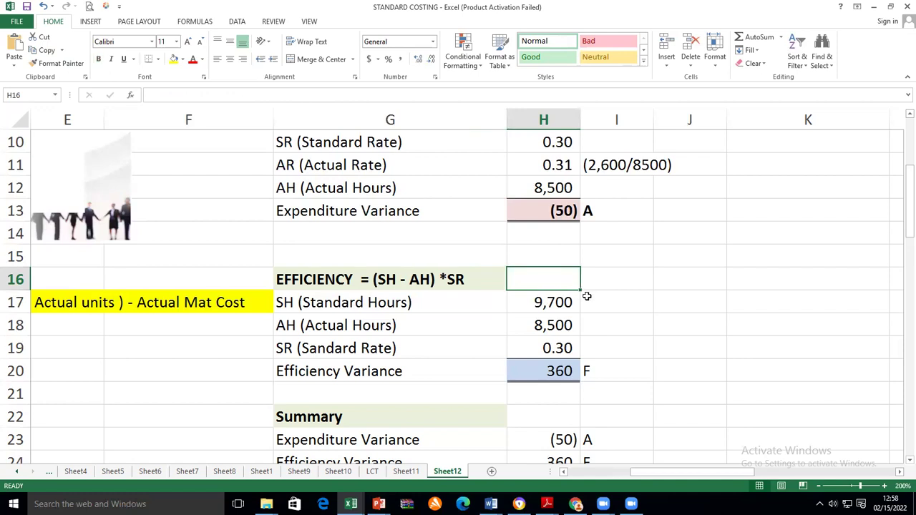
type("{")
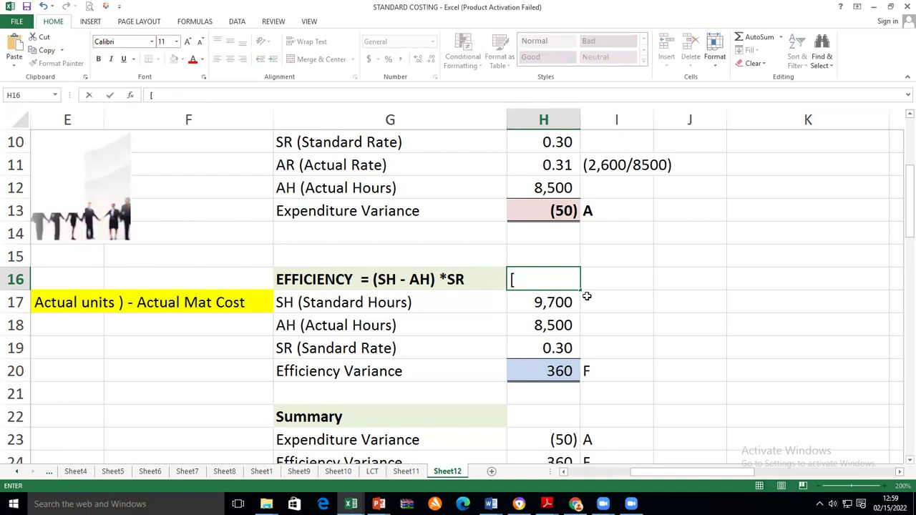
left_click(564, 474)
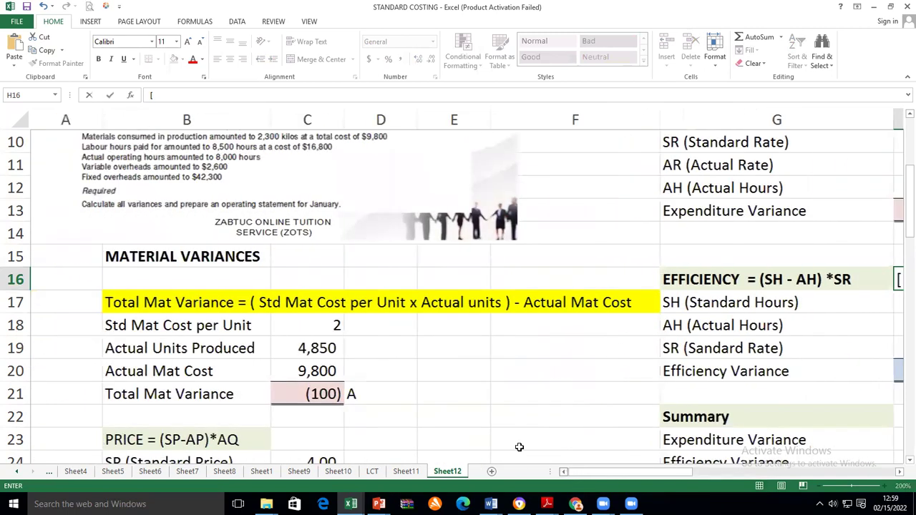
scroll(369, 270, "up", 3)
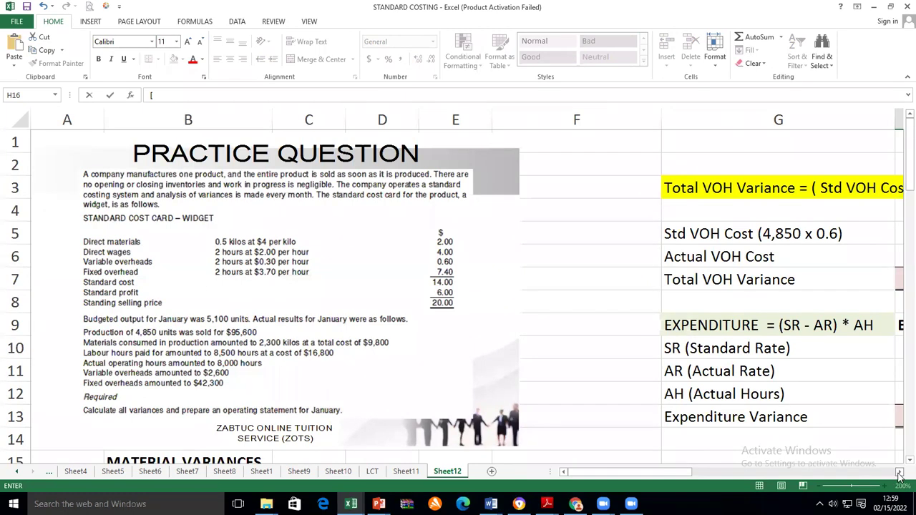
left_click(899, 476)
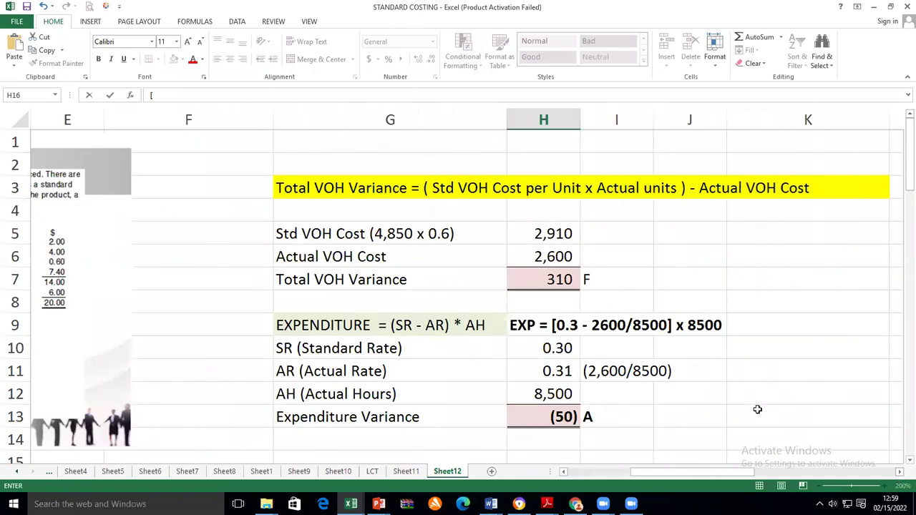
scroll(753, 406, "down", 4)
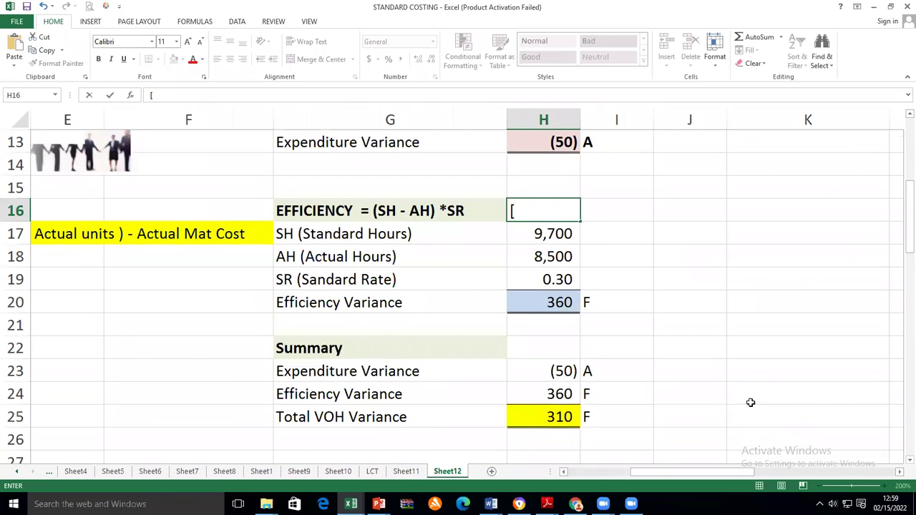
type("9")
key("BackSpace")
type("(4850 x")
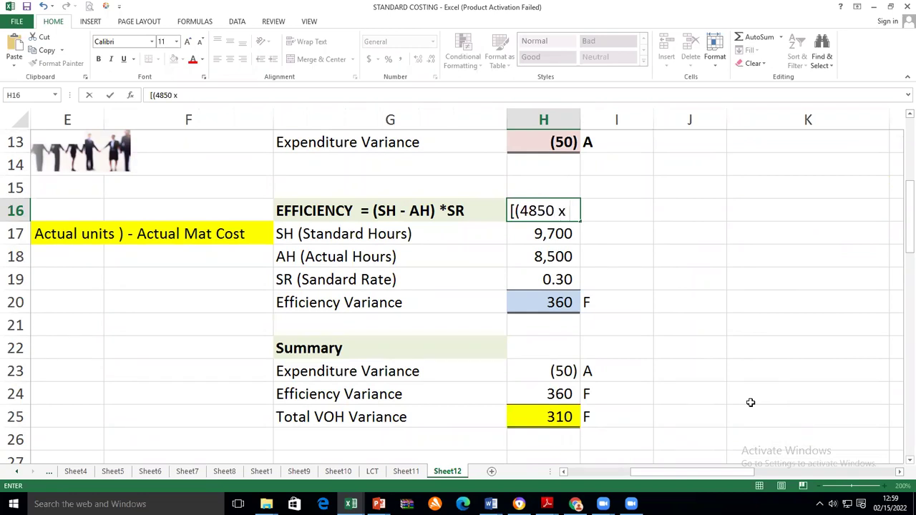
type(" 2) -")
type("8,500")
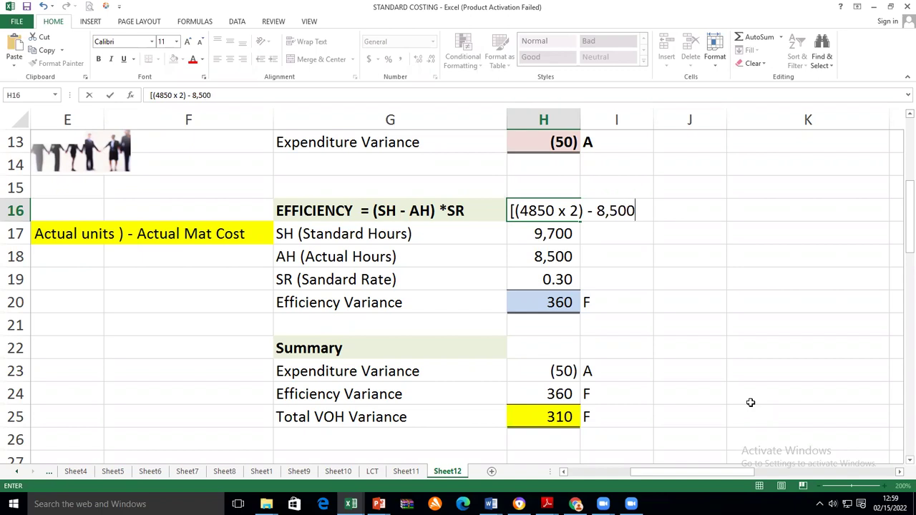
left_click(527, 210)
type(",")
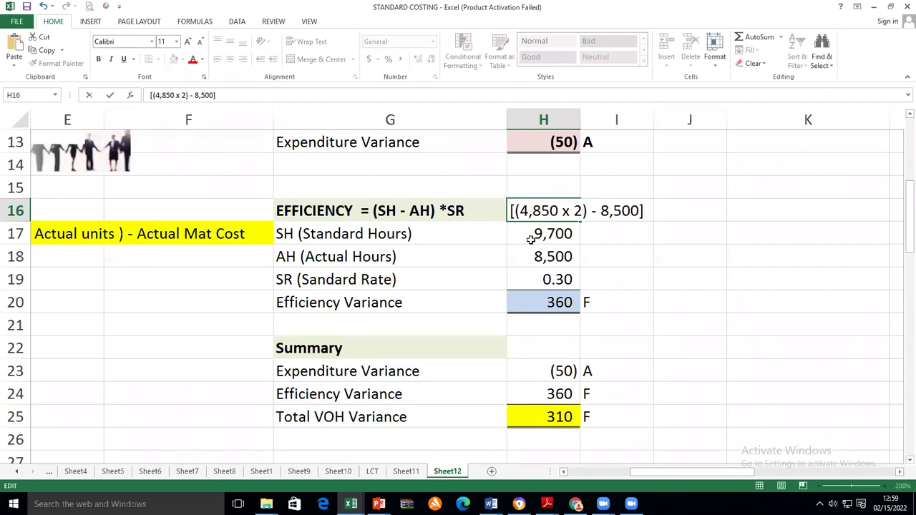
left_click(651, 278)
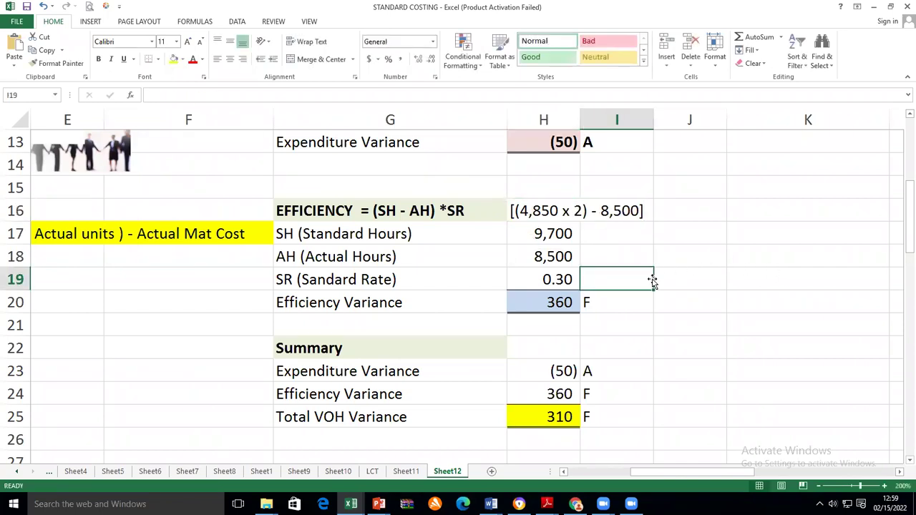
Step: Append the standard rate 0.3 to the efficiency calculation in H16 so it reads "[(4,850 x 2) - 8,500] 0.3"
double_click(538, 213)
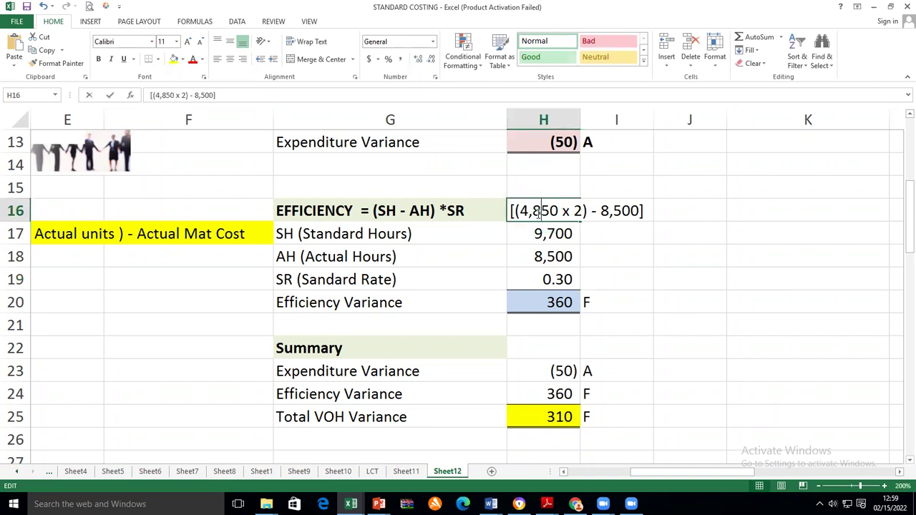
left_click(520, 231)
left_click(514, 212)
left_click(222, 95)
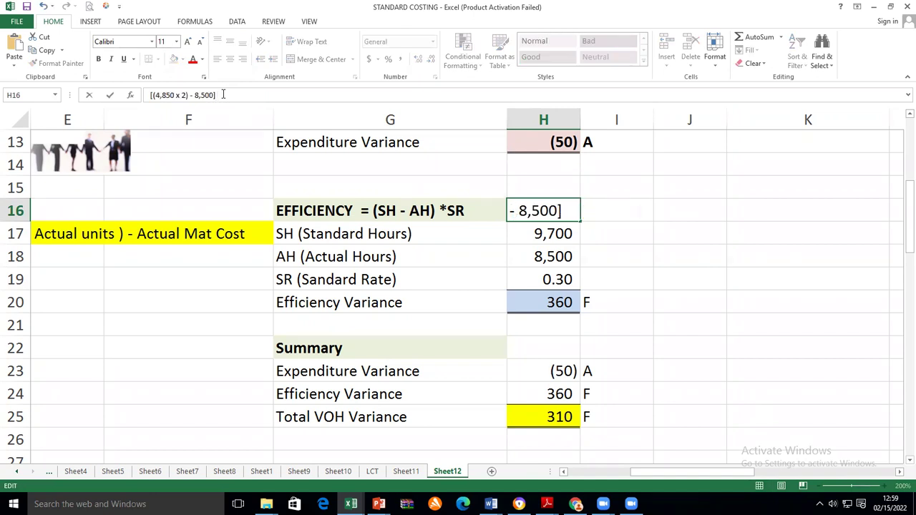
type("0.3")
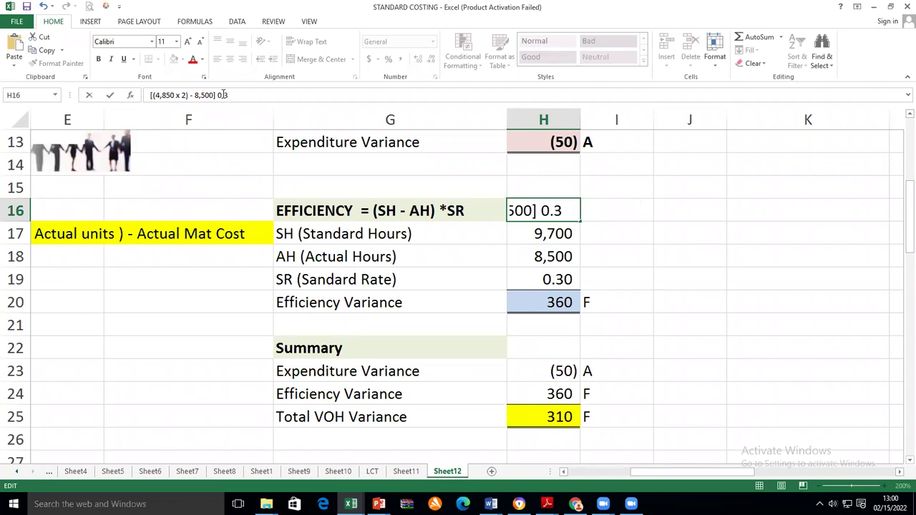
left_click(447, 365)
Step: Correct the misspelled rate label in G19 to "SR (Standard Rate)"
left_click(315, 285)
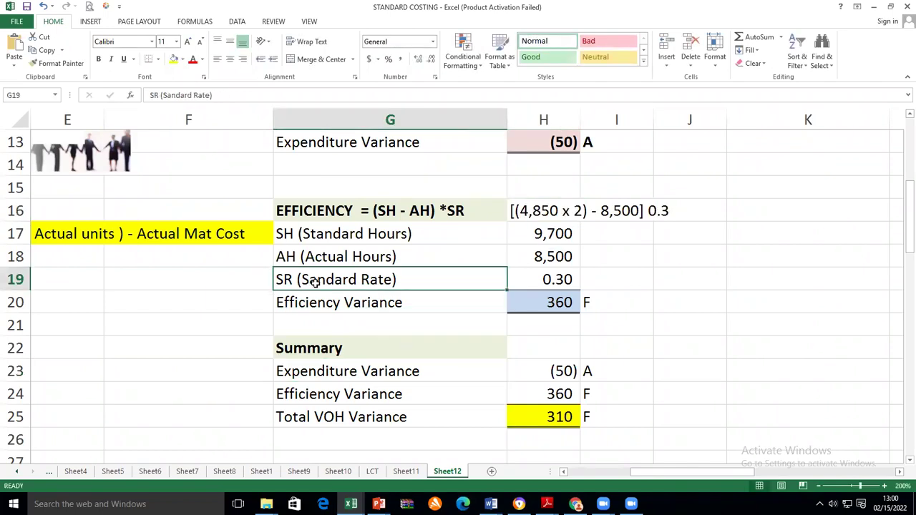
left_click(168, 95)
type("t")
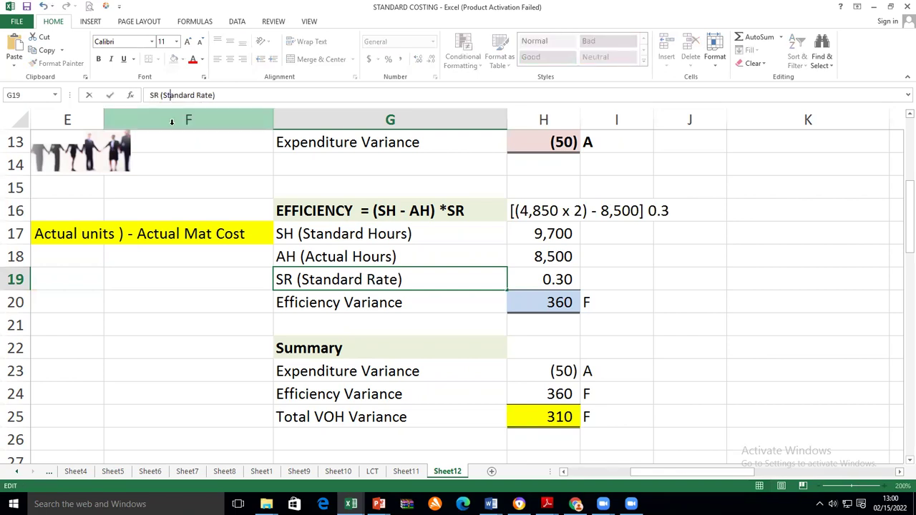
left_click(512, 335)
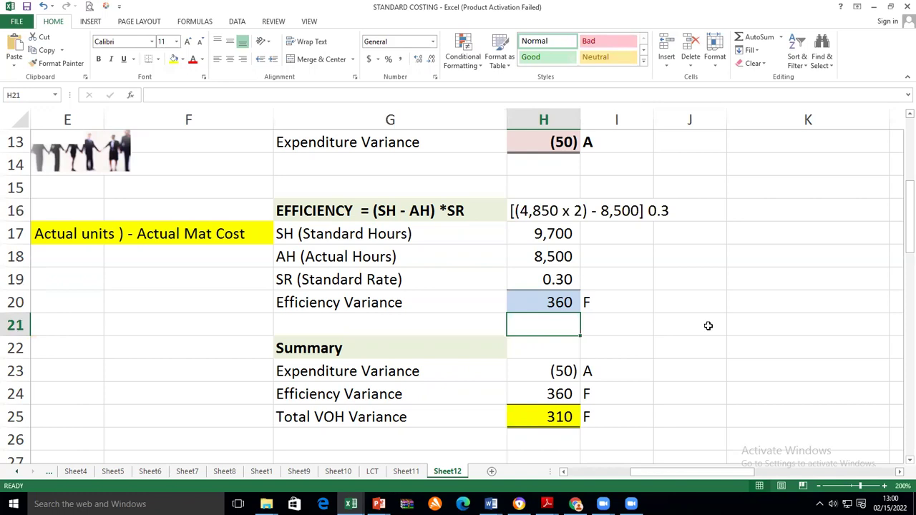
Step: Make the worked efficiency calculation across H16:J16 bold
left_click_drag(548, 211, 659, 210)
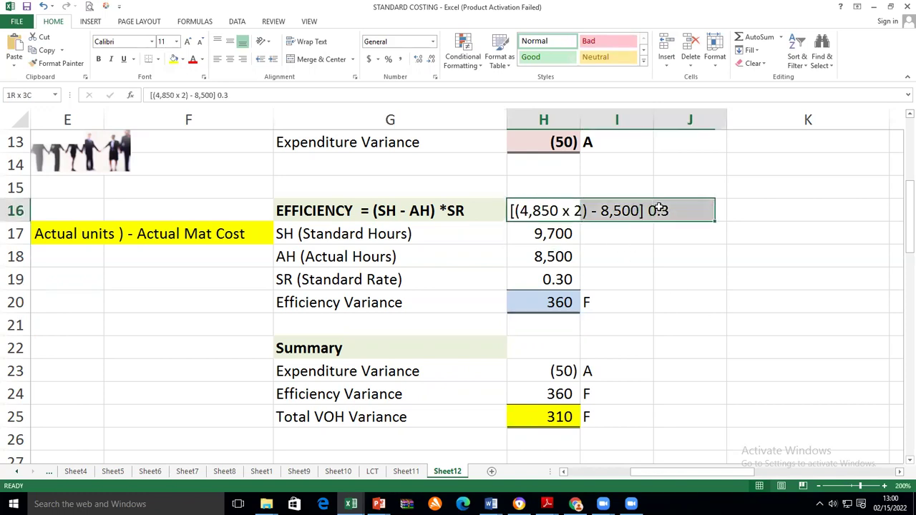
left_click(100, 59)
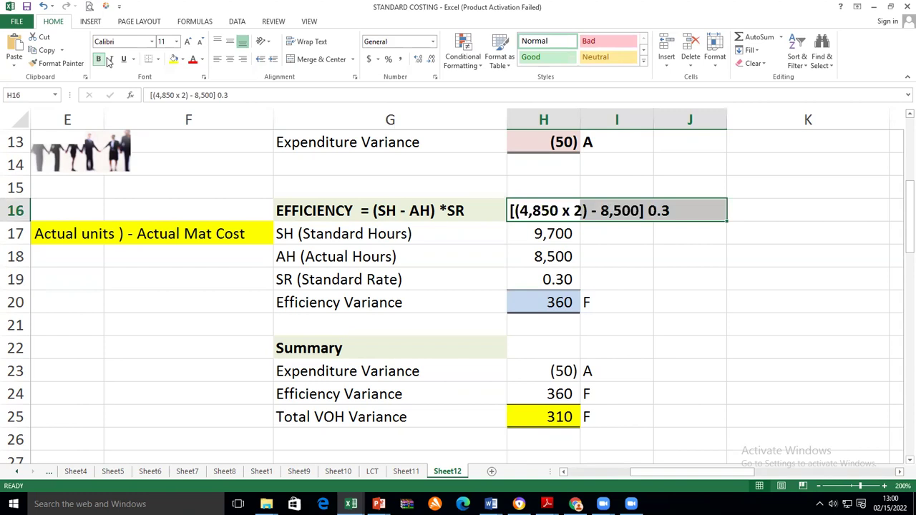
left_click(706, 301)
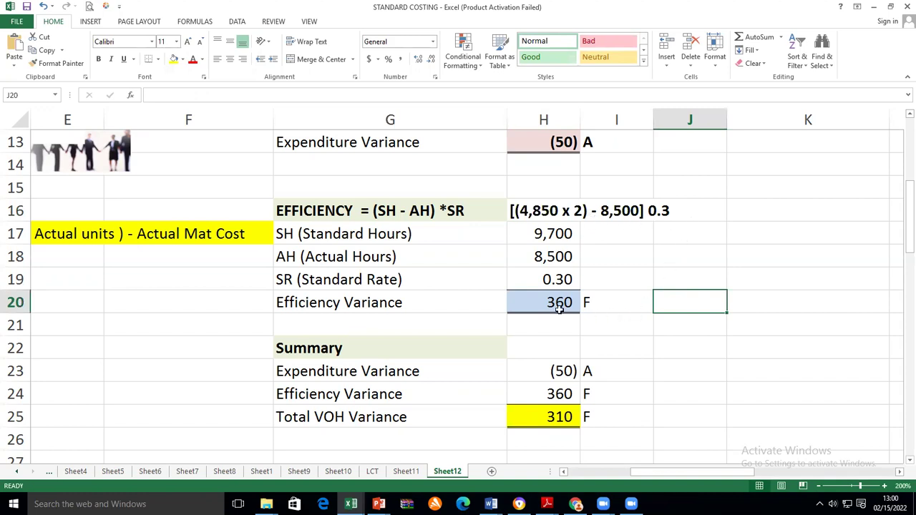
Step: Make the Efficiency Variance label, value and favourable marker in G20:I20 bold
left_click_drag(352, 307, 598, 302)
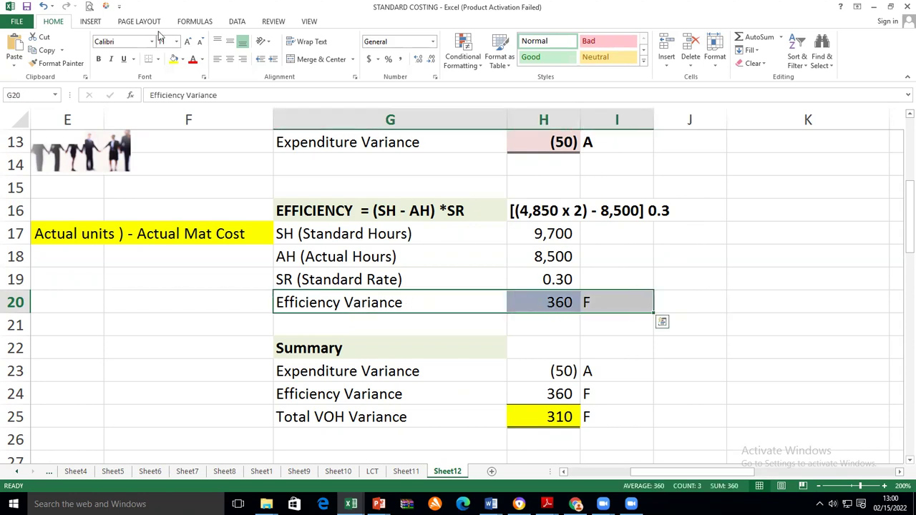
left_click(98, 59)
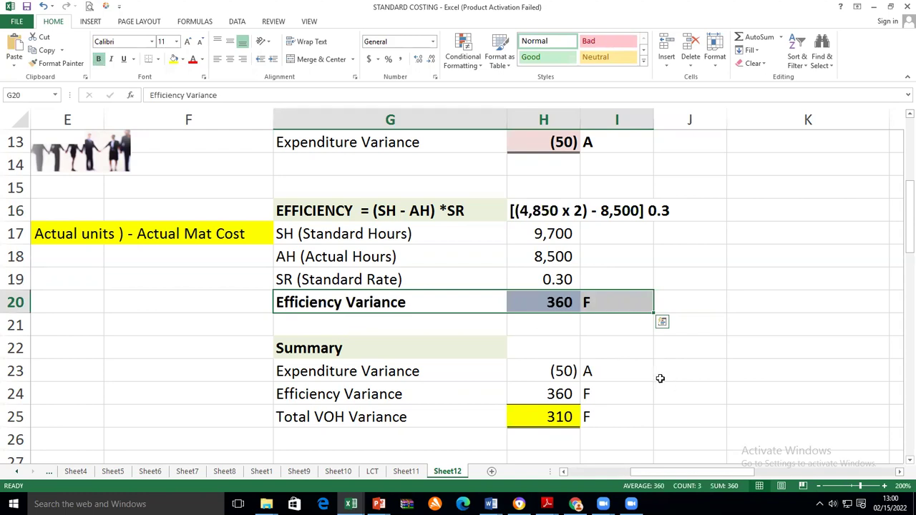
left_click(659, 377)
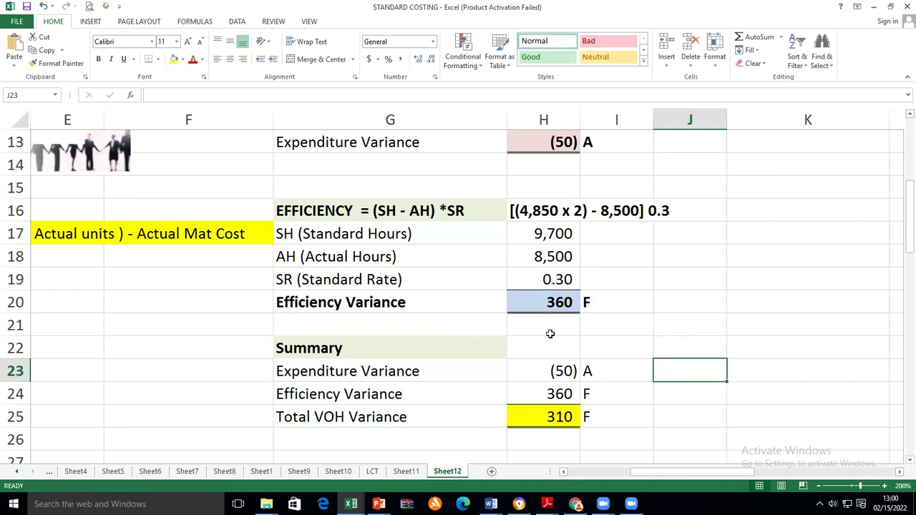
key("XF86AudioLowerVolume")
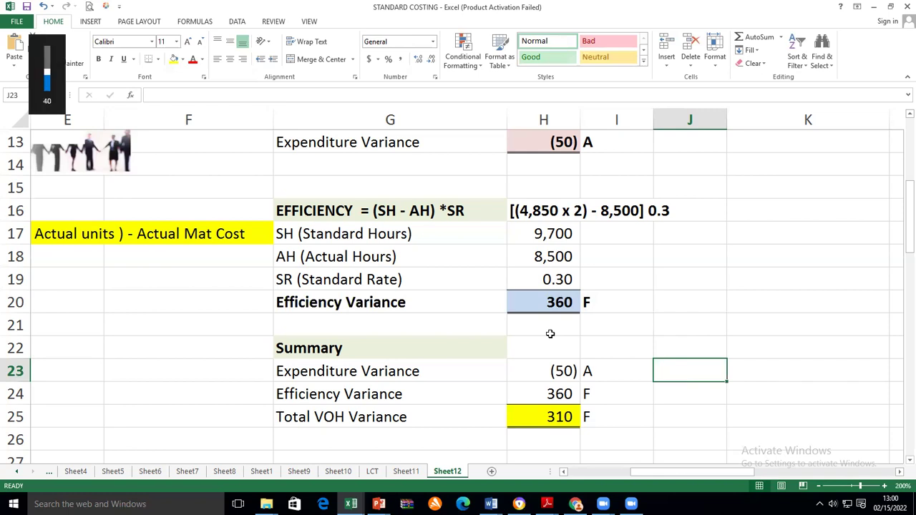
key("XF86AudioRaiseVolume")
key("XF86AudioRaiseVolume")
key("XF86AudioRaiseVolume")
key("XF86AudioRaiseVolume")
key("XF86AudioRaiseVolume")
key("XF86AudioRaiseVolume")
key("XF86AudioRaiseVolume")
key("XF86AudioRaiseVolume")
left_click(637, 352)
left_click(640, 316)
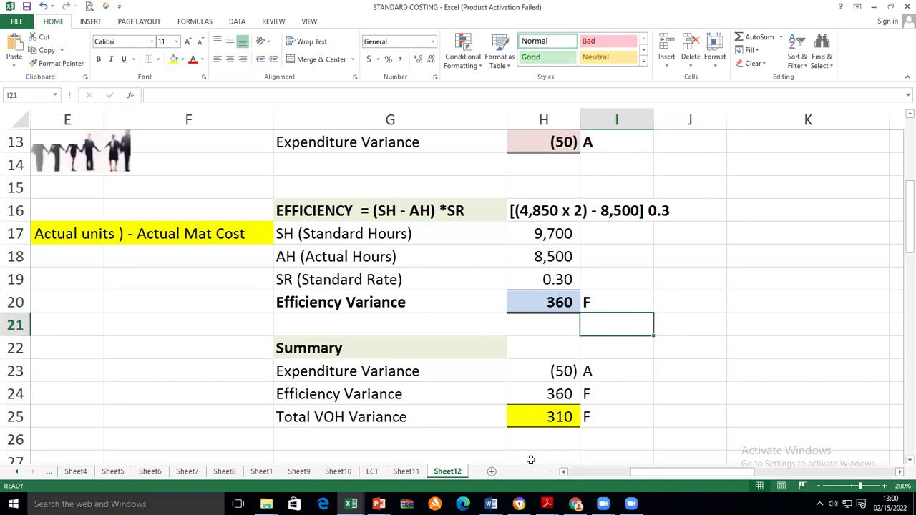
Step: Make the Total VOH Variance row of the summary, G25:I25, bold
left_click(527, 422)
left_click_drag(334, 418, 558, 419)
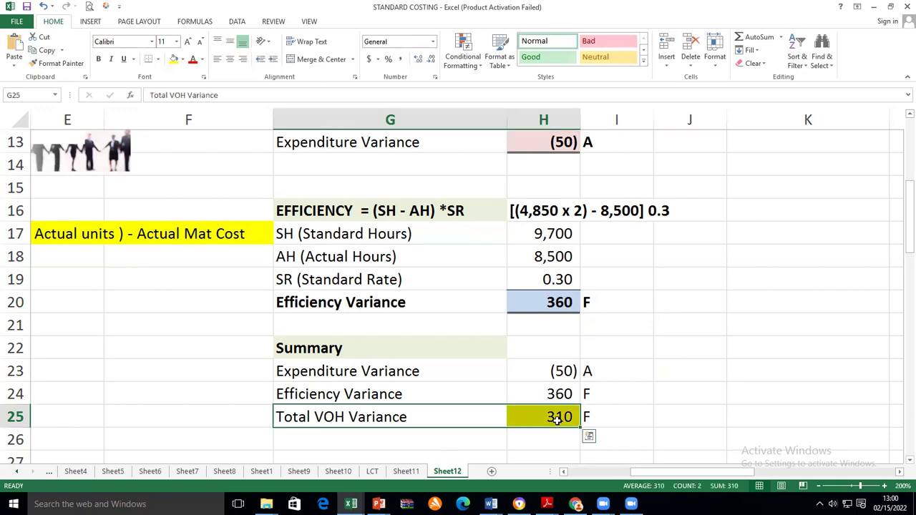
left_click(633, 418)
left_click(313, 416)
left_click_drag(313, 416, 594, 417)
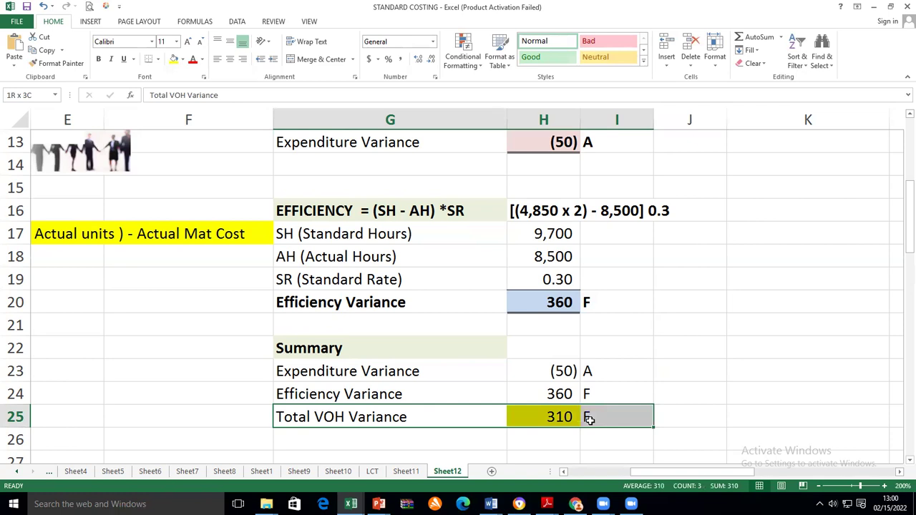
left_click(99, 59)
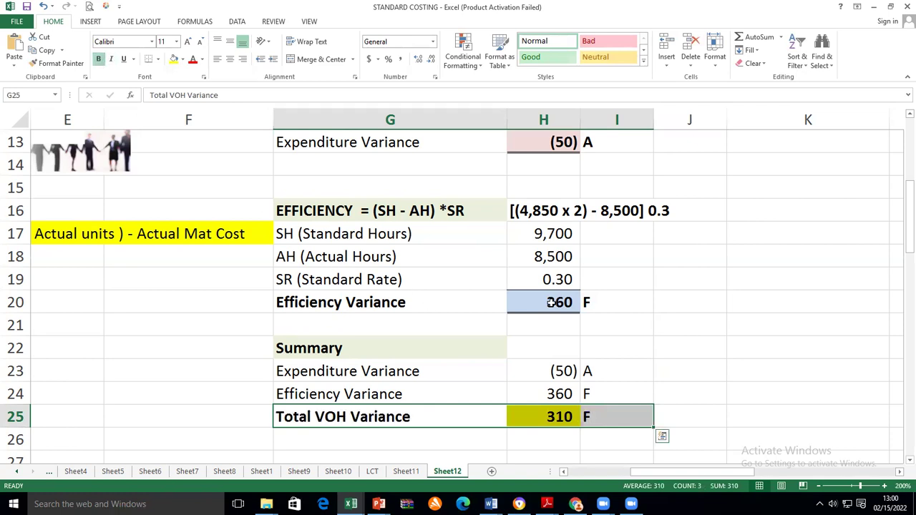
left_click(787, 348)
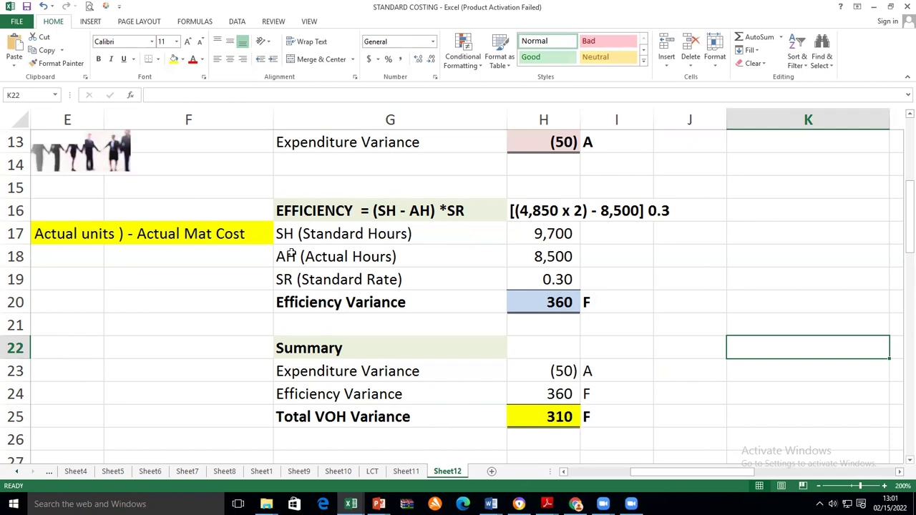
Step: Make the EXPENDITURE formula heading in G9 bold
scroll(291, 254, "up", 3)
left_click(276, 247)
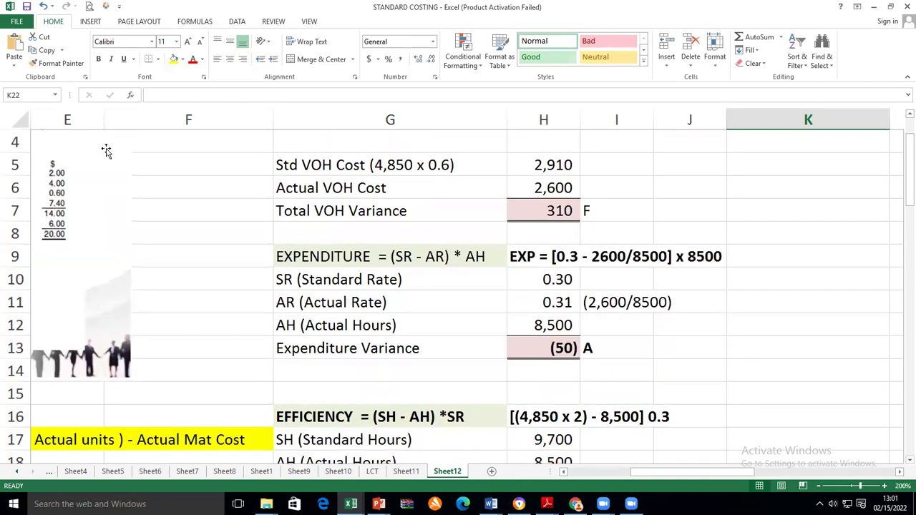
left_click(98, 59)
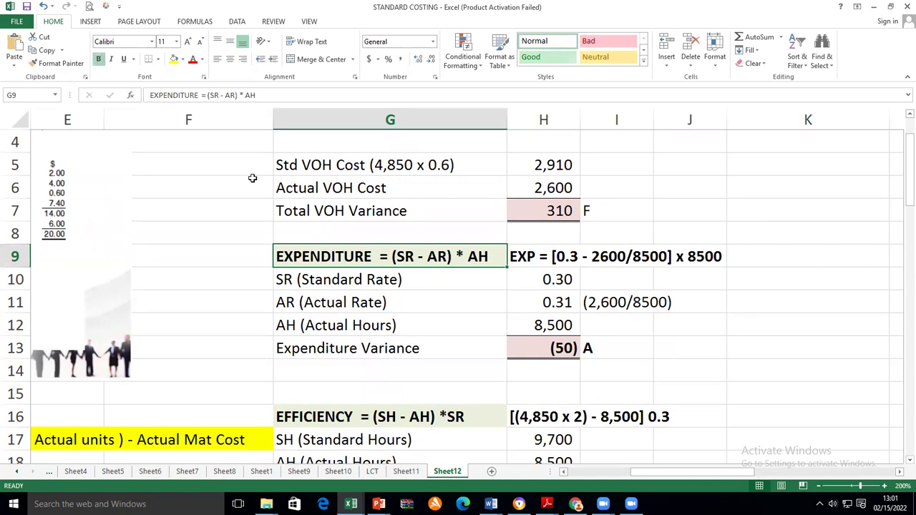
Step: Make the highlighted Total VOH Variance formula across G3:K3 bold
scroll(509, 338, "up", 1)
scroll(509, 339, "up", 1)
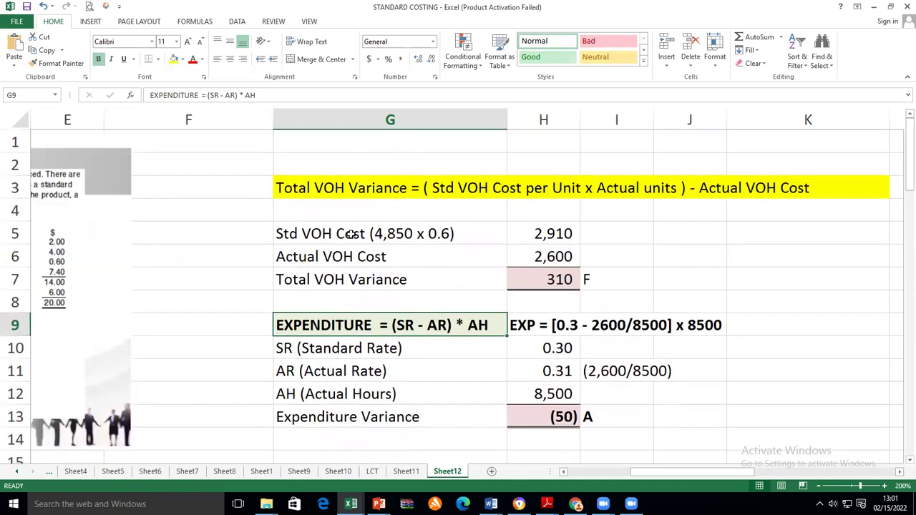
left_click(306, 191)
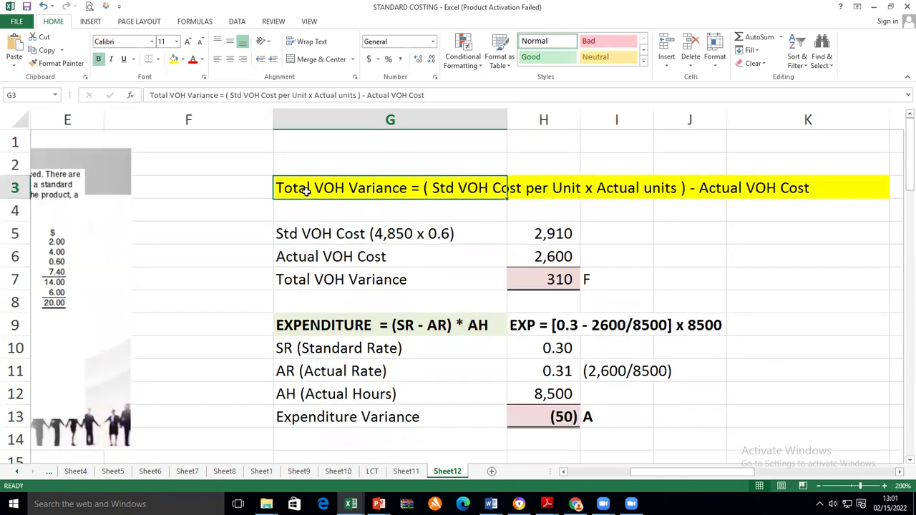
left_click(641, 229)
left_click_drag(314, 192, 760, 188)
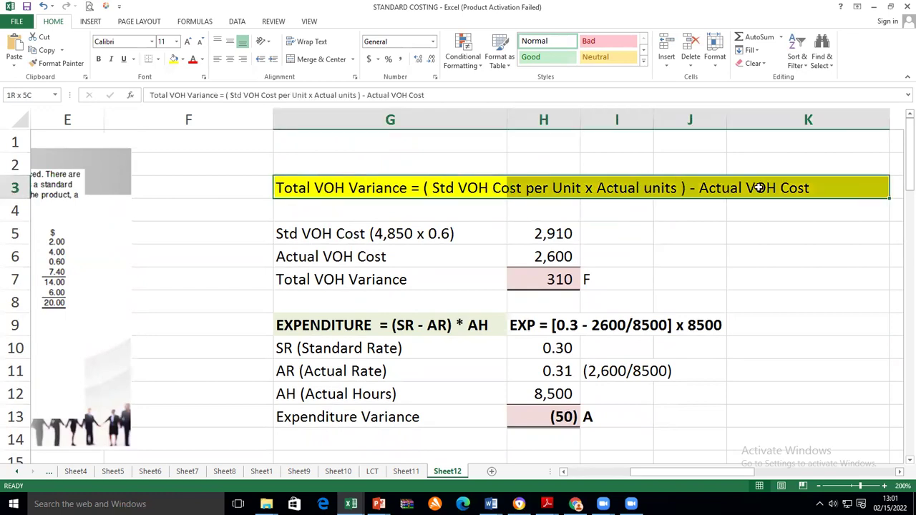
left_click(98, 58)
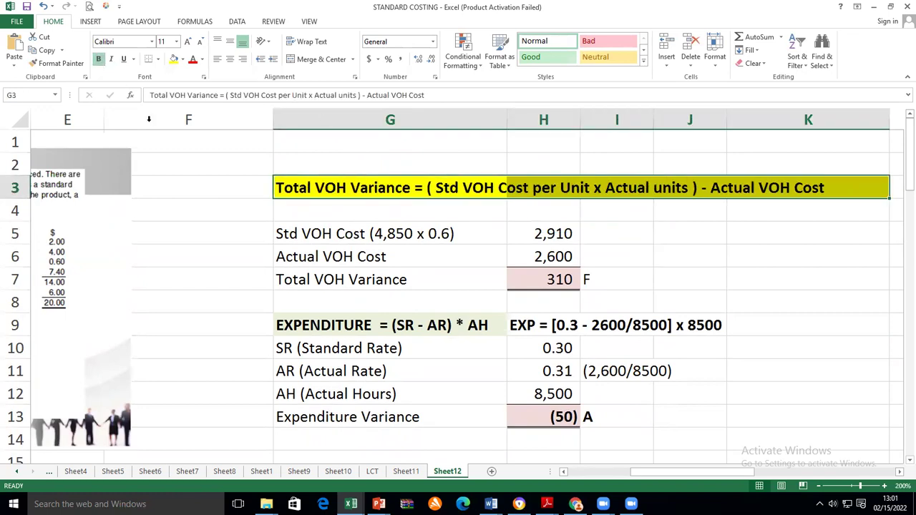
left_click(773, 418)
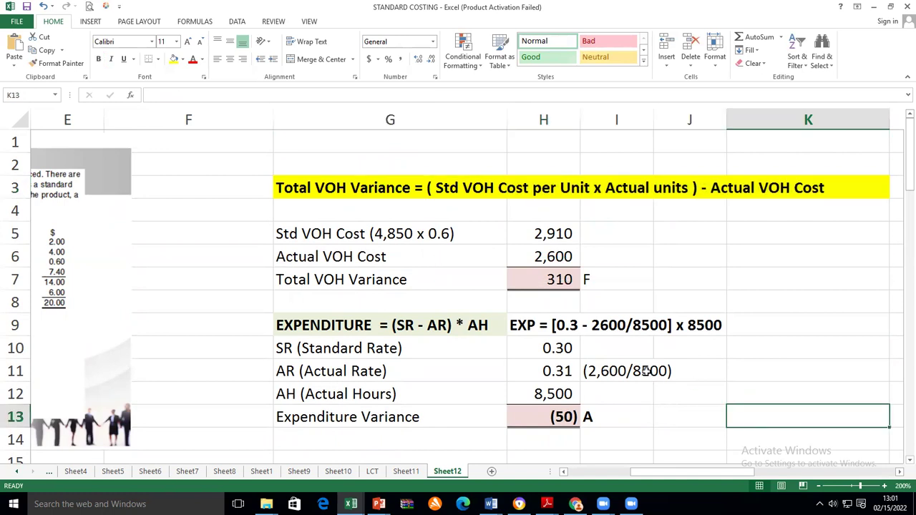
scroll(663, 389, "down", 5)
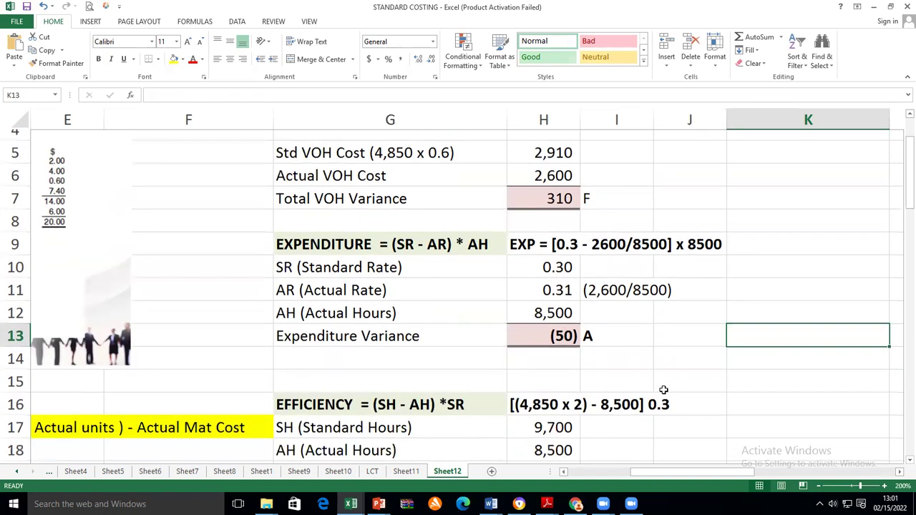
scroll(663, 389, "down", 2)
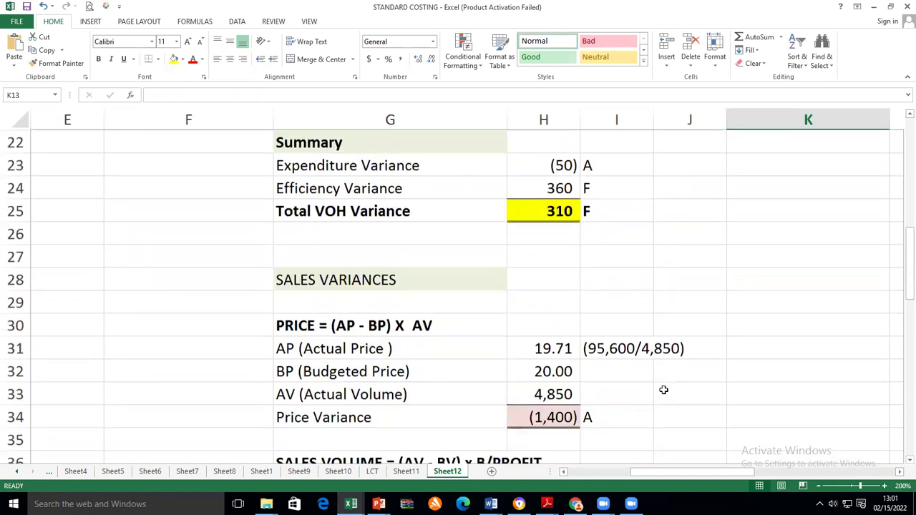
scroll(661, 383, "up", 6)
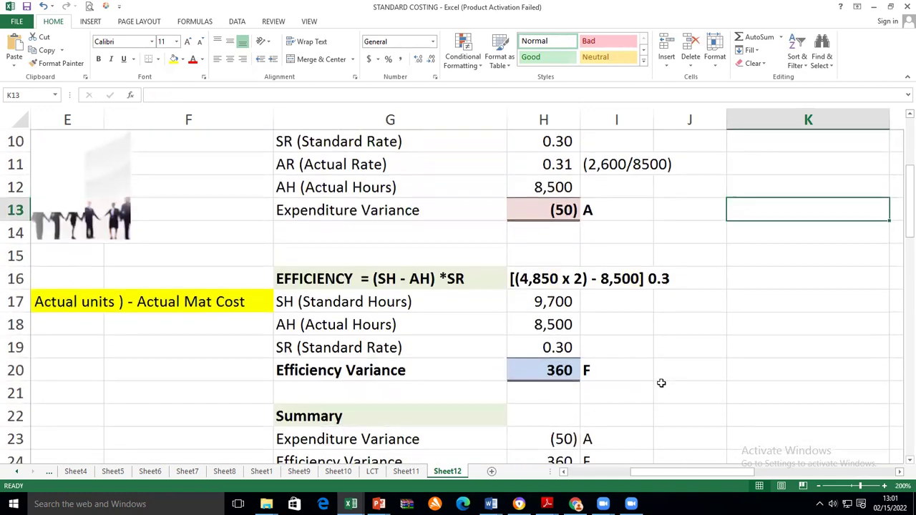
scroll(662, 383, "up", 1)
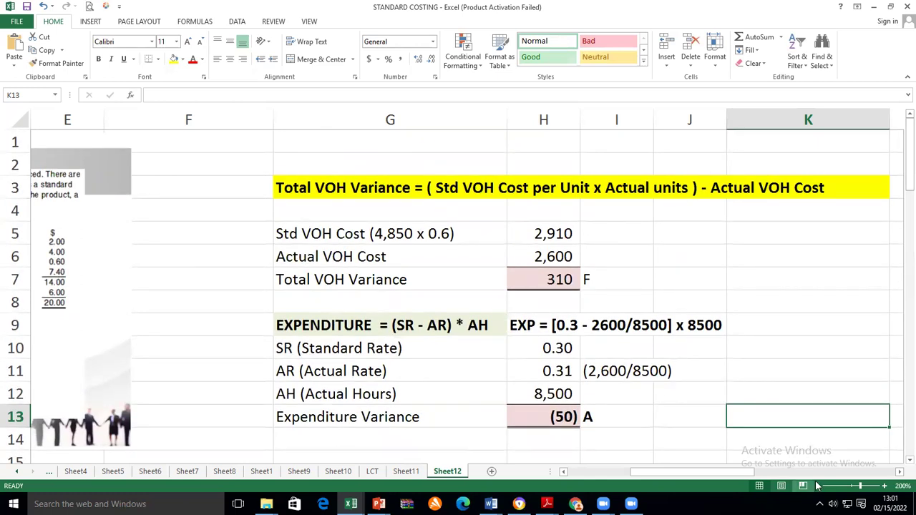
Step: Make the highlighted Total FOH Variance formula across M3:P3 in the fixed overhead section bold
left_click(899, 472)
left_click(900, 475)
left_click(900, 475)
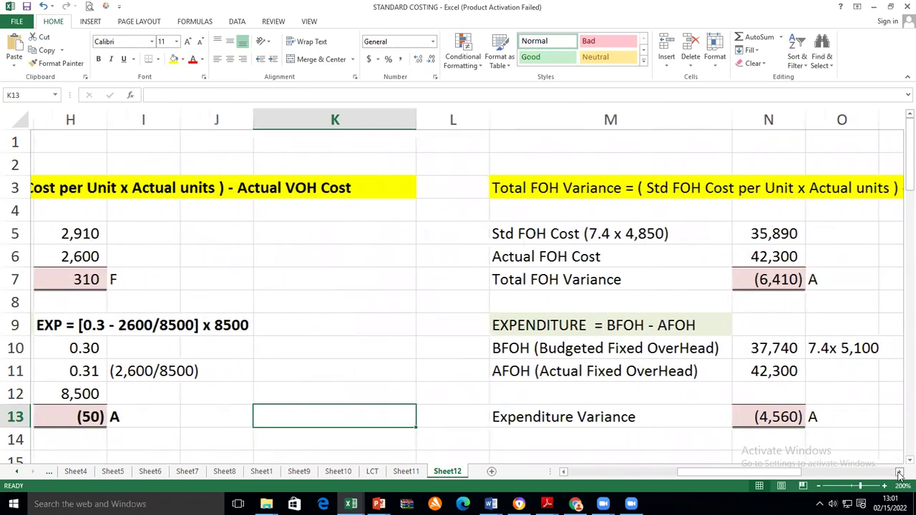
left_click(900, 474)
left_click(900, 475)
left_click(899, 474)
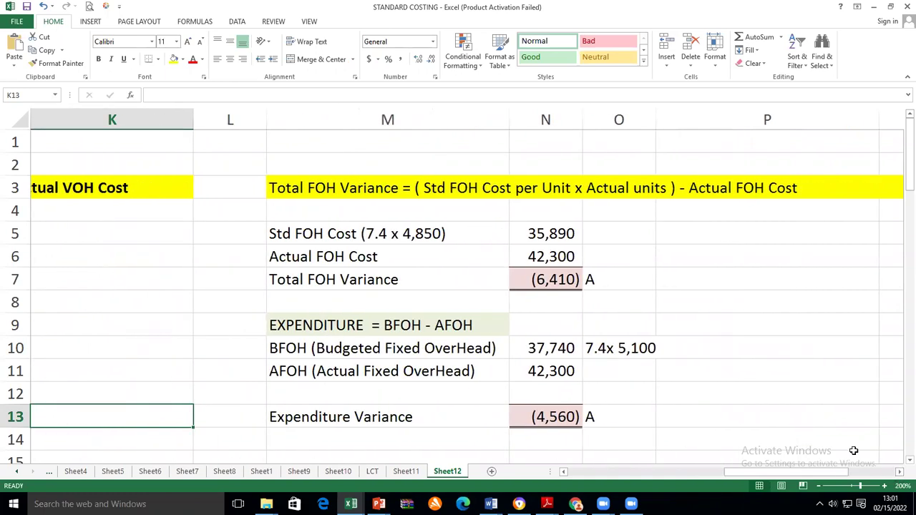
left_click(303, 189)
left_click(293, 204)
left_click(295, 191)
left_click_drag(576, 201, 785, 190)
left_click(98, 58)
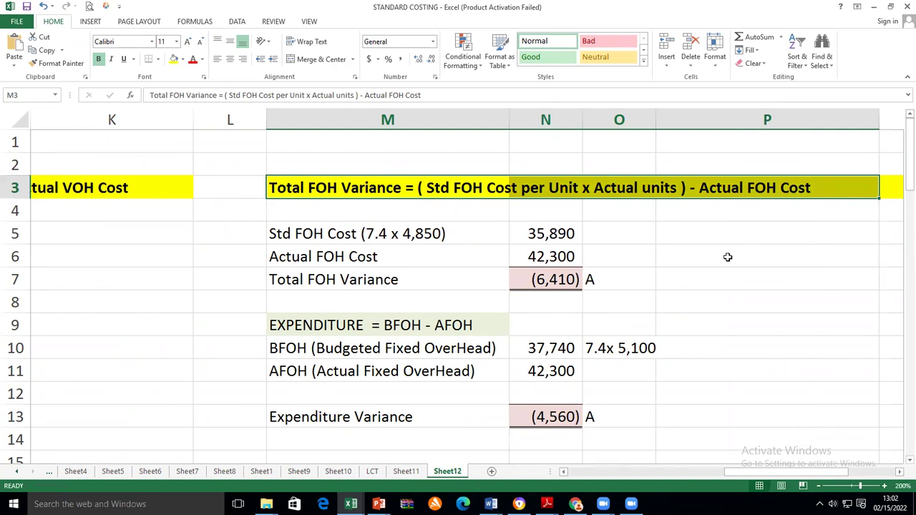
left_click(716, 278)
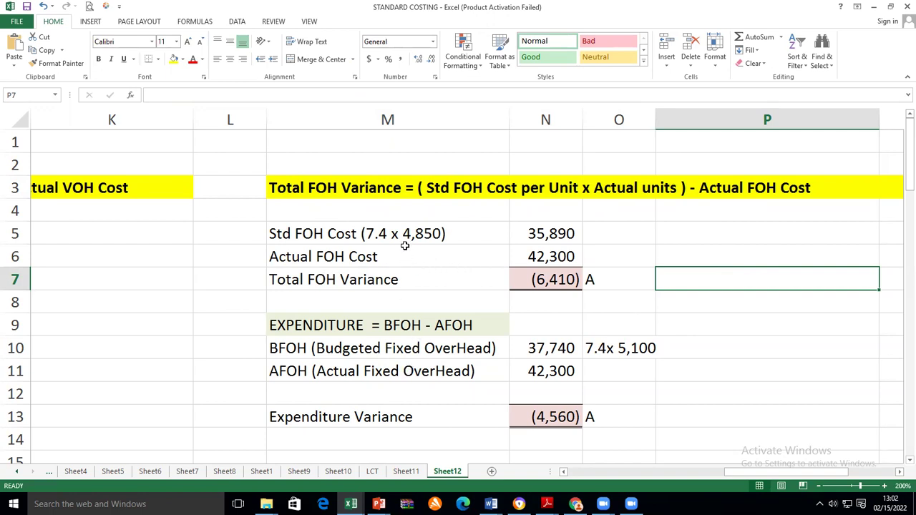
Step: Circle the fixed overhead cost of 7.40 in the practice question's standard cost card
left_click(562, 473)
left_click_drag(562, 473, 562, 473)
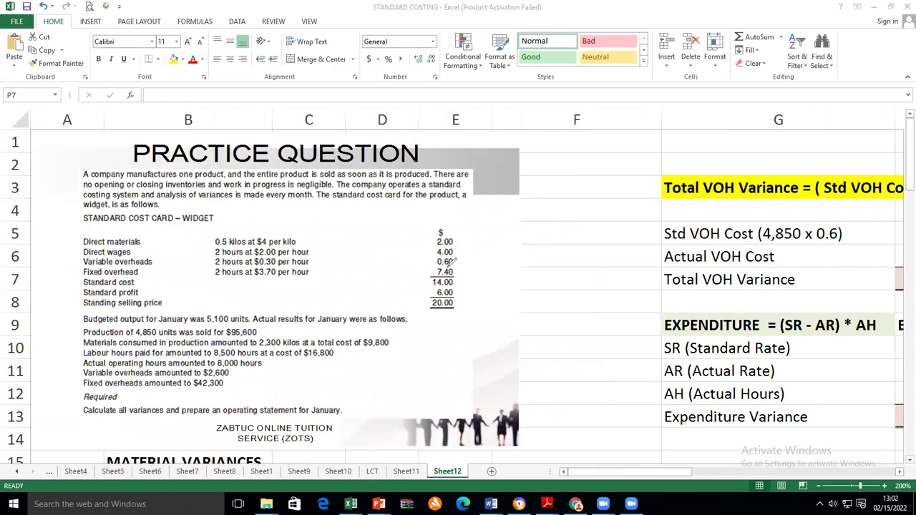
mouse_move(448, 265)
left_mouse_down()
mouse_move(433, 272)
mouse_move(455, 277)
mouse_move(451, 265)
left_mouse_up()
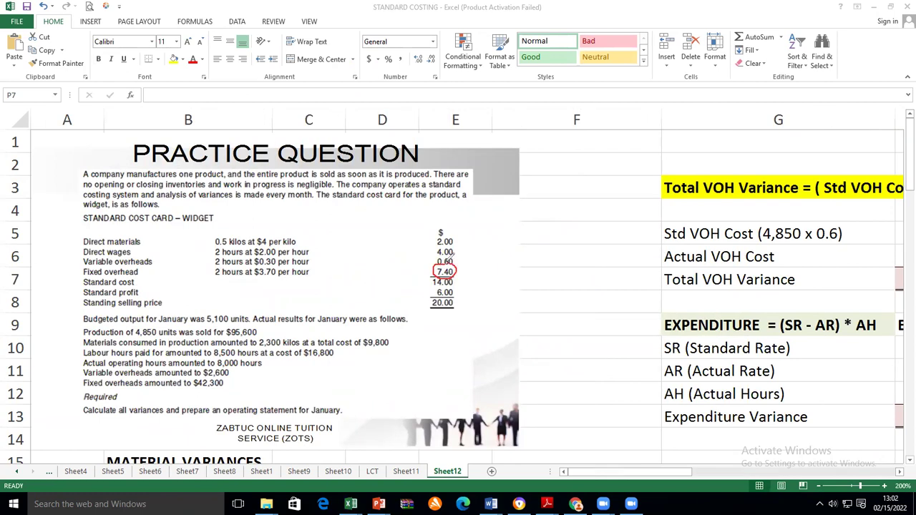
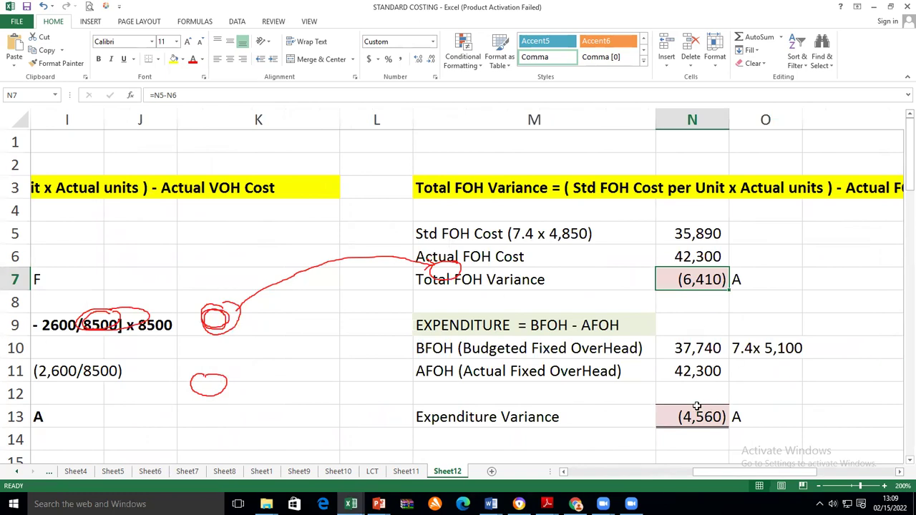
Step: Make the fixed overhead Expenditure Variance label, value and adverse marker in M13:O13 bold
scroll(696, 407, "down", 1)
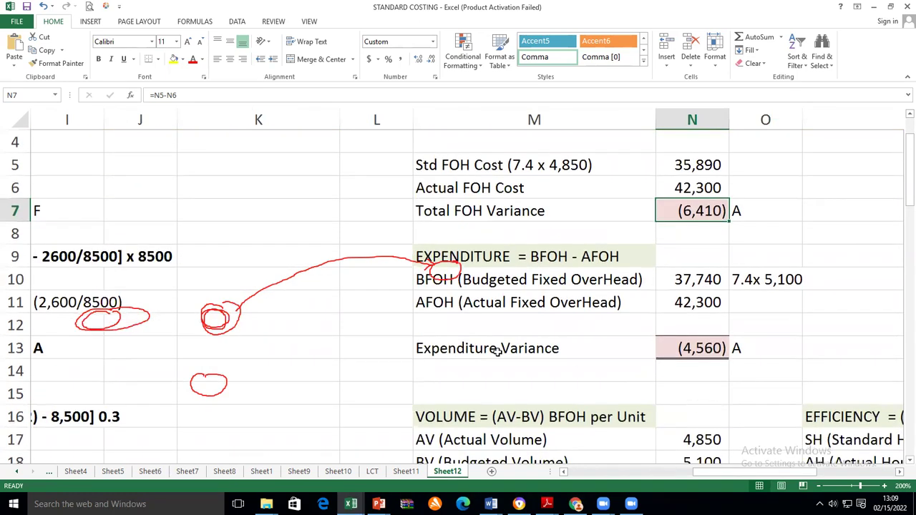
left_click(444, 349)
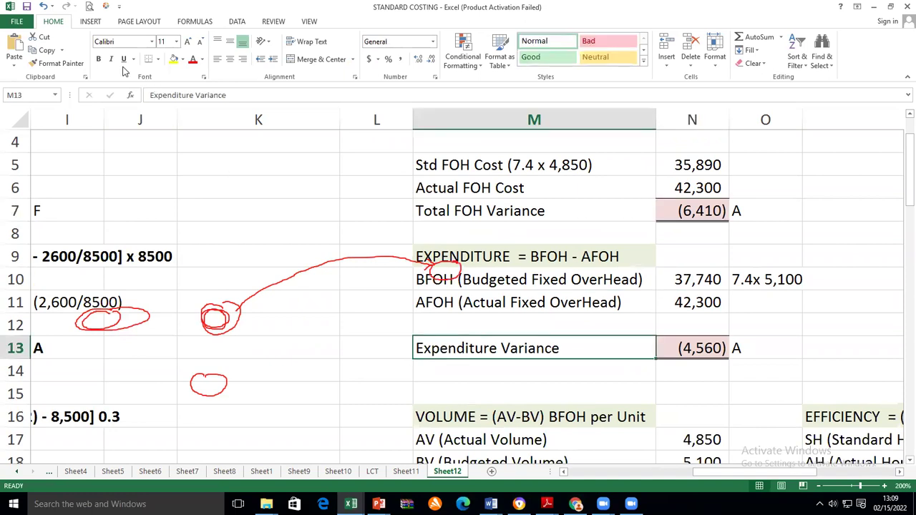
left_click(494, 387)
mouse_move(473, 348)
left_mouse_down()
mouse_move(726, 368)
mouse_move(750, 358)
left_mouse_up()
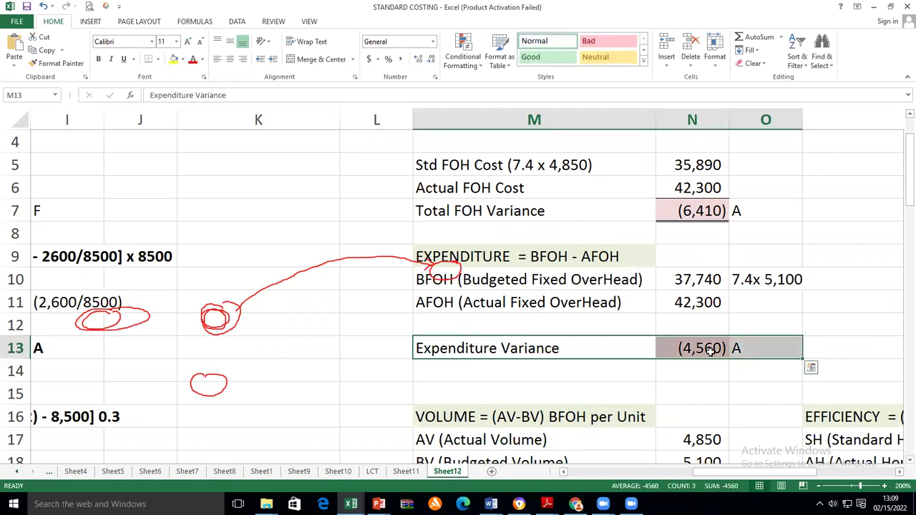
left_click(99, 59)
Step: Clear the existing red annotations and circle the actual volume 4,850 and budgeted volume 5,100 in the volume variance working
scroll(653, 438, "down", 4)
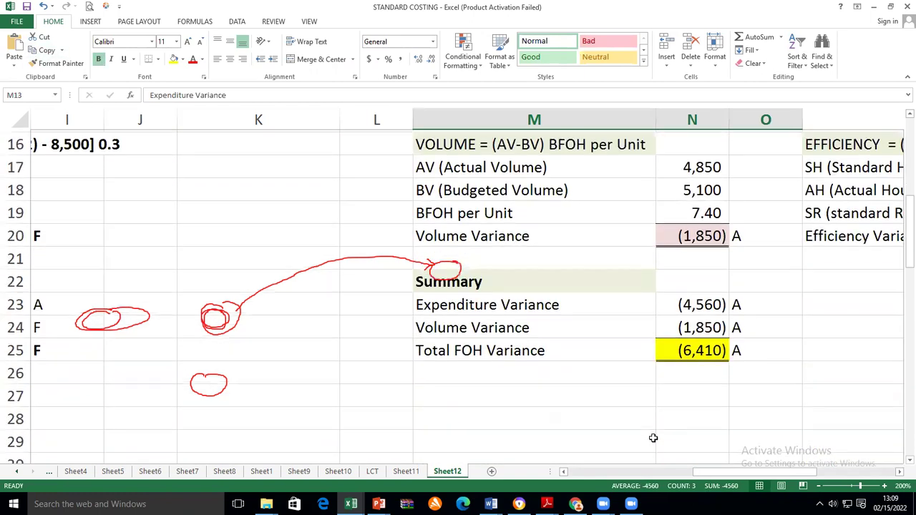
scroll(647, 431, "up", 1)
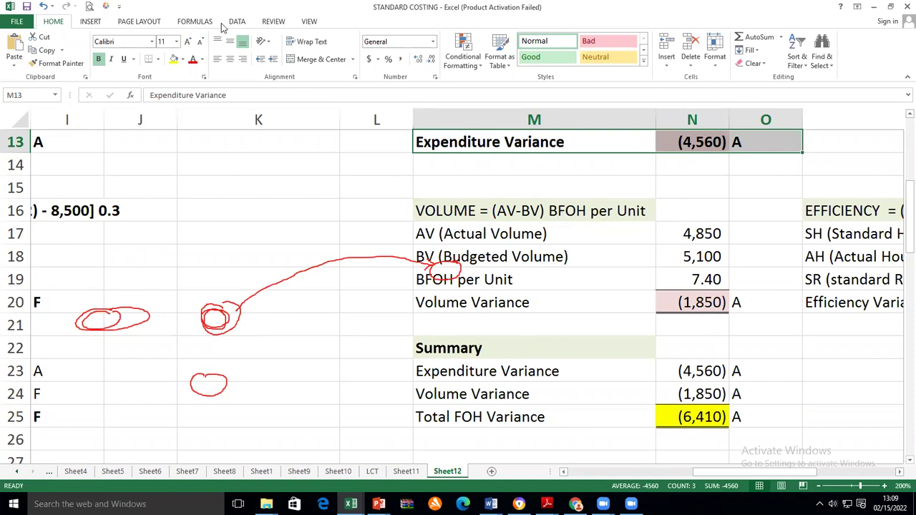
key("e")
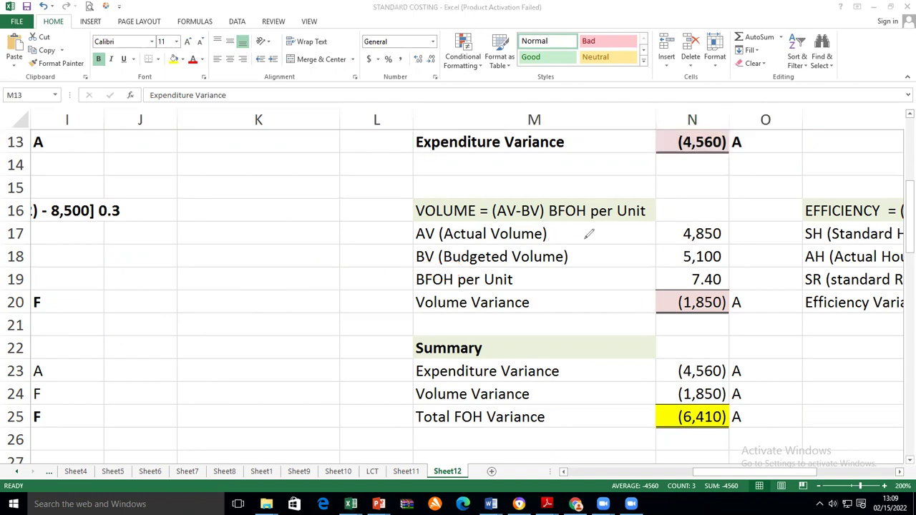
mouse_move(719, 243)
left_mouse_down()
mouse_move(688, 247)
mouse_move(685, 263)
mouse_move(729, 252)
mouse_move(723, 241)
left_mouse_up()
mouse_move(716, 222)
left_mouse_down()
mouse_move(682, 234)
mouse_move(727, 236)
mouse_move(716, 219)
left_mouse_up()
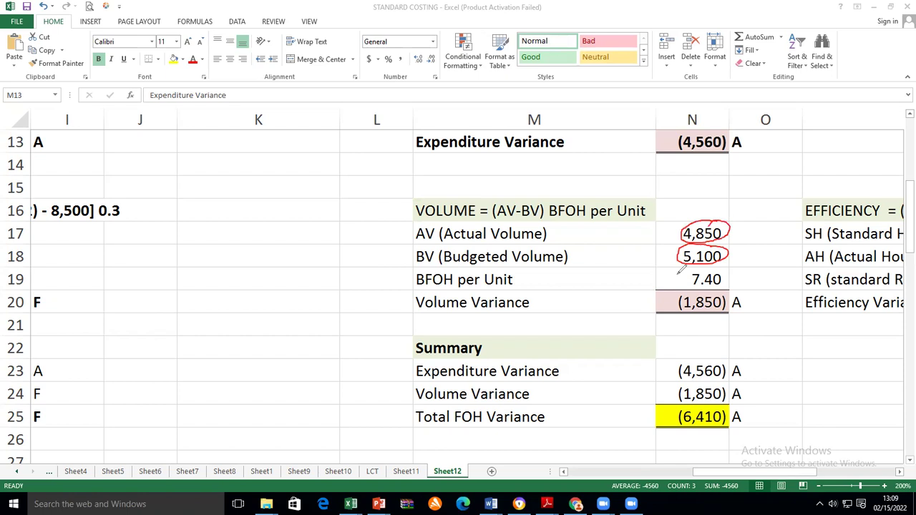
Step: Draw tick marks beside the actual volume, budgeted volume and BFOH per unit values in N17:N19
left_click_drag(735, 221, 746, 203)
left_click_drag(740, 248, 753, 230)
mouse_move(730, 270)
left_mouse_down()
mouse_move(732, 280)
mouse_move(739, 268)
left_mouse_up()
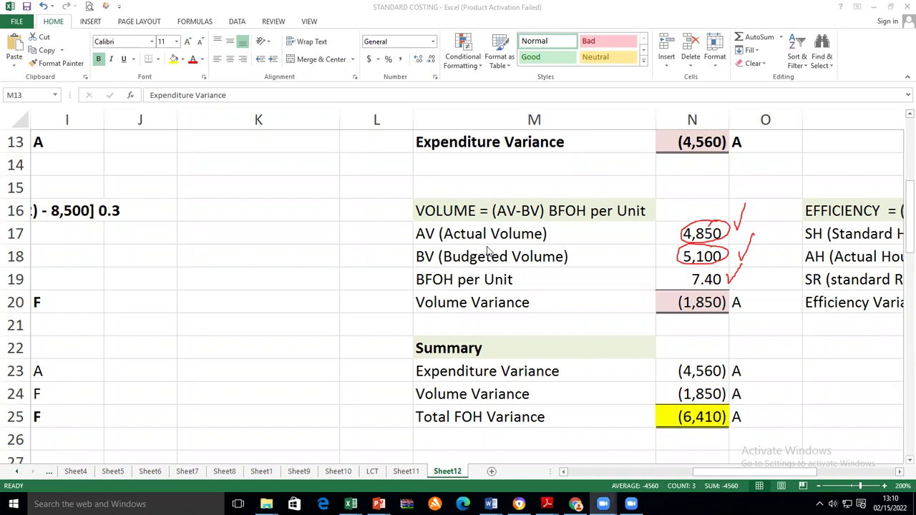
Step: Extend the M20 label to "Volume Variance [4,850 - 5,100] x 7.4" and widen column M to fit it
left_click(474, 307)
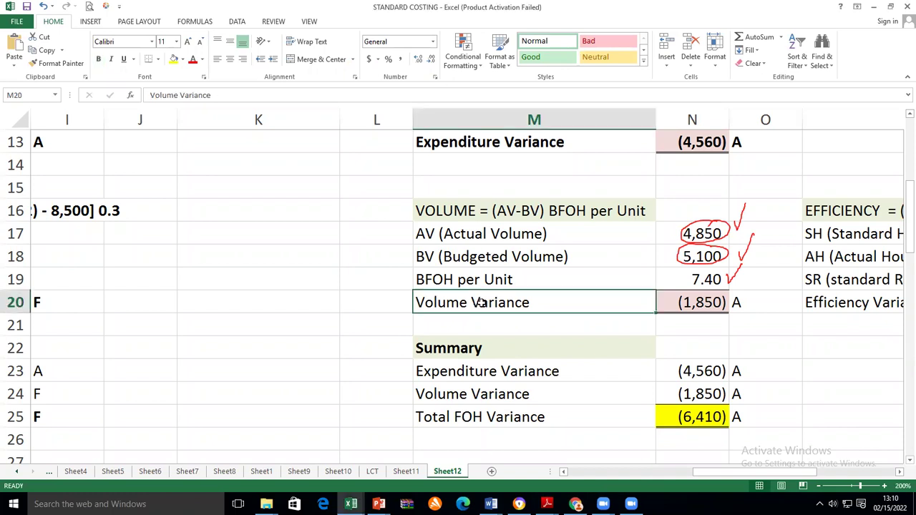
left_click(228, 99)
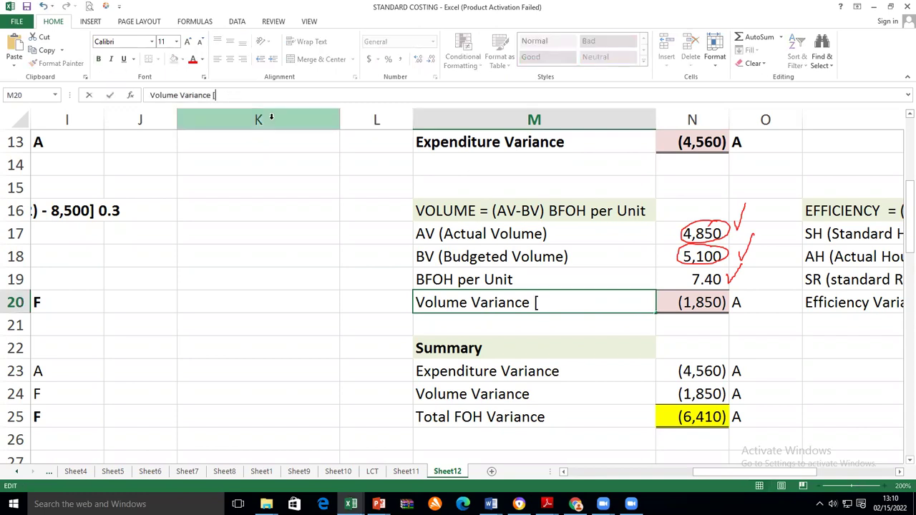
type("[4,850")
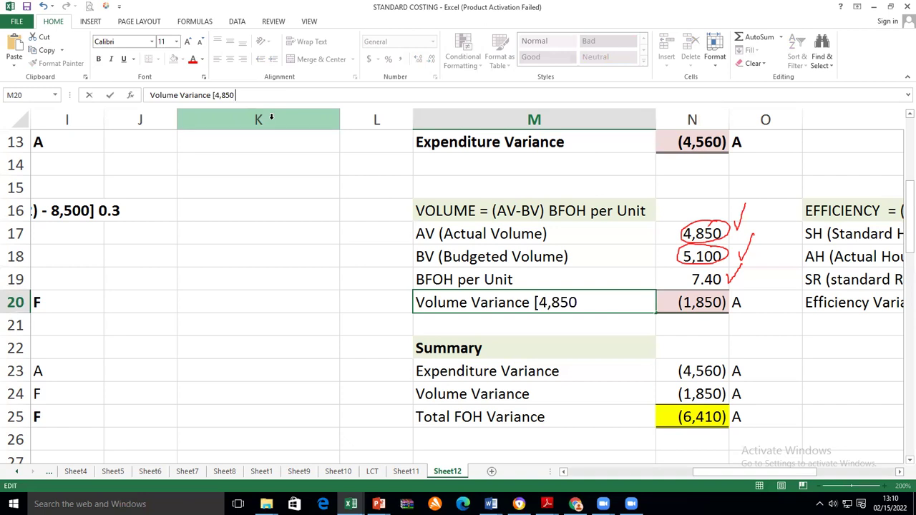
type(" - 5,100] x 7.4")
key("Return")
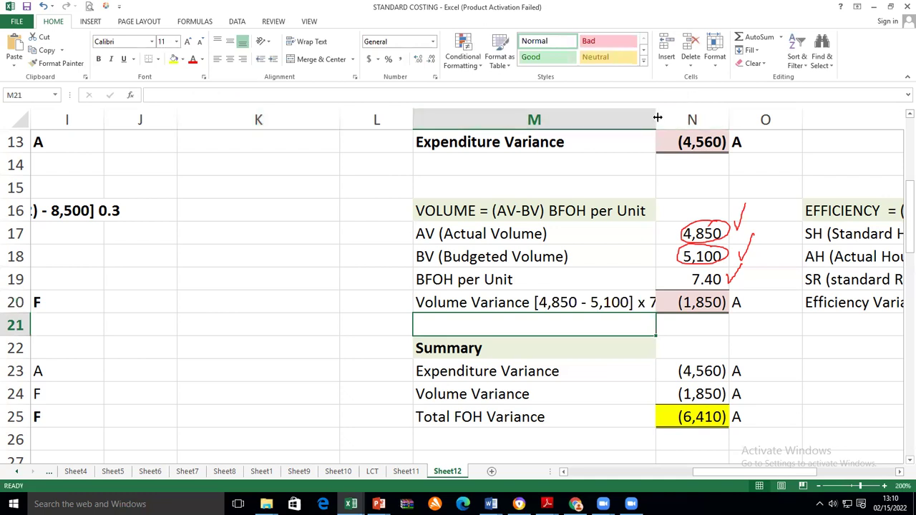
left_click_drag(655, 116, 674, 117)
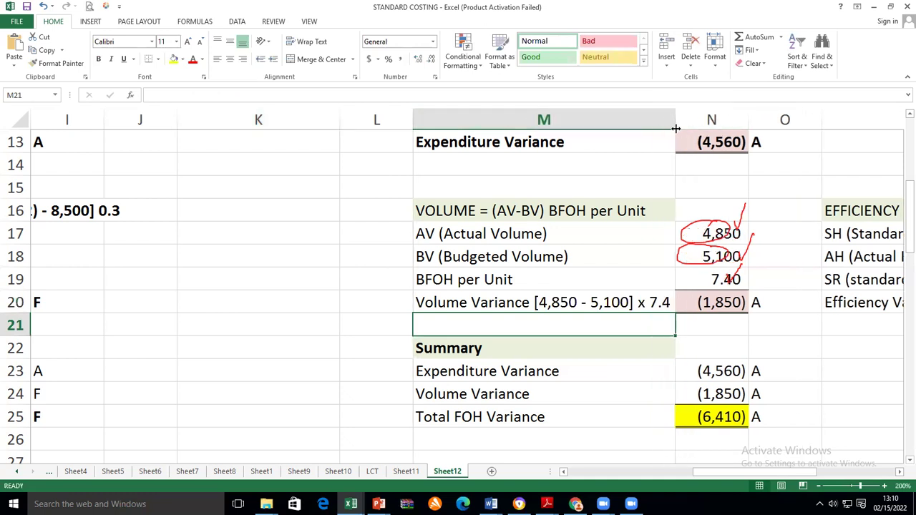
Step: Make the Volume Variance label and value in M20:N20 bold
left_click(718, 307)
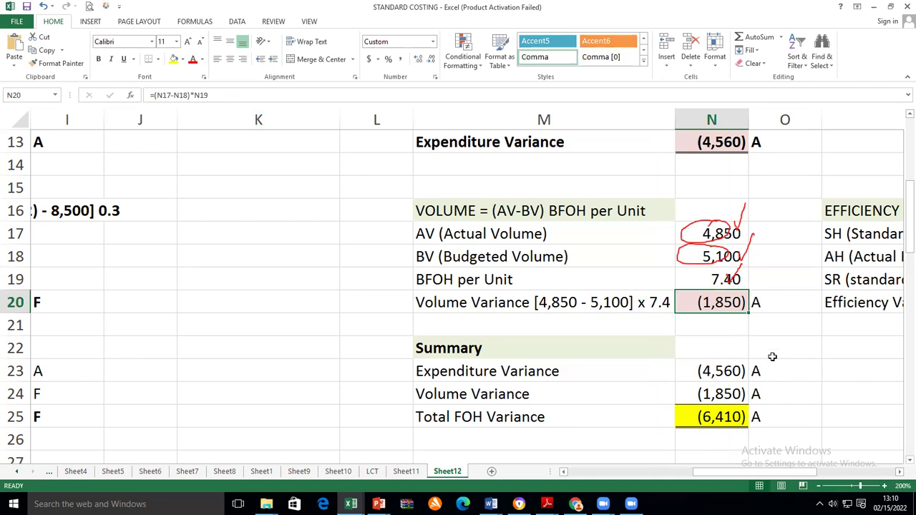
left_click(483, 307)
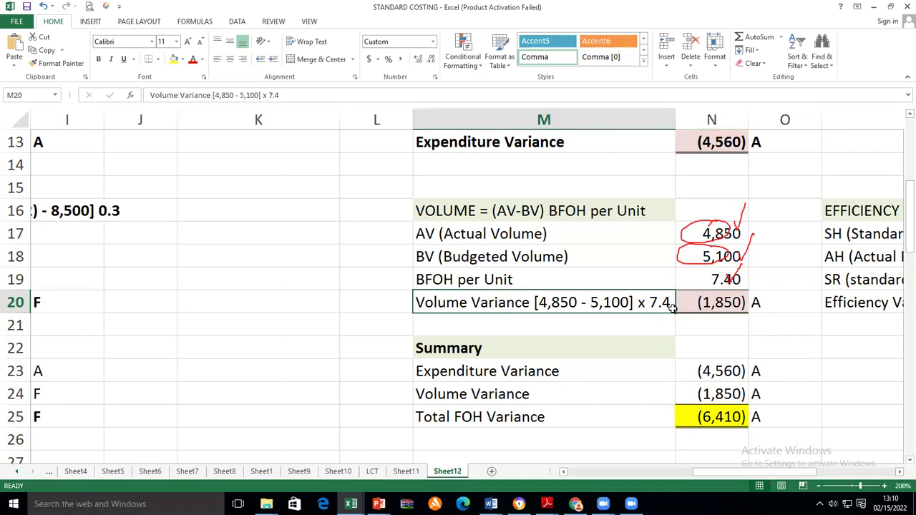
left_click_drag(673, 306, 690, 307)
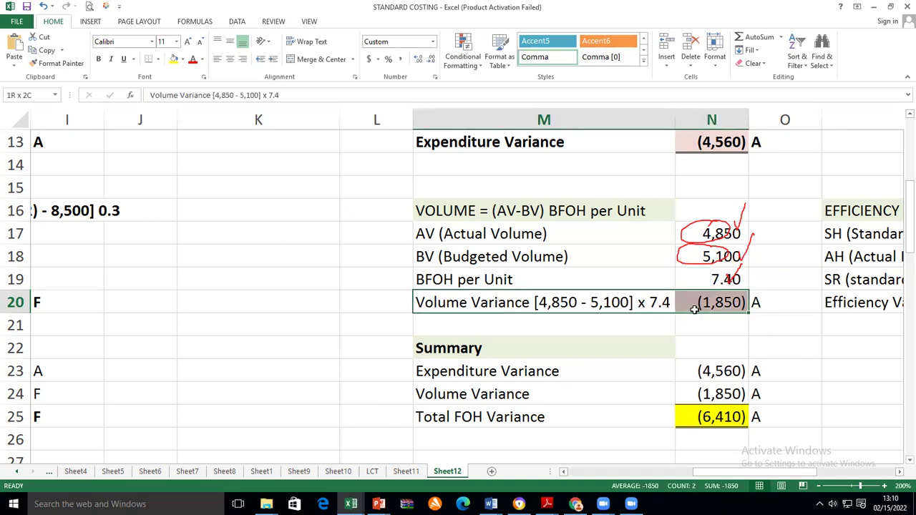
left_click(98, 60)
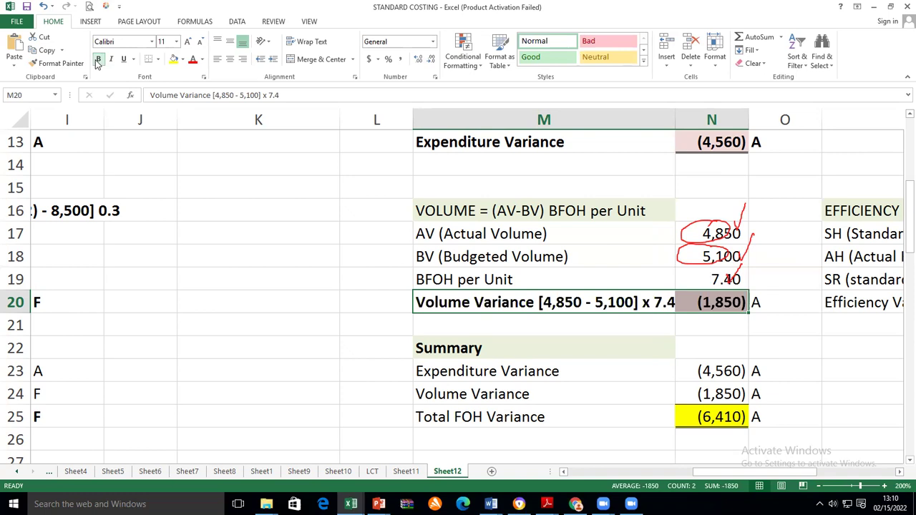
Step: Make the Total FOH Variance label, value and A marker in M25:O25 bold
left_click(745, 398)
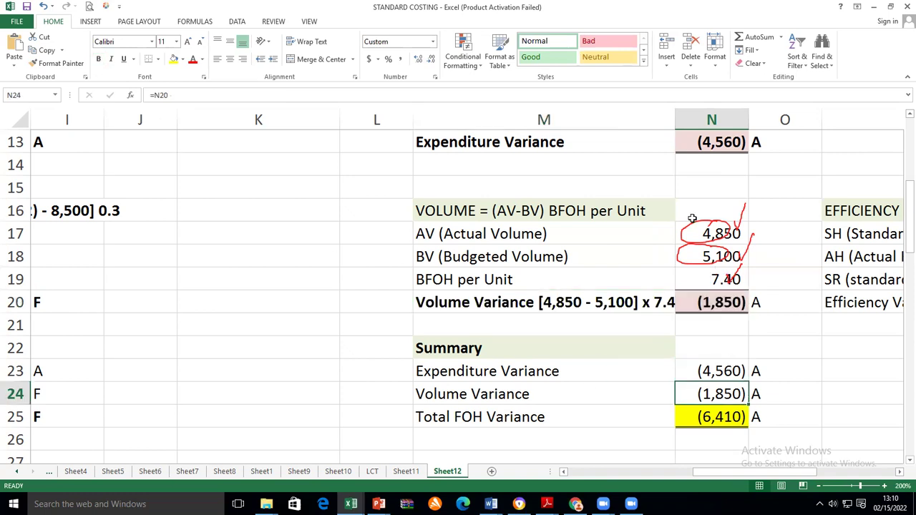
scroll(692, 218, "up", 2)
scroll(713, 374, "down", 3)
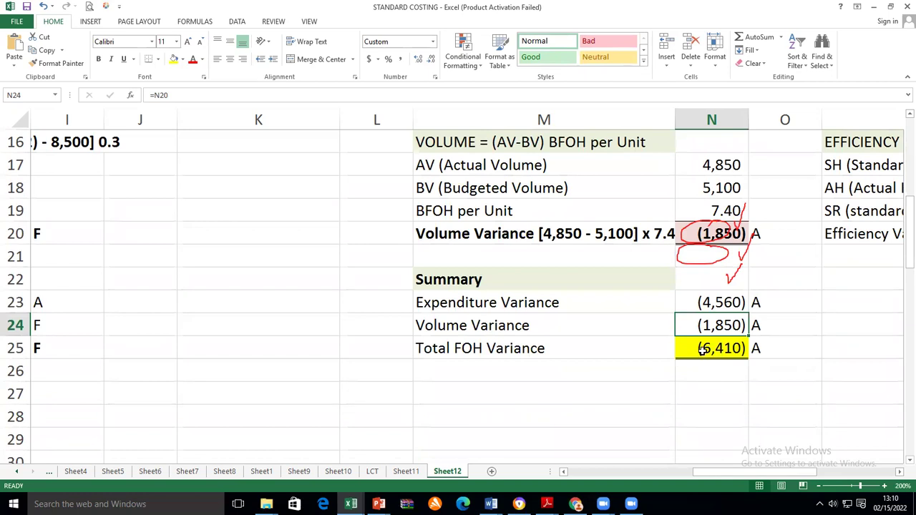
left_click(703, 349)
left_click(712, 397)
left_click(714, 349)
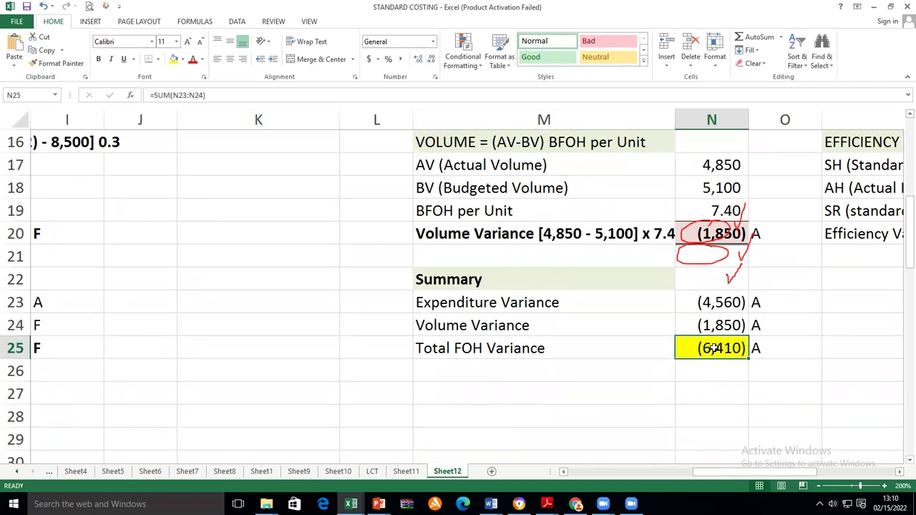
left_click_drag(713, 349, 758, 349)
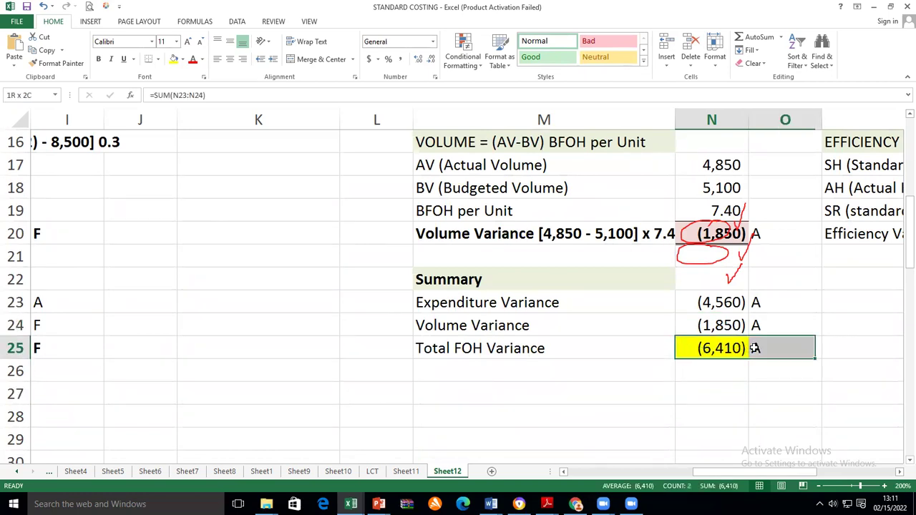
left_click(99, 60)
left_click(728, 413)
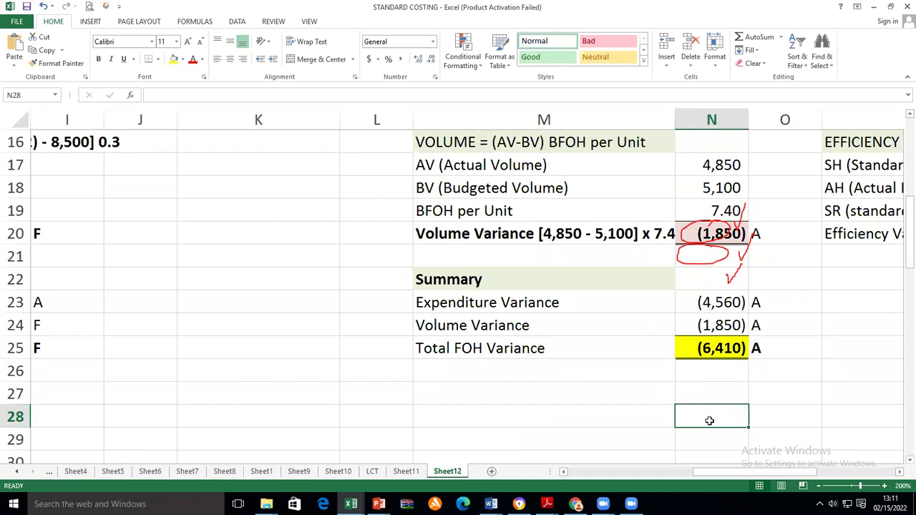
left_click(462, 347)
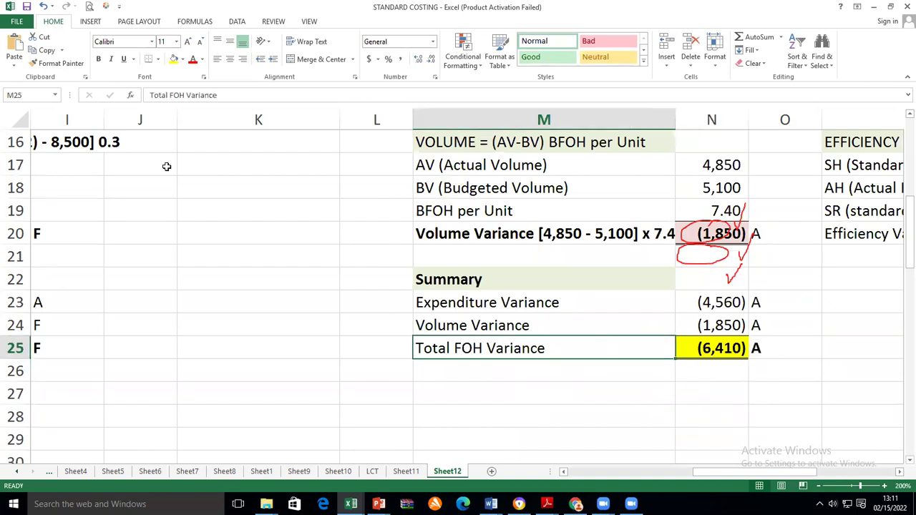
left_click(99, 59)
left_click(550, 383)
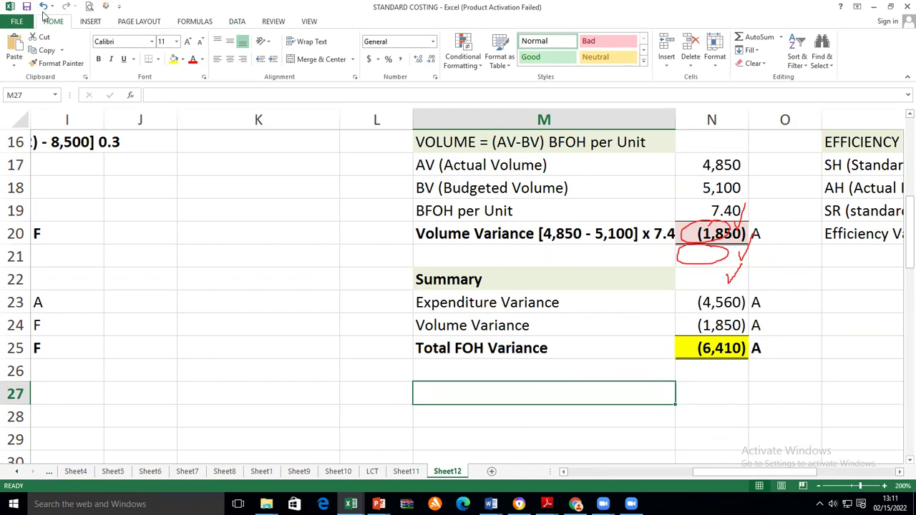
Step: Clear the red annotations and make the EFFICIENCY formula heading in P16 bold
key("Escape")
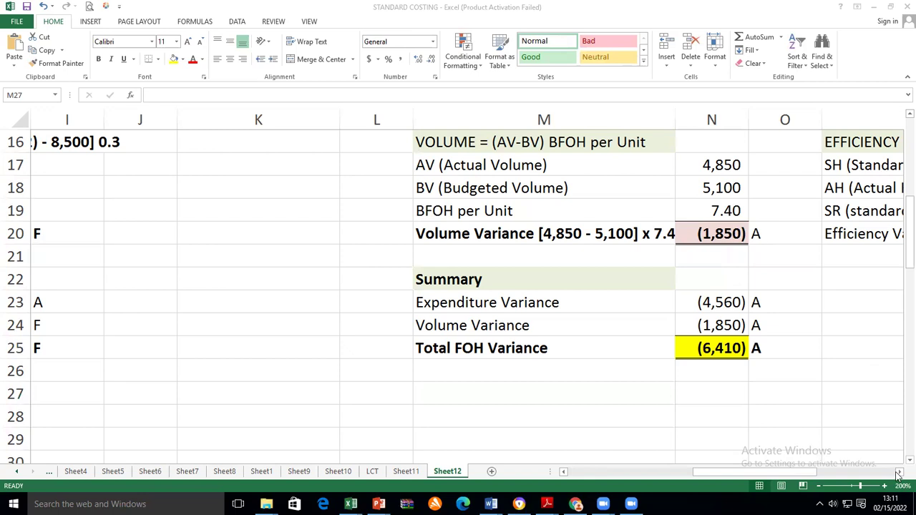
scroll(801, 357, "right", 5)
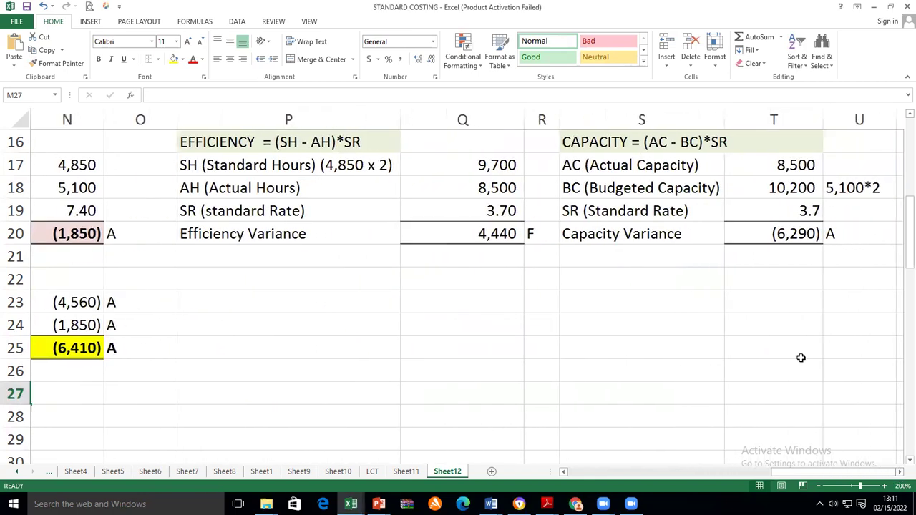
scroll(801, 358, "up", 1)
left_click(222, 207)
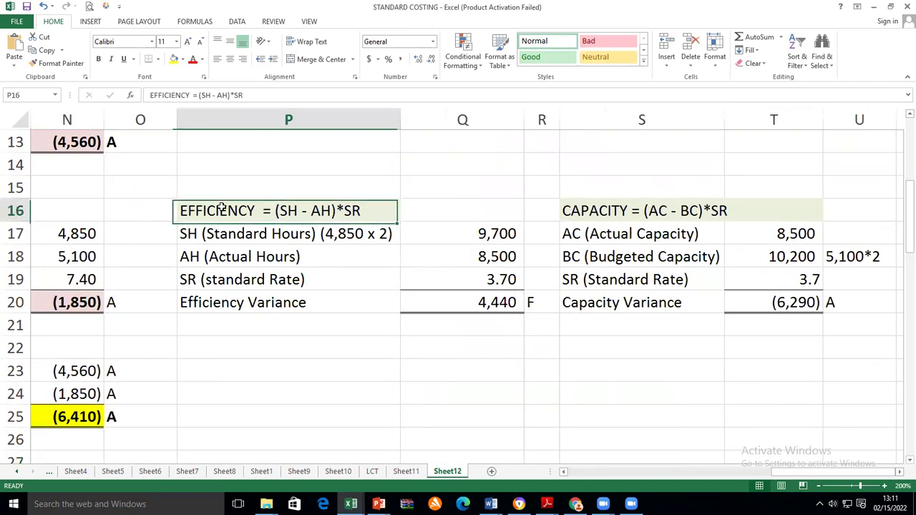
left_click(100, 60)
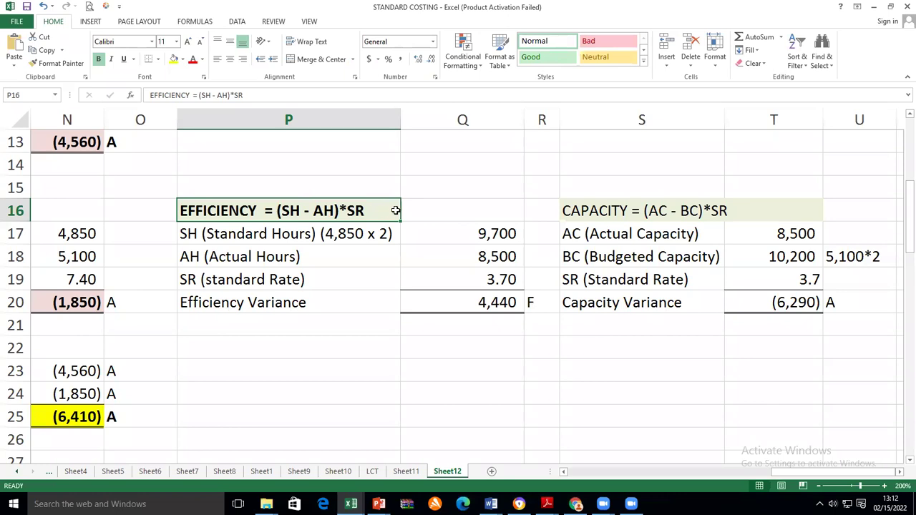
Step: Circle the $3.70 hourly rate and the 2 hours in the fixed overhead line of the widget's standard cost card
left_click(249, 237)
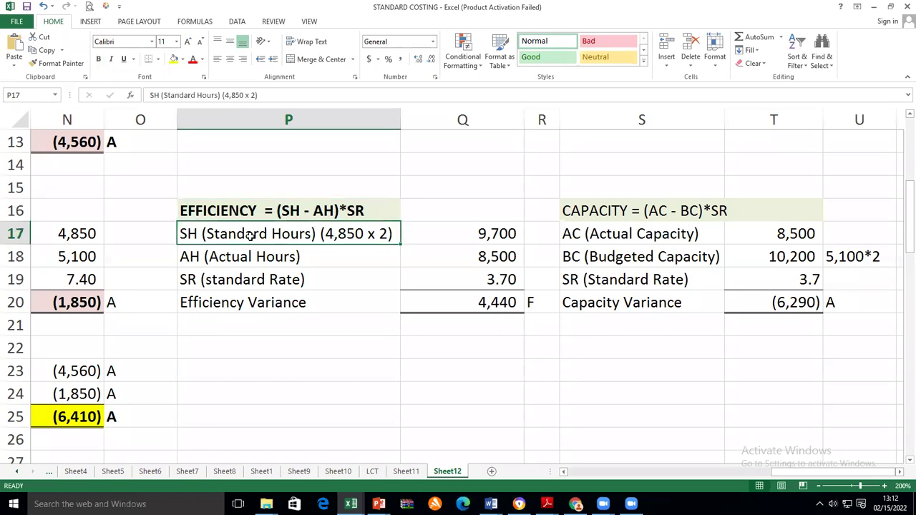
left_click(256, 261)
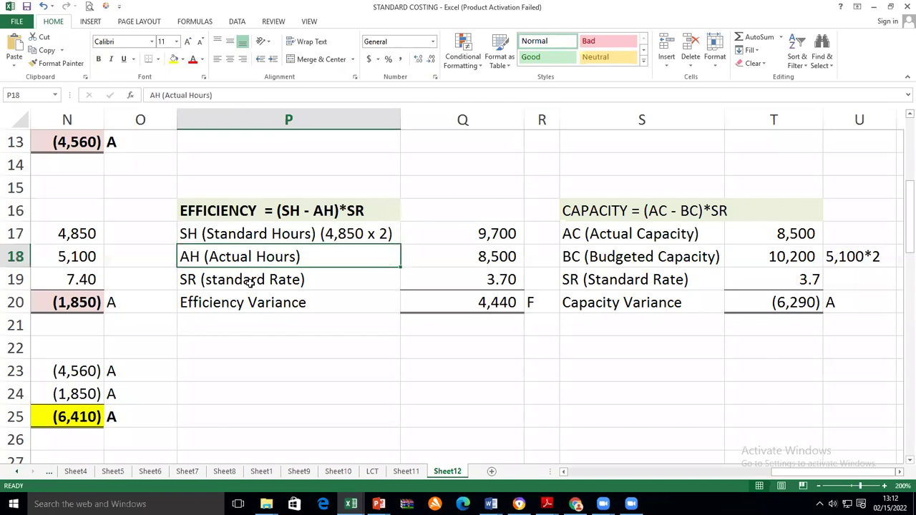
left_click(236, 283)
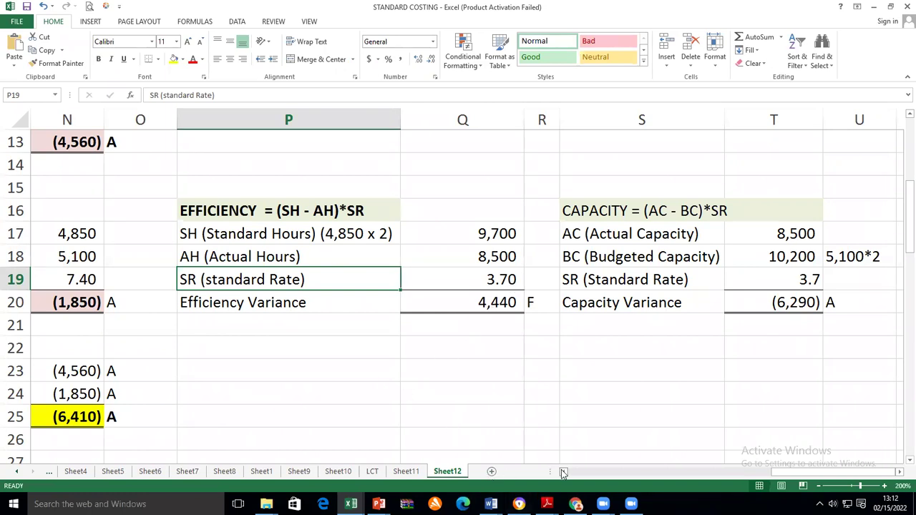
scroll(563, 473, "left", 6)
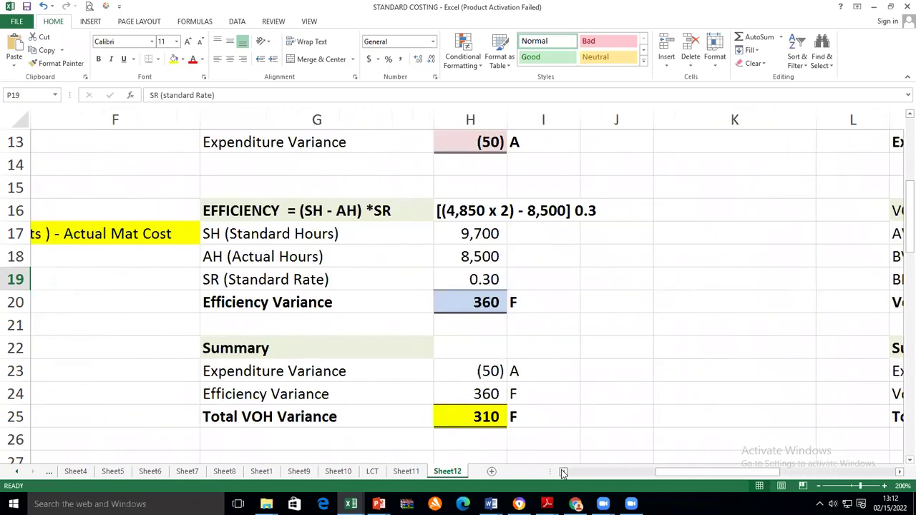
scroll(563, 473, "left", 5)
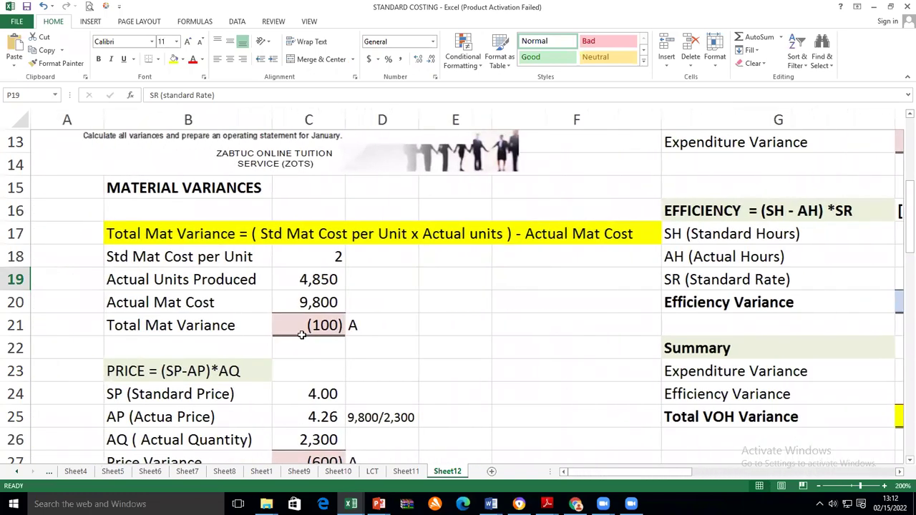
scroll(301, 334, "up", 3)
scroll(275, 297, "up", 1)
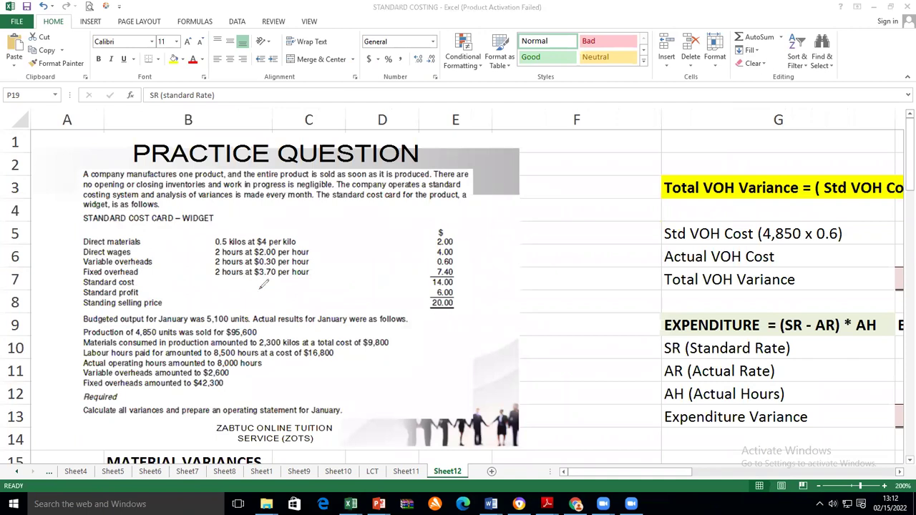
mouse_move(274, 262)
left_mouse_down()
mouse_move(259, 257)
mouse_move(253, 275)
mouse_move(270, 287)
mouse_move(284, 264)
left_mouse_up()
left_click_drag(271, 261, 277, 248)
left_click_drag(221, 267, 222, 268)
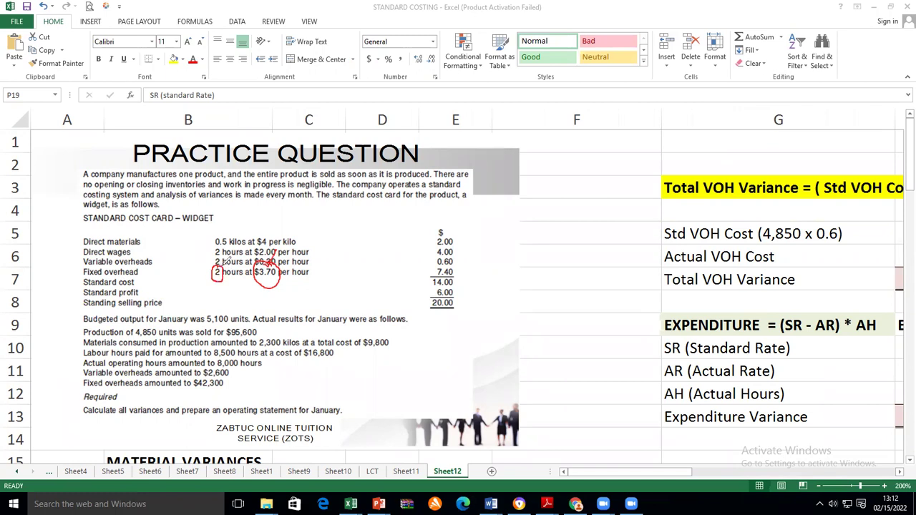
Step: Circle the 7.40 fixed overhead cost and write a double-underlined "SR = 3.70/Hr" note on the practice question
mouse_move(458, 264)
left_mouse_down()
mouse_move(440, 259)
mouse_move(432, 278)
mouse_move(469, 266)
mouse_move(443, 262)
left_mouse_up()
mouse_move(309, 287)
left_mouse_down()
mouse_move(299, 295)
mouse_move(354, 284)
mouse_move(350, 293)
mouse_move(372, 287)
mouse_move(377, 296)
mouse_move(399, 284)
left_mouse_up()
left_click_drag(350, 303, 398, 302)
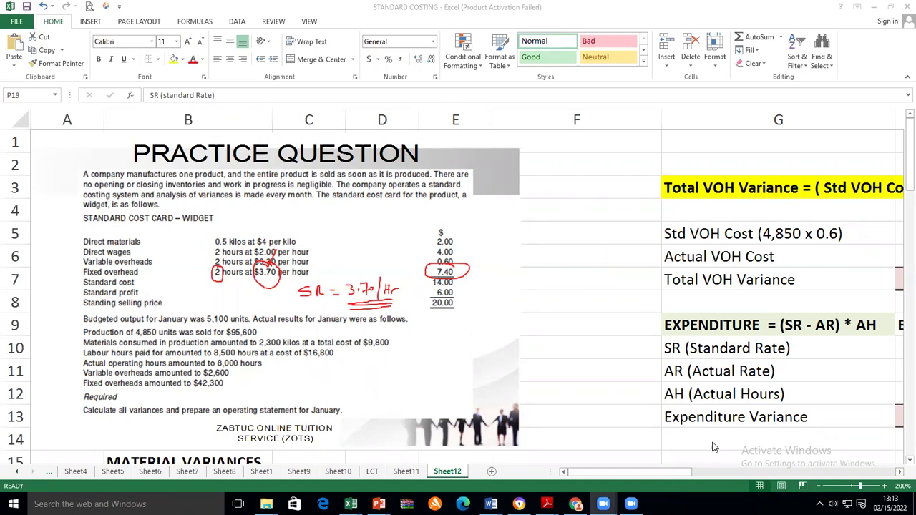
Step: Make the fixed overhead Efficiency Variance label and value in P20:Q20 bold
left_click(900, 471)
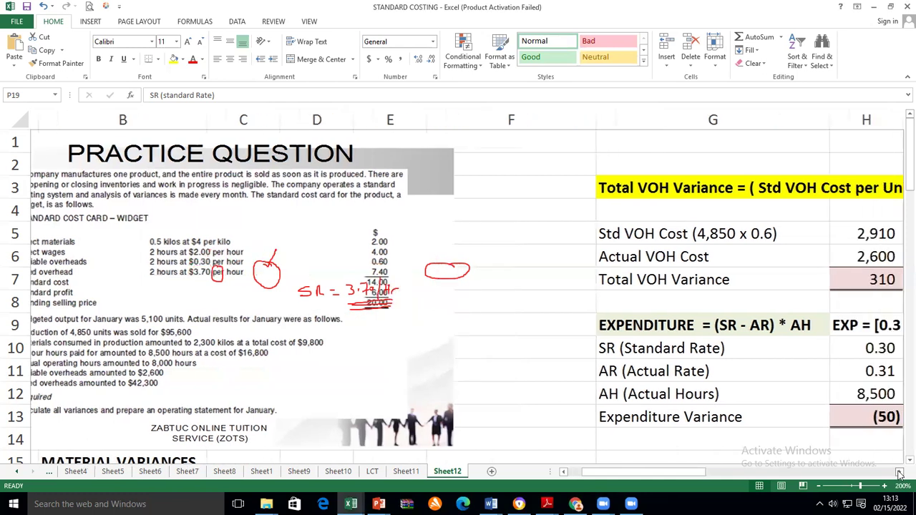
left_click(900, 473)
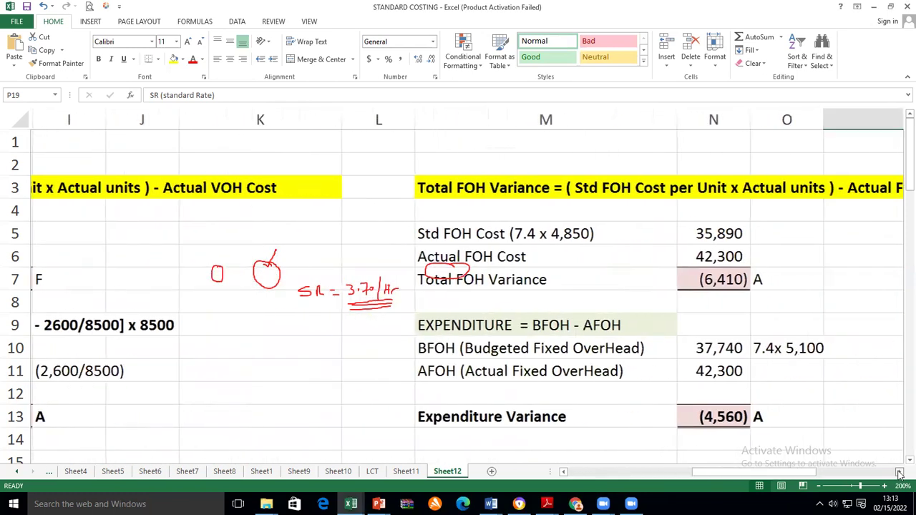
left_click(900, 473)
left_click(899, 473)
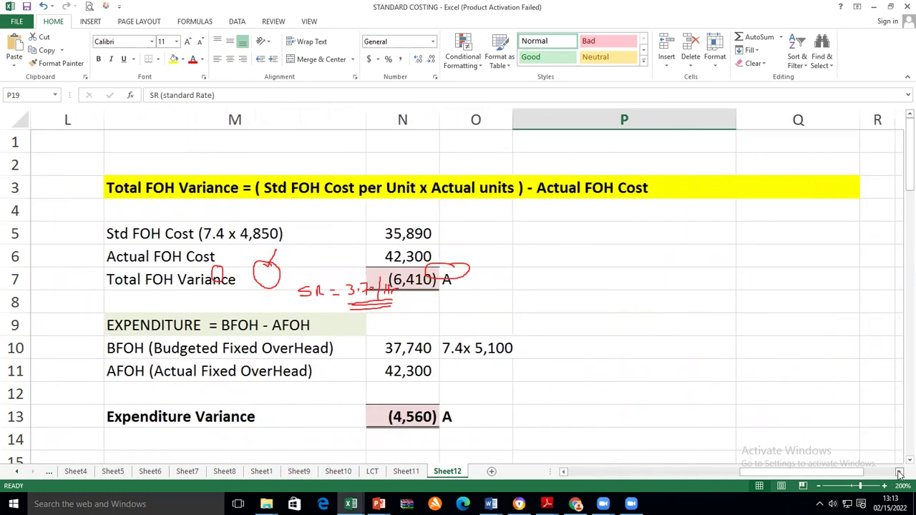
scroll(872, 398, "down", 4)
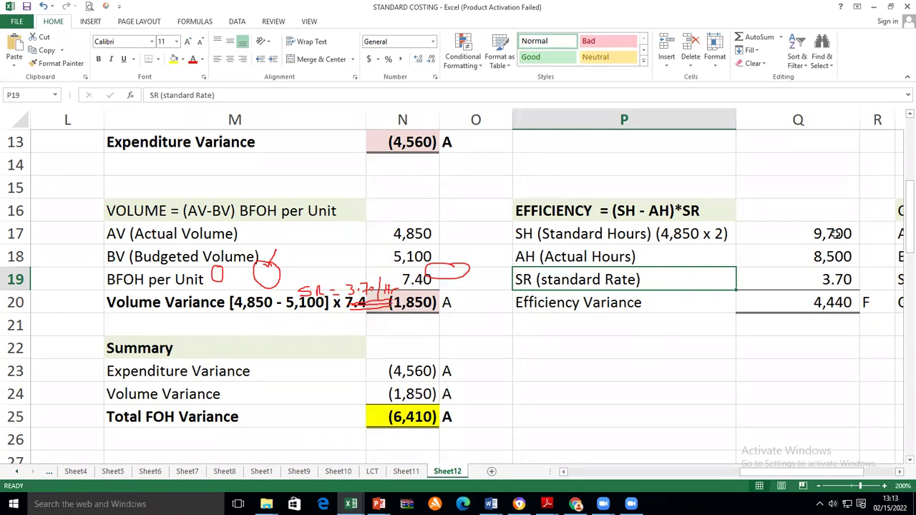
left_click(819, 306)
left_click_drag(594, 305, 793, 313)
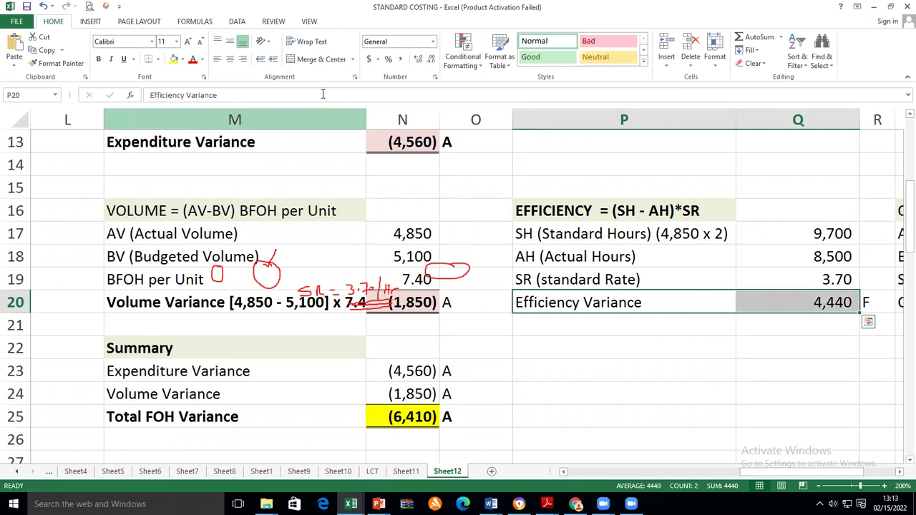
left_click(100, 60)
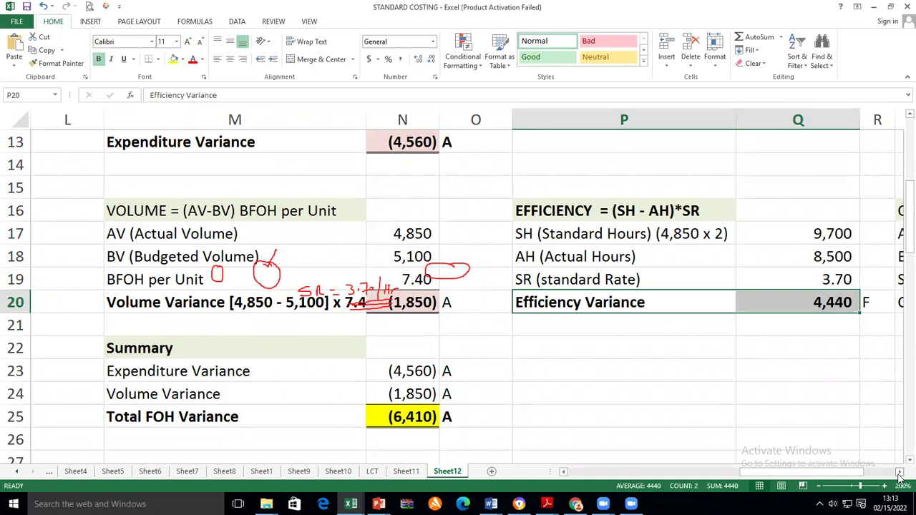
Step: Make the CAPACITY formula heading in S16:T16 bold
left_click(900, 477)
left_click(899, 477)
left_click(900, 477)
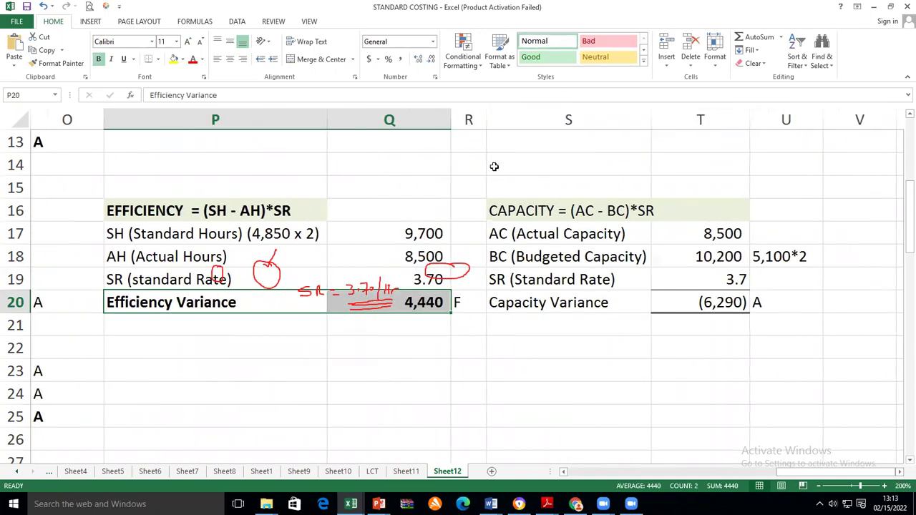
left_click(506, 208)
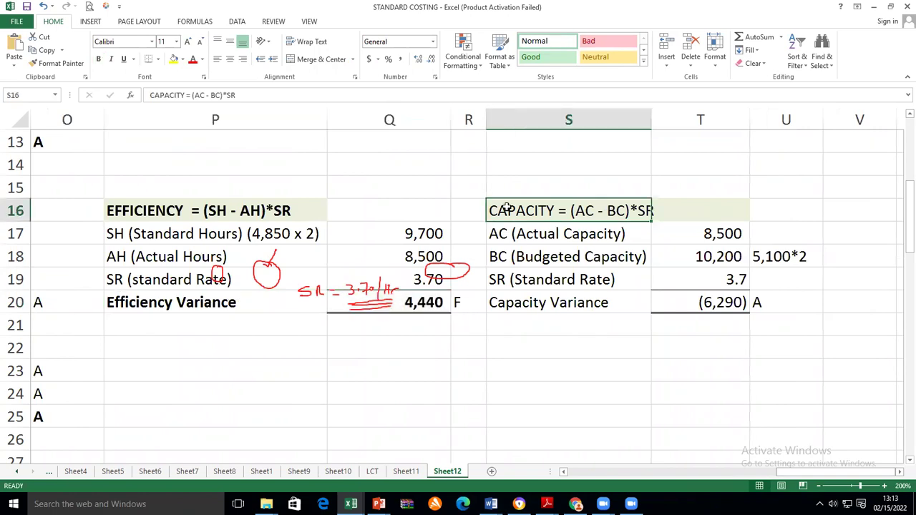
left_click(547, 163)
left_click_drag(504, 213, 676, 217)
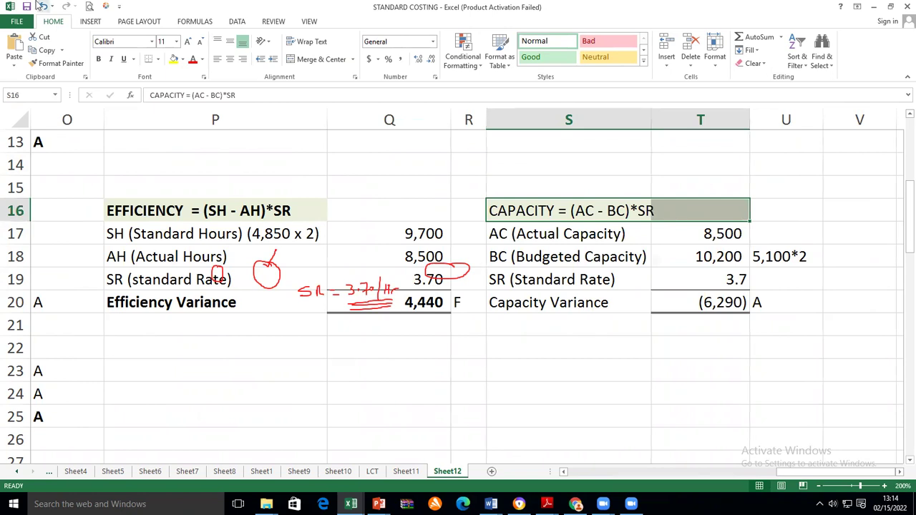
left_click(99, 60)
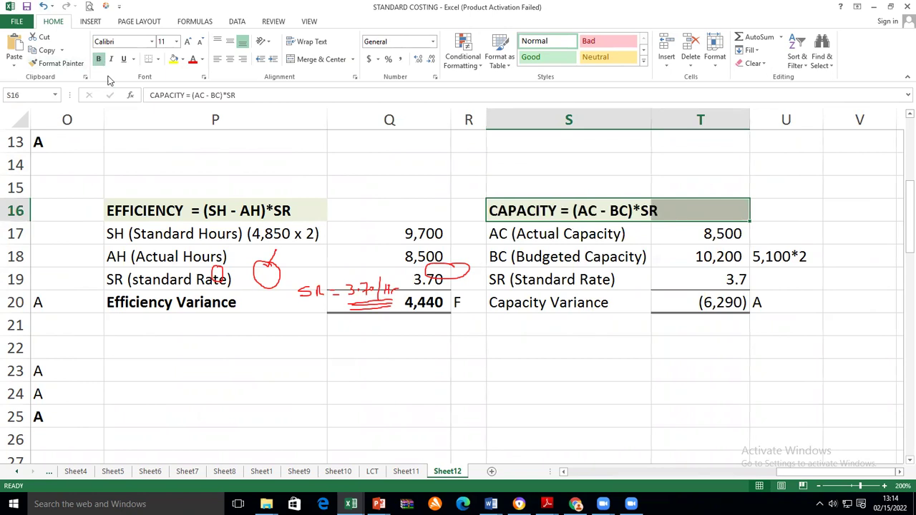
left_click(612, 386)
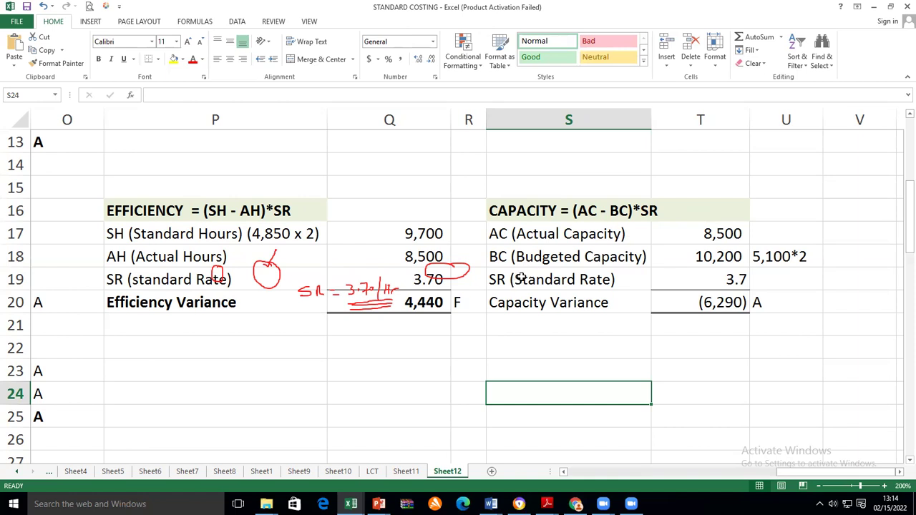
Step: Go over the actual and budgeted capacity figures, and make the Capacity Variance label, value and A marker in S20:U20 bold
left_click(695, 234)
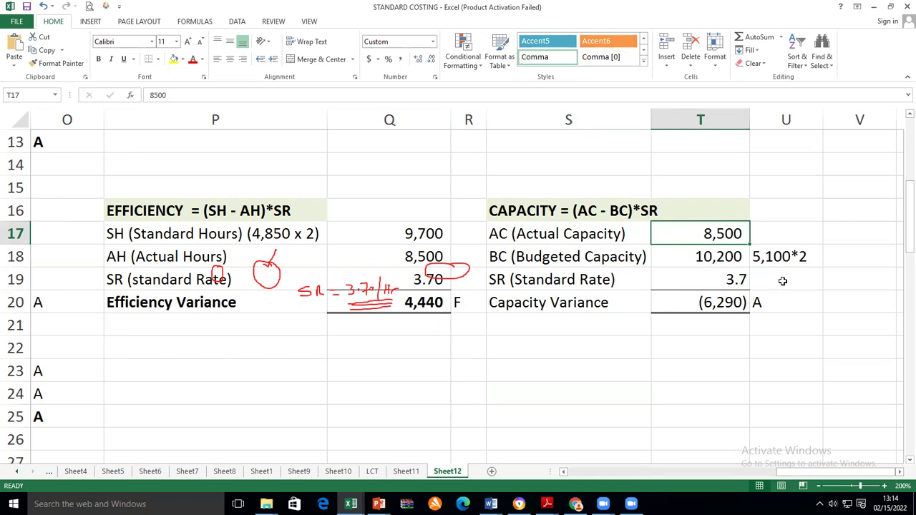
left_click(775, 258)
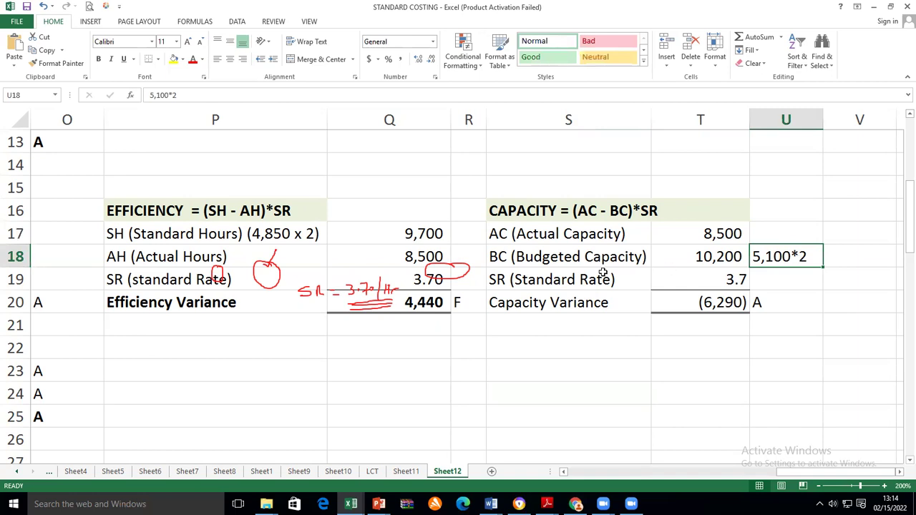
left_click(678, 258)
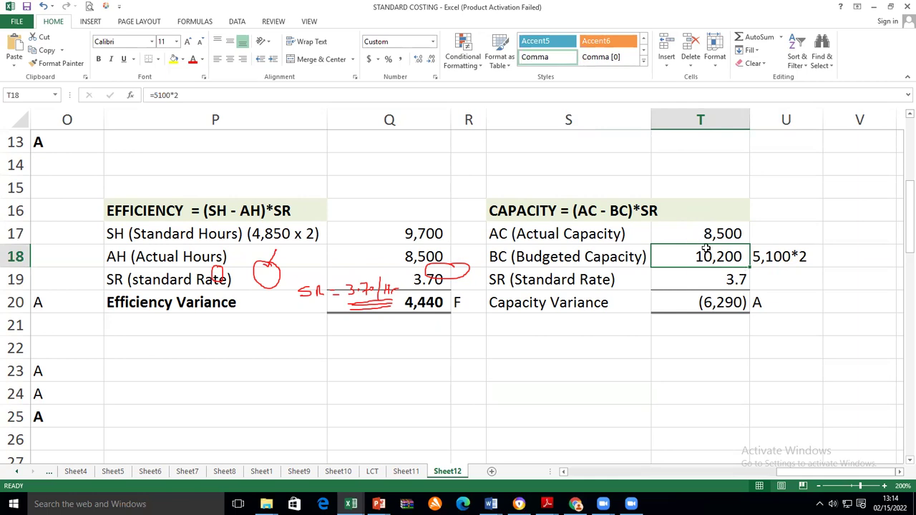
left_click_drag(569, 304, 760, 305)
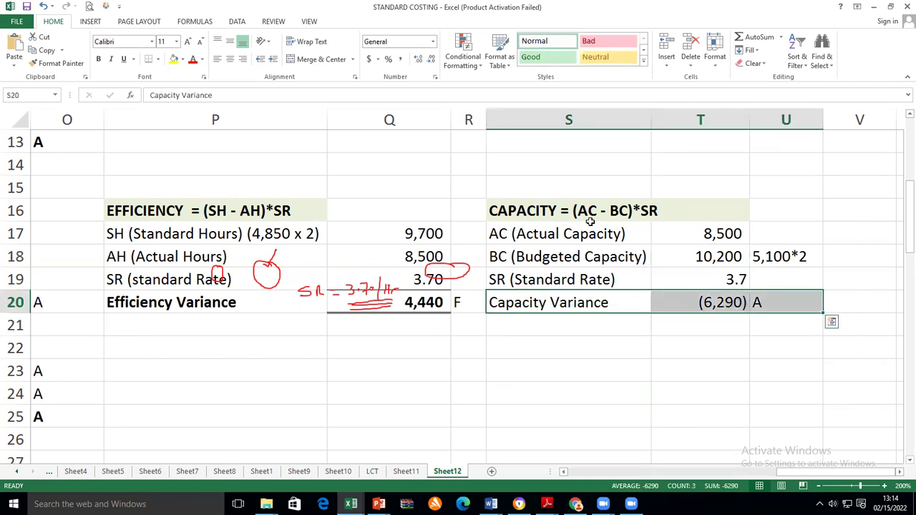
left_click(100, 59)
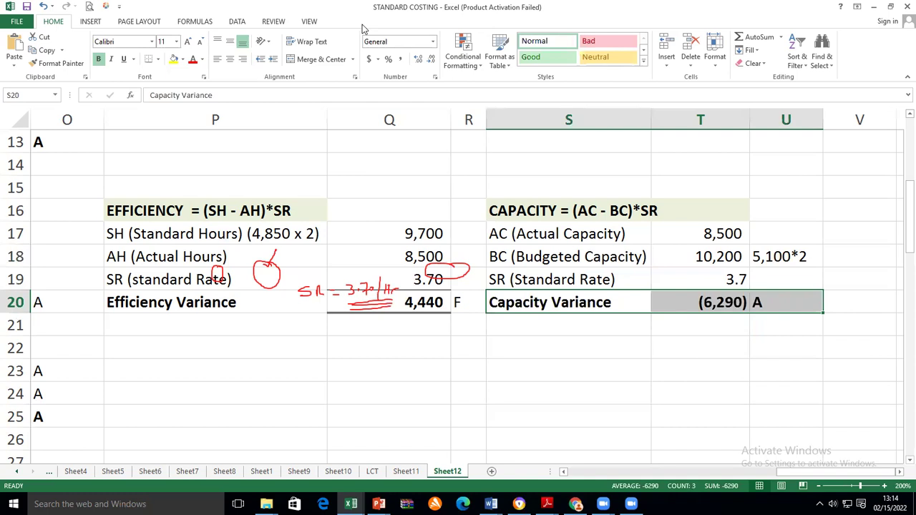
Step: Circle the 8,500 actual capacity, 10,200 budgeted capacity, 3.7 standard rate and the A marker in the CAPACITY working
key("alt+Tab")
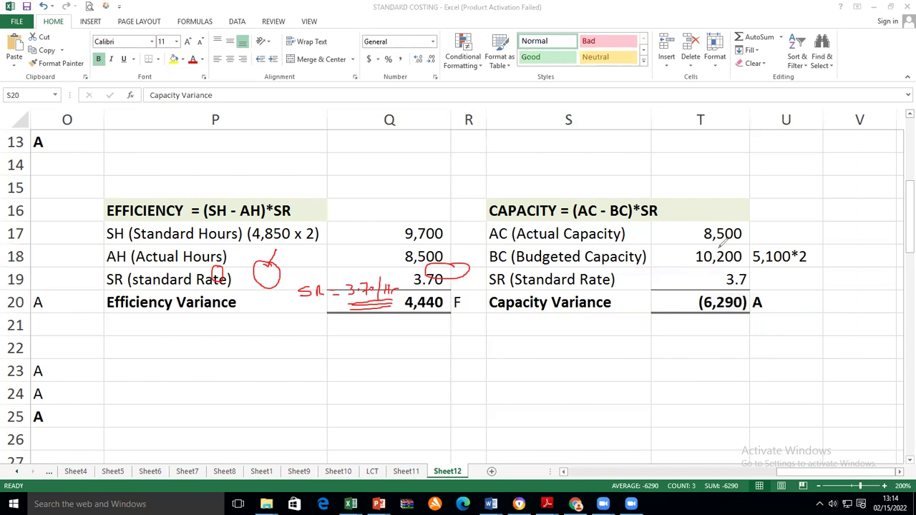
mouse_move(724, 250)
left_mouse_down()
mouse_move(700, 252)
mouse_move(710, 266)
mouse_move(746, 256)
left_mouse_up()
mouse_move(733, 225)
left_mouse_down()
mouse_move(716, 224)
mouse_move(709, 241)
mouse_move(747, 230)
mouse_move(750, 220)
mouse_move(723, 217)
mouse_move(704, 230)
mouse_move(737, 241)
mouse_move(758, 223)
left_mouse_up()
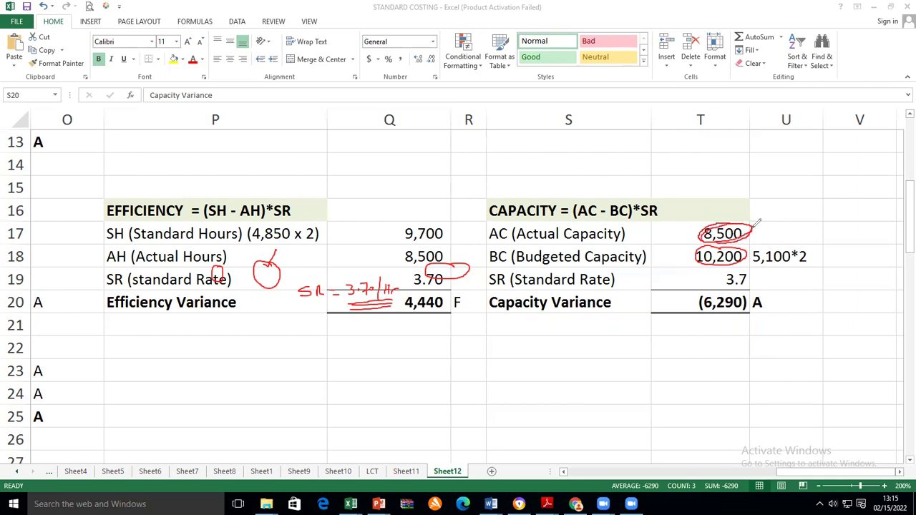
mouse_move(759, 286)
left_mouse_down()
mouse_move(772, 315)
mouse_move(764, 295)
left_mouse_up()
mouse_move(748, 269)
left_mouse_down()
mouse_move(722, 286)
mouse_move(751, 273)
left_mouse_up()
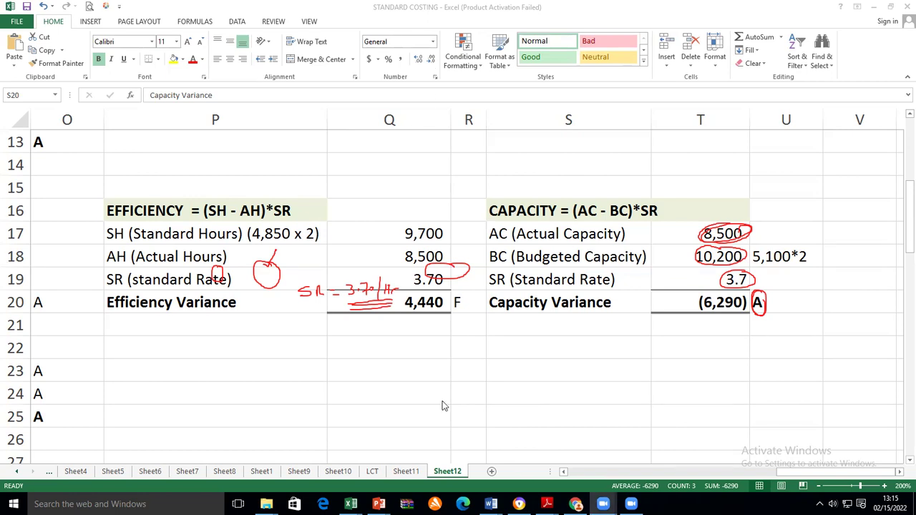
Step: Compare the fixed overhead efficiency and capacity variances with the volume variance, and review the variable overhead working
left_click(565, 473)
left_click(565, 473)
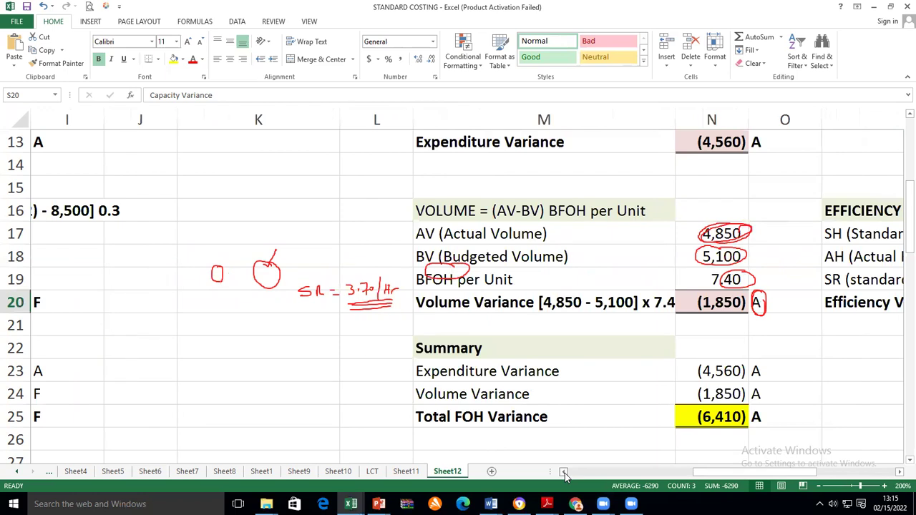
left_click(900, 473)
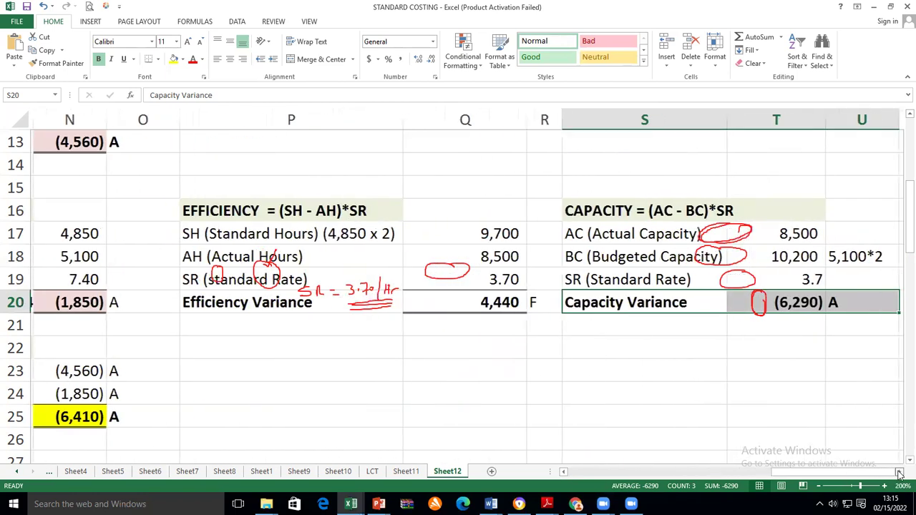
left_click(504, 303)
left_click(800, 308)
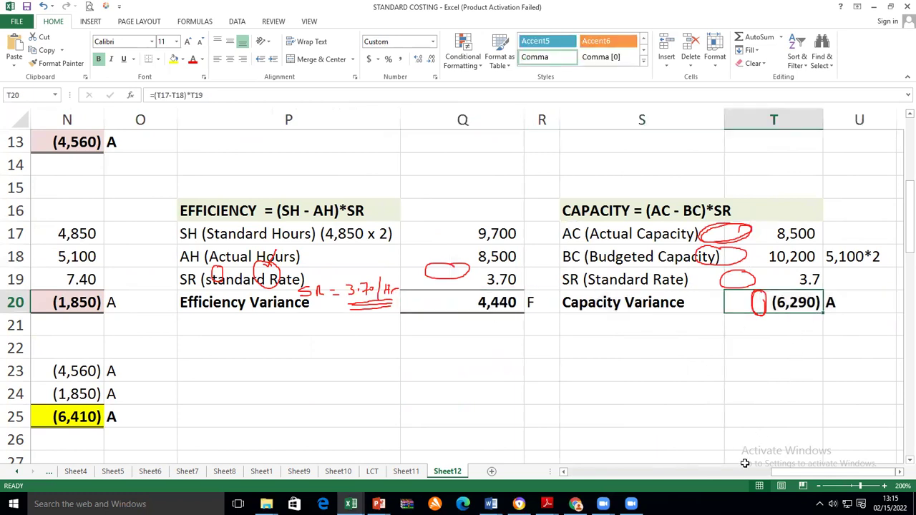
left_click(563, 471)
left_click(563, 471)
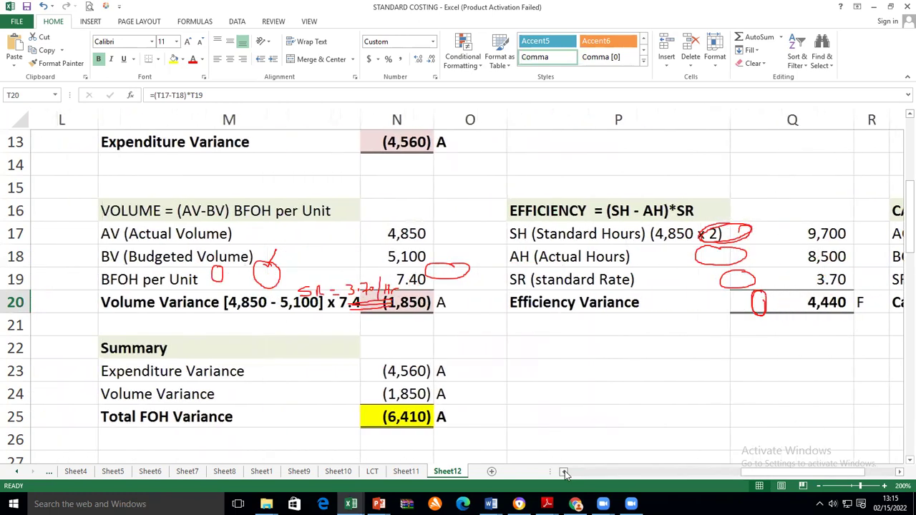
left_click(410, 300)
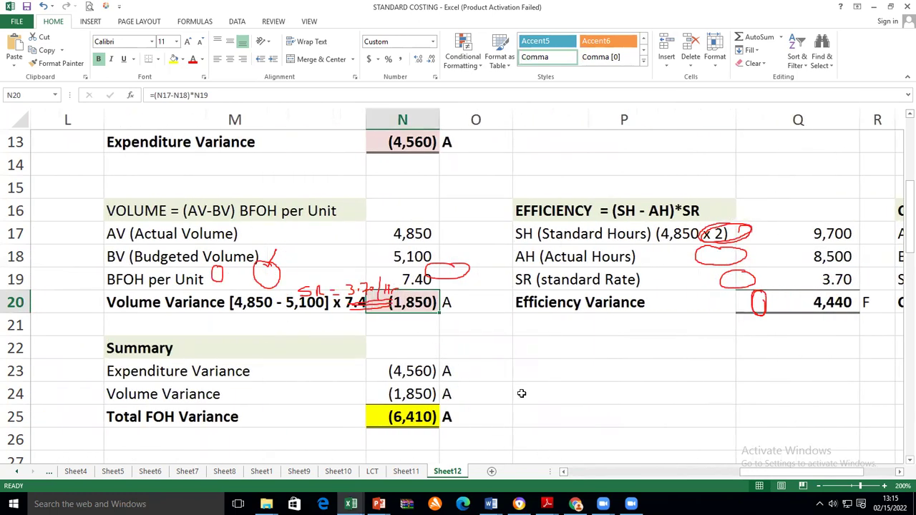
left_click(563, 471)
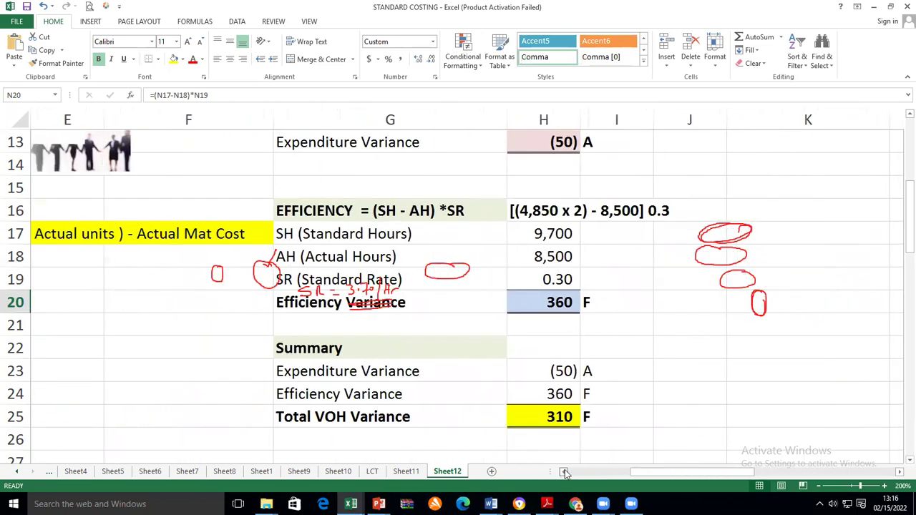
left_click(565, 472)
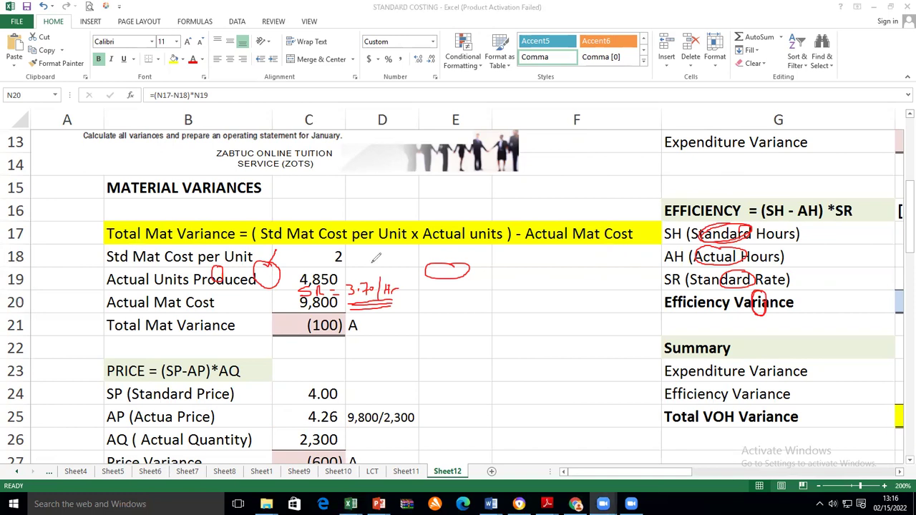
Step: Clear the drawn annotations and make the material PRICE formula heading in B23 bold
key("e")
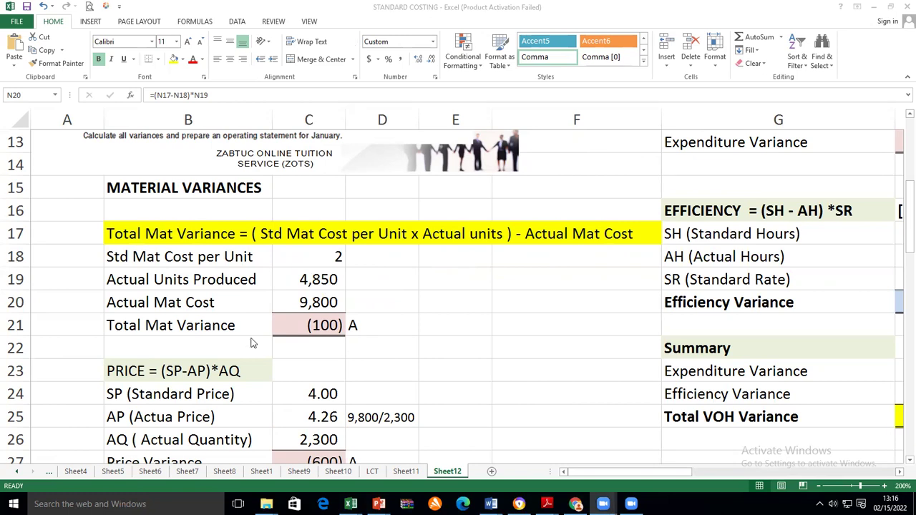
left_click(126, 370)
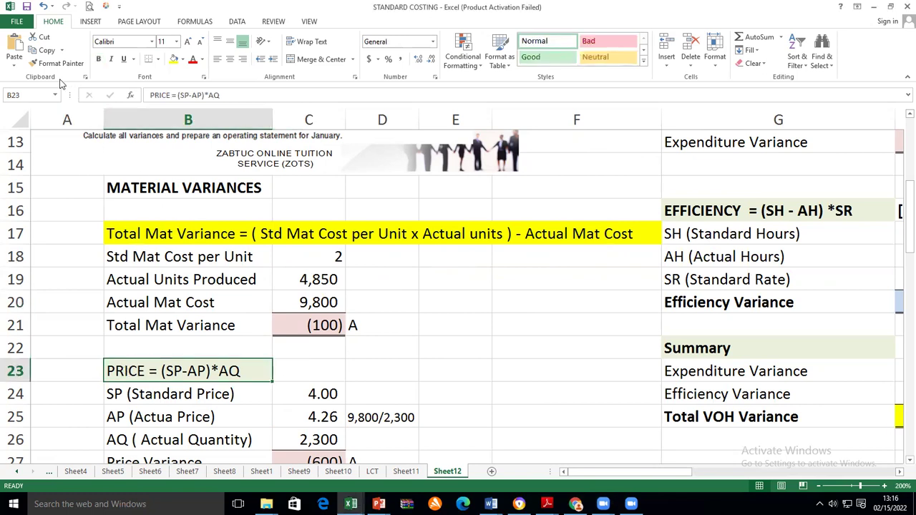
left_click(100, 61)
Step: Make the SALES VARIANCES heading in G28 bold
scroll(461, 410, "down", 2)
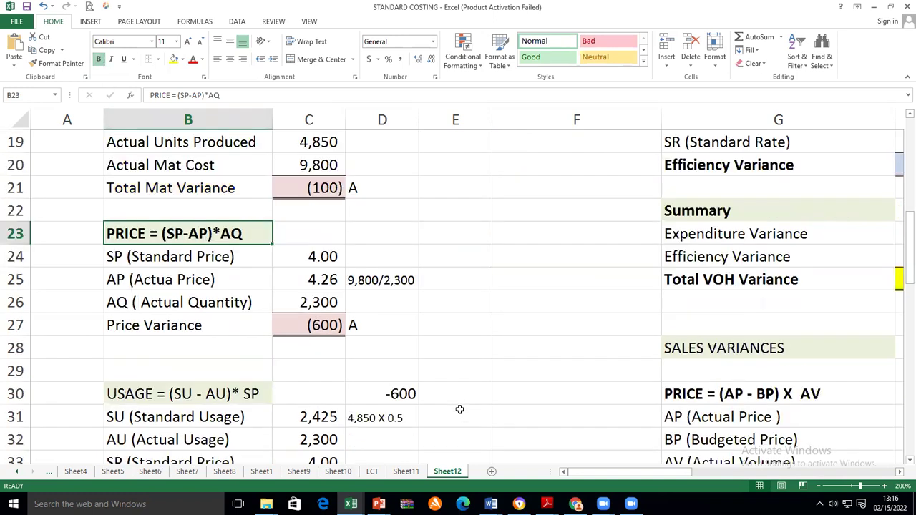
scroll(462, 405, "down", 1)
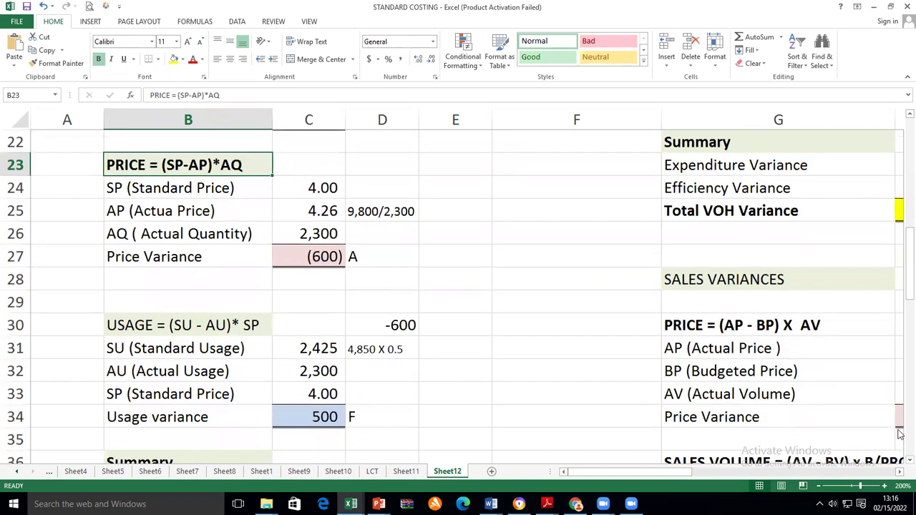
left_click(899, 471)
left_click(899, 472)
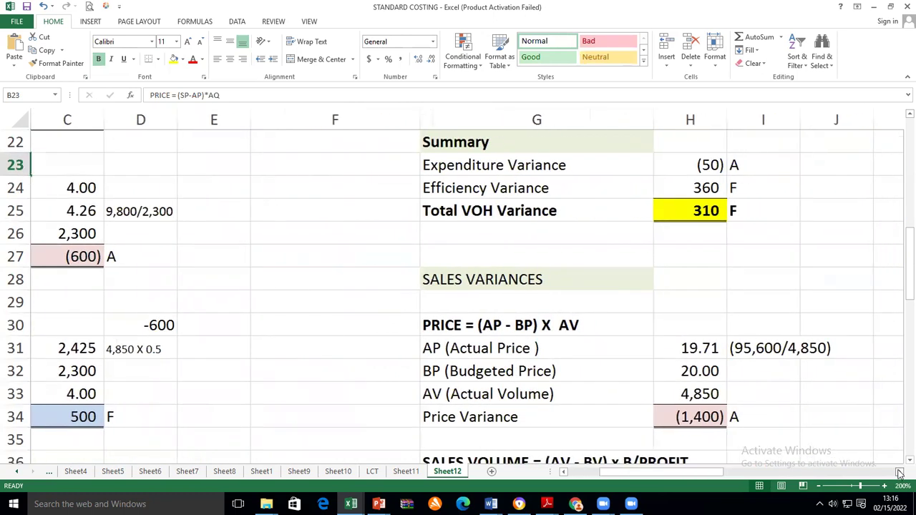
left_click(899, 472)
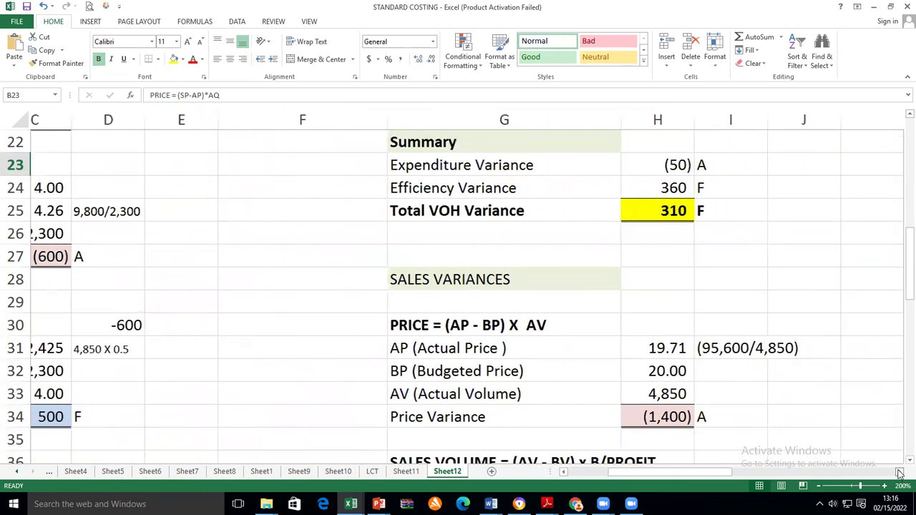
left_click(400, 280)
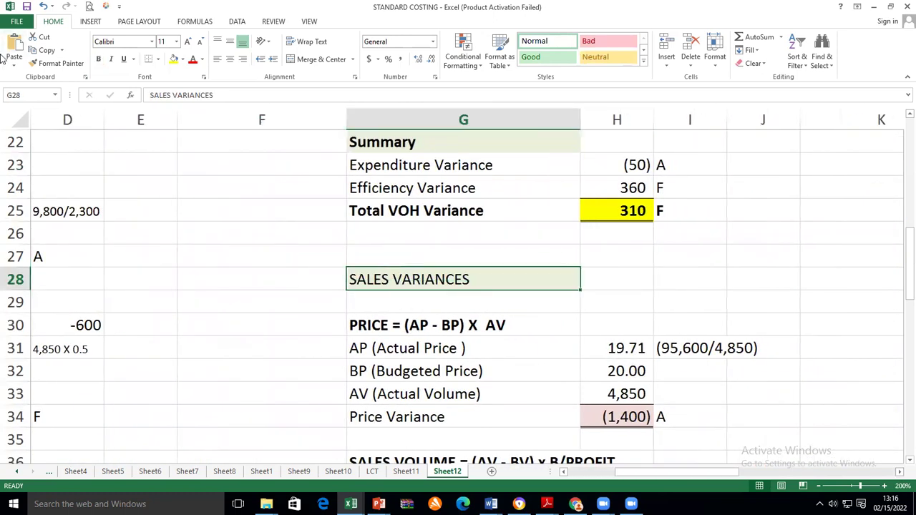
left_click(98, 58)
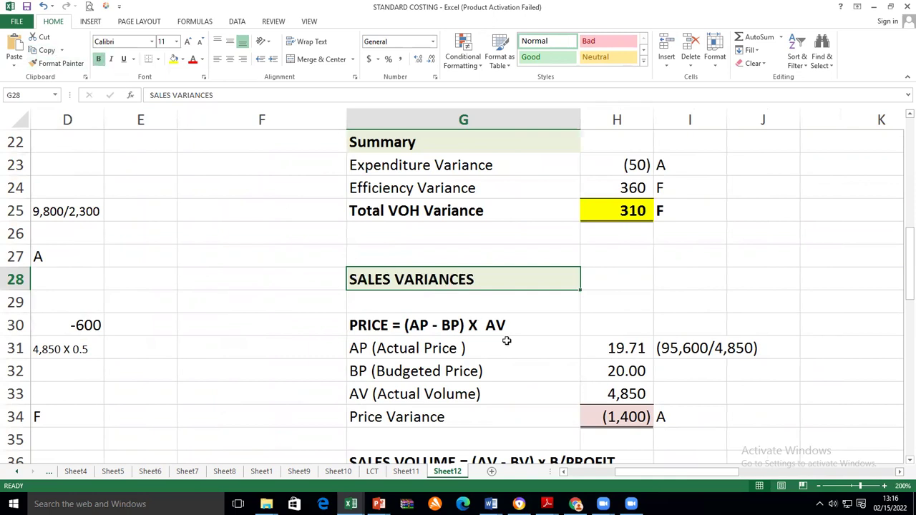
Step: Go over the sales PRICE formula in G30 and the SALES VOLUME formula in G36
left_click(475, 328)
scroll(510, 375, "down", 2)
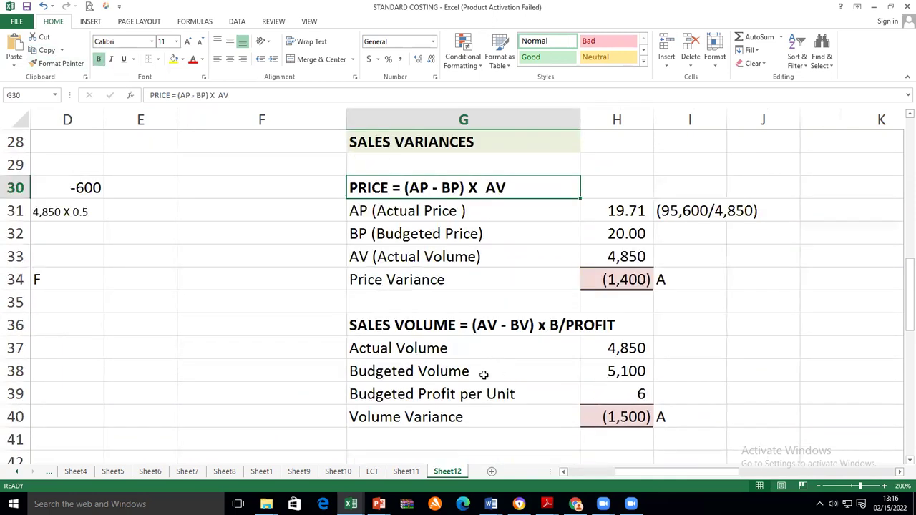
left_click(425, 327)
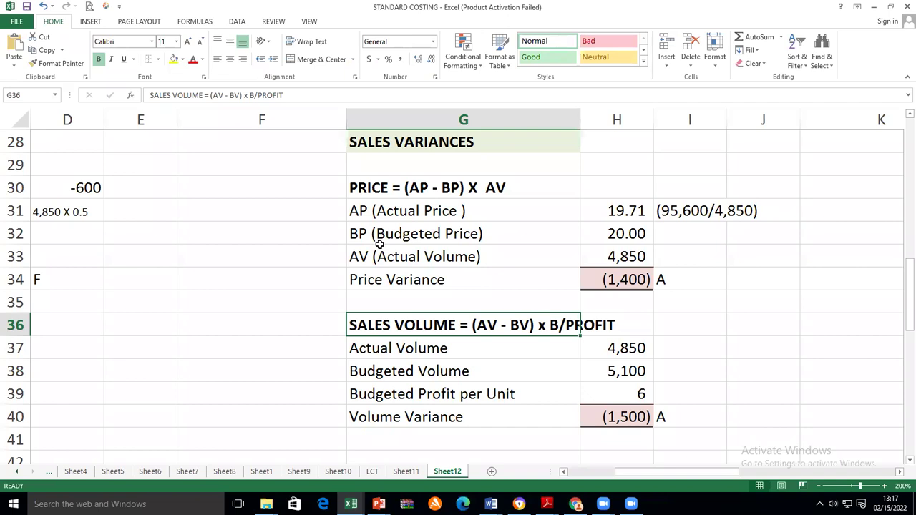
Step: On the practice question, circle the 20.00 selling price, 4,850 units and $95,600, link the last two with an arrow, and clear the annotations
left_click(565, 473)
left_click(566, 473)
left_click(566, 472)
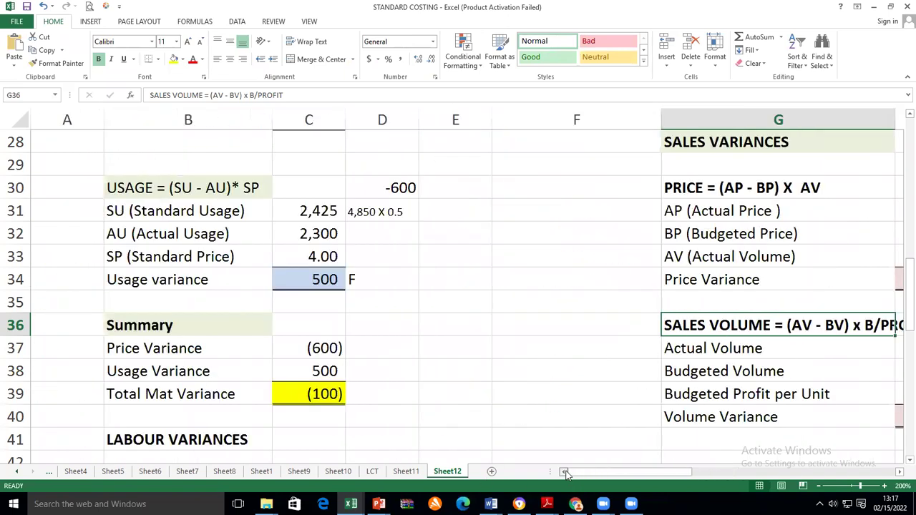
scroll(506, 366, "up", 9)
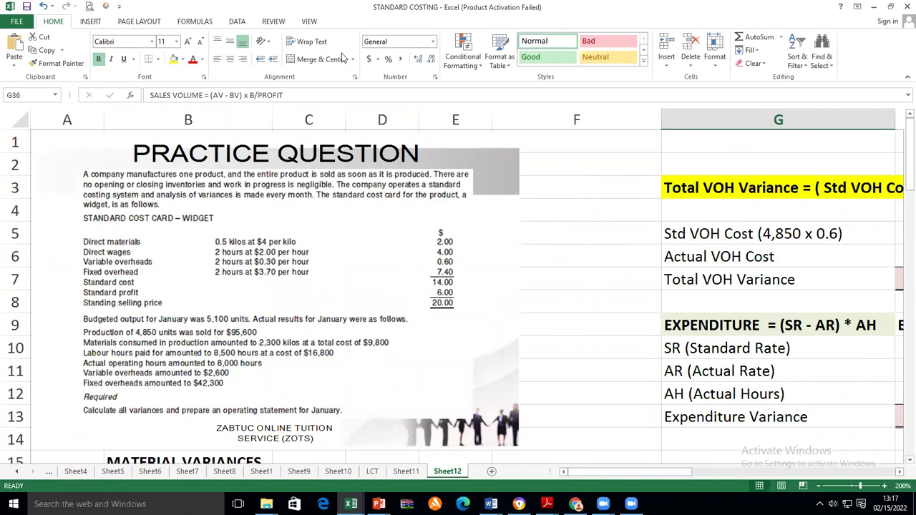
key("ctrl+2")
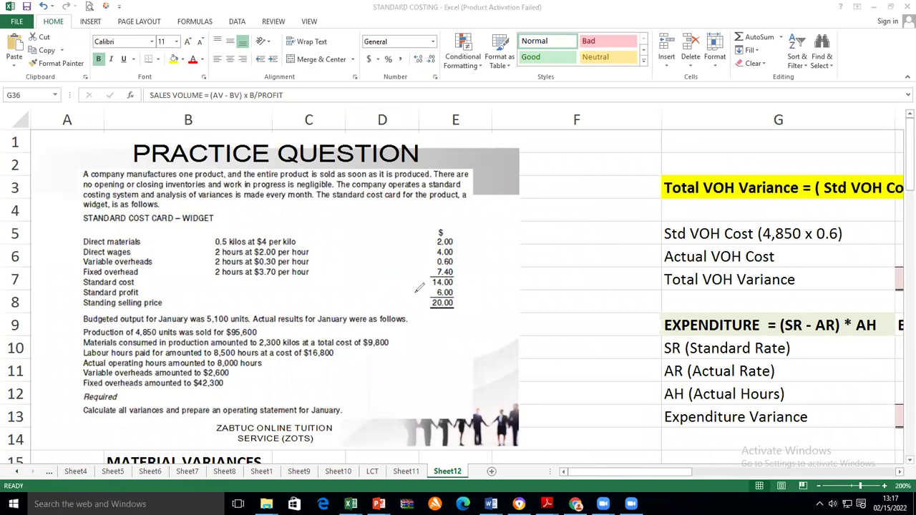
mouse_move(438, 289)
left_mouse_down()
mouse_move(429, 302)
mouse_move(452, 307)
mouse_move(458, 291)
mouse_move(438, 291)
left_mouse_up()
left_click_drag(245, 319, 256, 322)
mouse_move(153, 318)
left_mouse_down()
mouse_move(136, 325)
mouse_move(151, 340)
mouse_move(159, 327)
mouse_move(152, 320)
left_mouse_up()
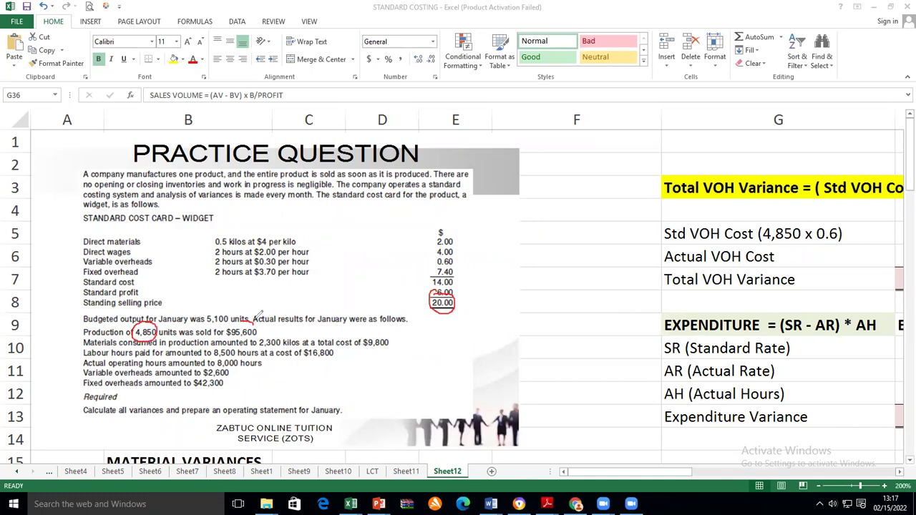
mouse_move(259, 319)
left_mouse_down()
mouse_move(229, 319)
mouse_move(223, 337)
mouse_move(264, 334)
mouse_move(264, 315)
mouse_move(230, 323)
mouse_move(226, 304)
mouse_move(175, 307)
mouse_move(153, 325)
left_mouse_up()
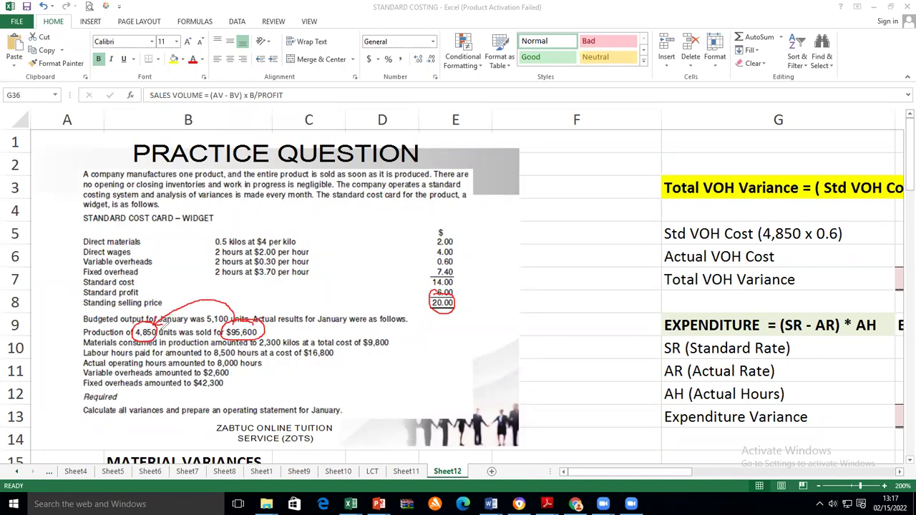
mouse_move(269, 315)
left_mouse_down()
mouse_move(272, 327)
mouse_move(286, 295)
left_mouse_up()
key("e")
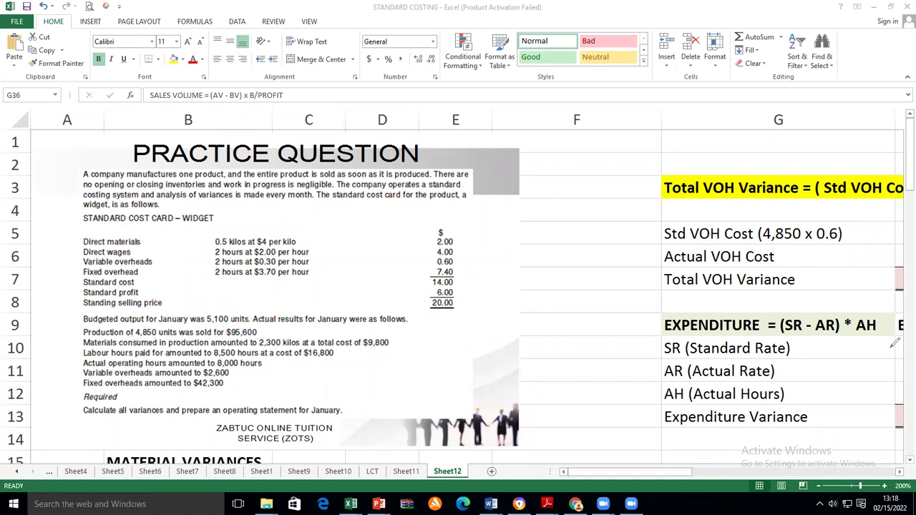
Step: Extend the sales Price Variance label in G34 with the working "[95,600/4,850 - 20"
left_click_drag(899, 475, 900, 475)
left_click(900, 474)
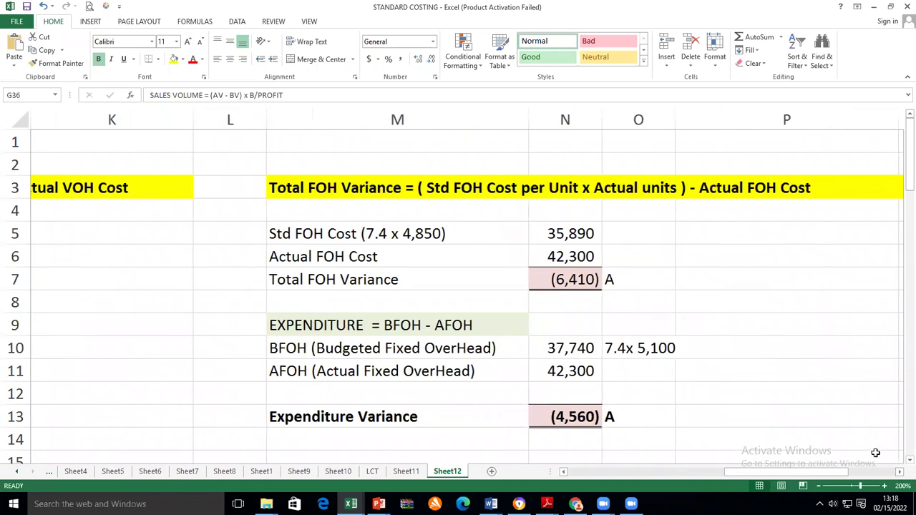
scroll(859, 438, "down", 4)
scroll(859, 438, "down", 3)
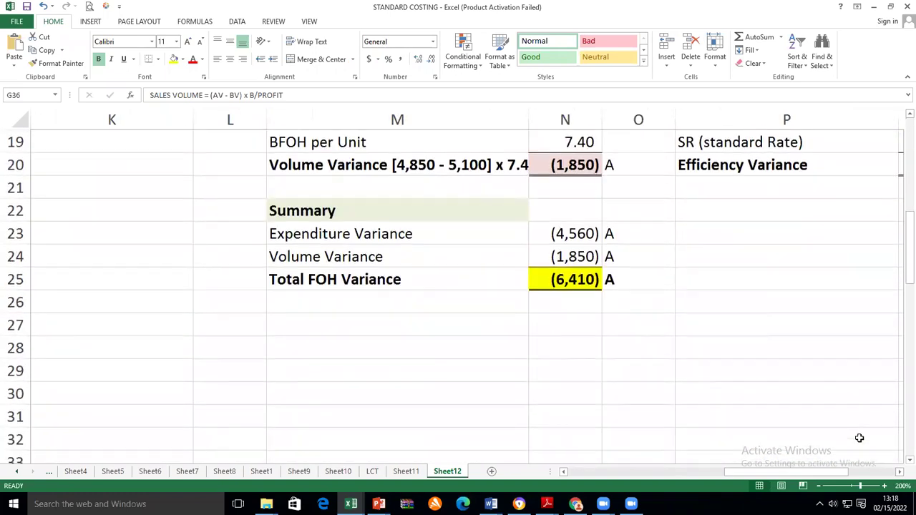
left_click_drag(563, 473, 563, 473)
scroll(563, 441, "down", 2)
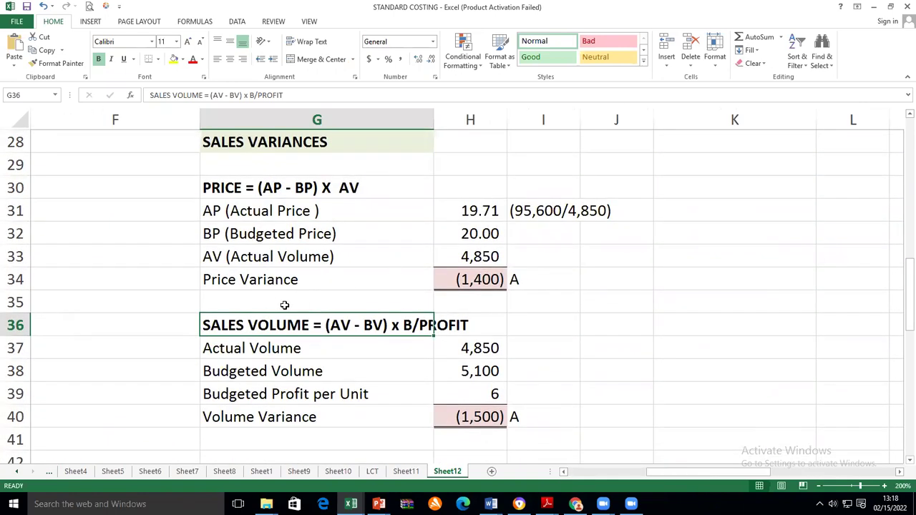
left_click(253, 282)
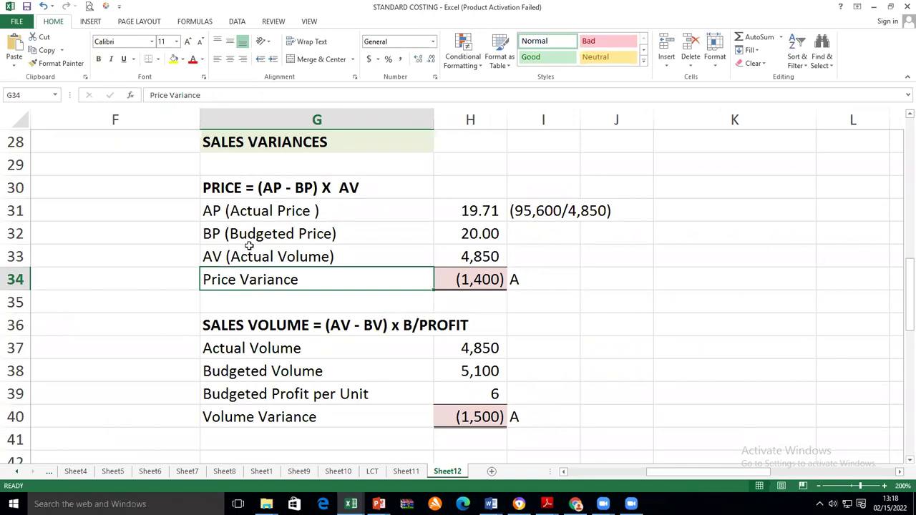
left_click(218, 96)
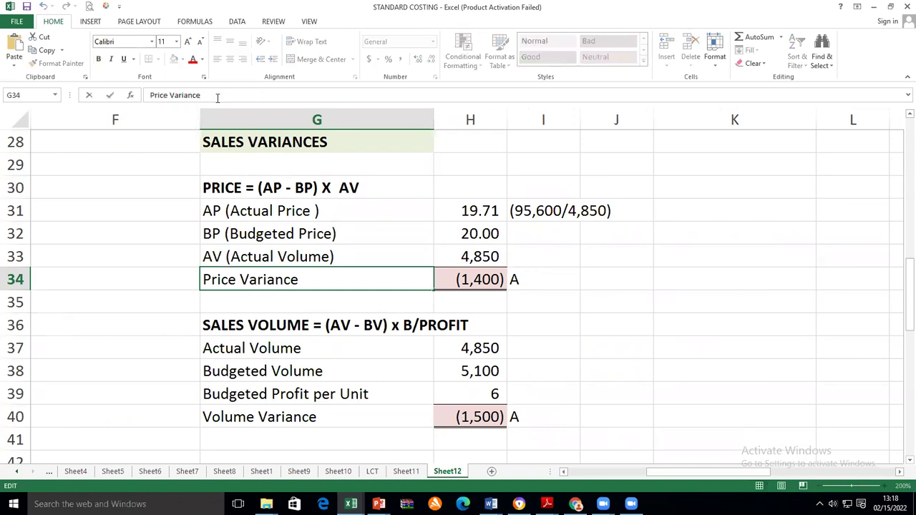
type("[")
type("95,6")
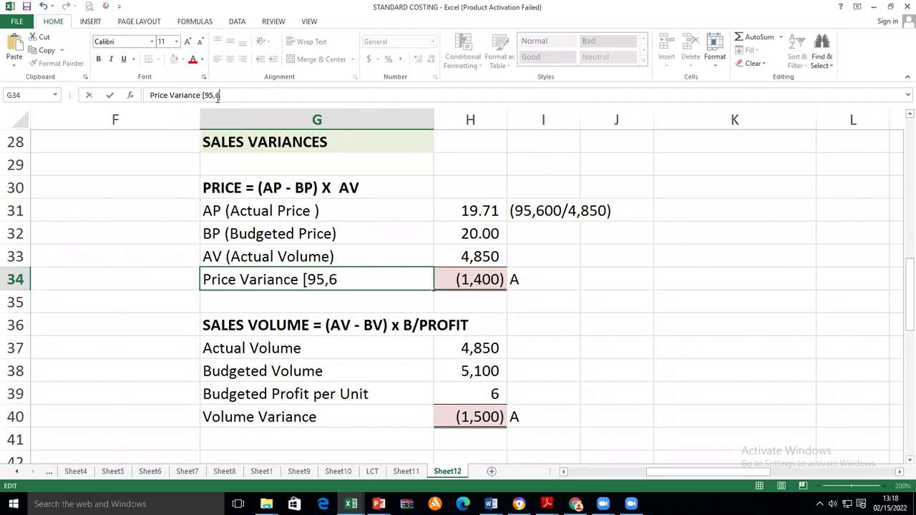
type("00/4,85")
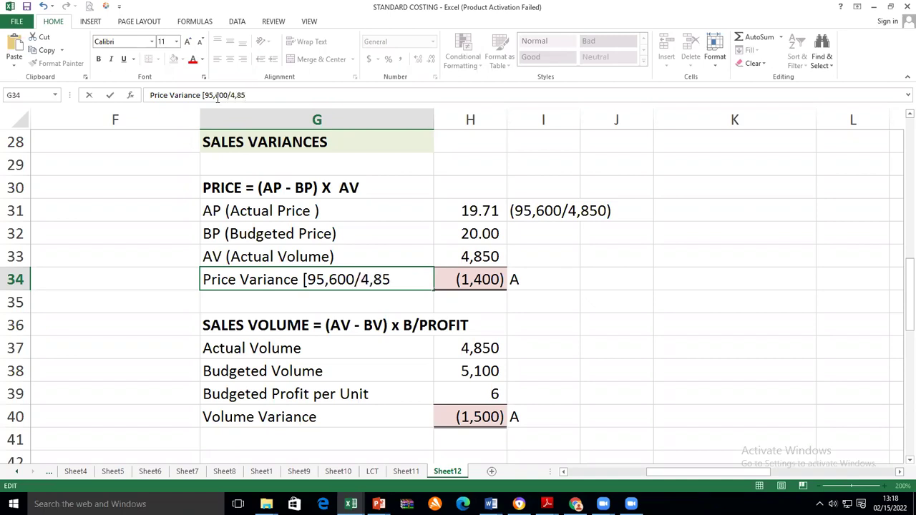
type("0")
type("- 20")
Step: Complete the G34 working so it reads "Price Variance [(95,600/4,850) - 20] x 4,850" and widen column G to fit it
left_click(310, 280)
type("(")
left_click(405, 280)
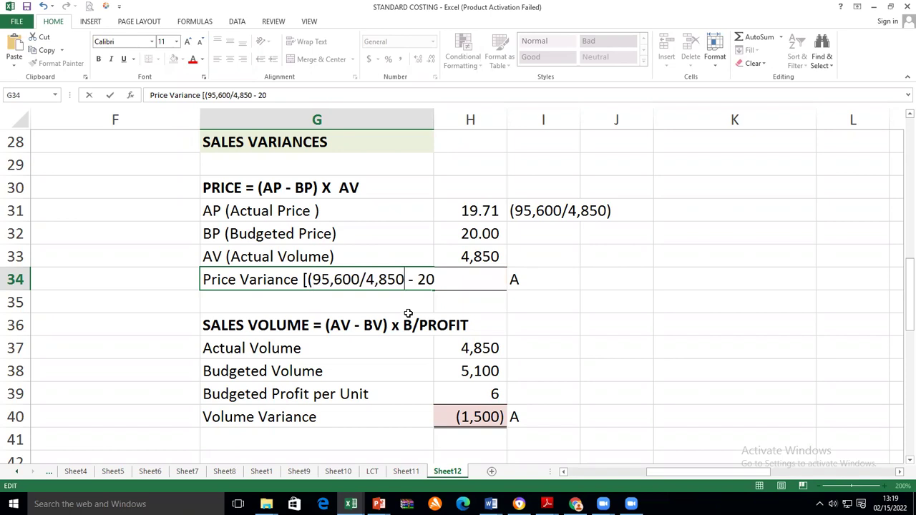
type(") - 20")
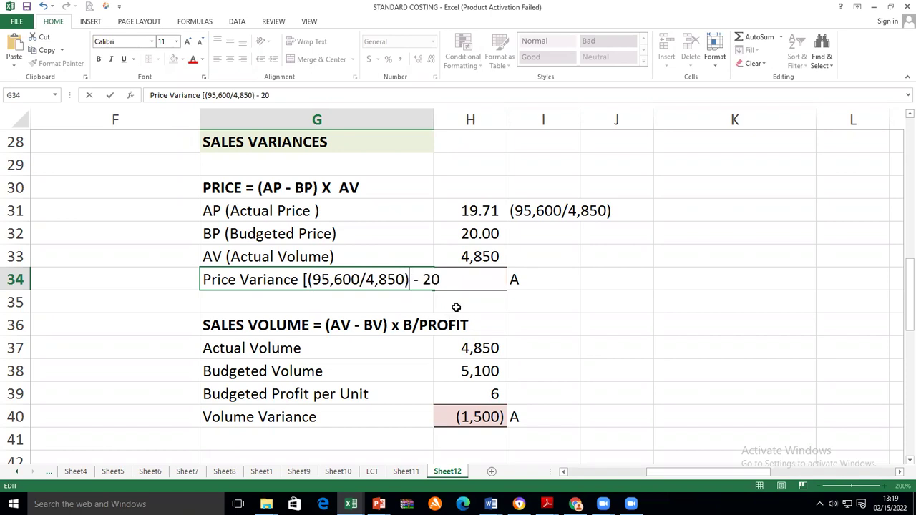
type("] x 4,850")
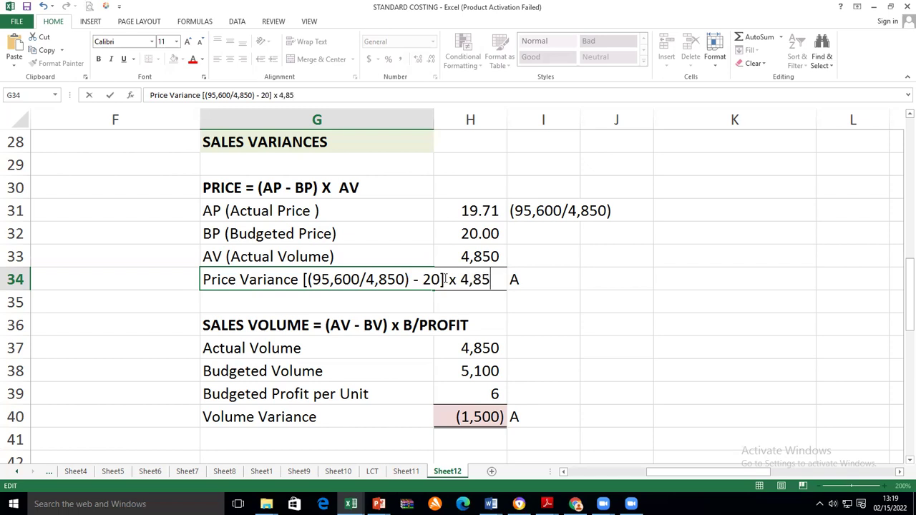
left_click(582, 345)
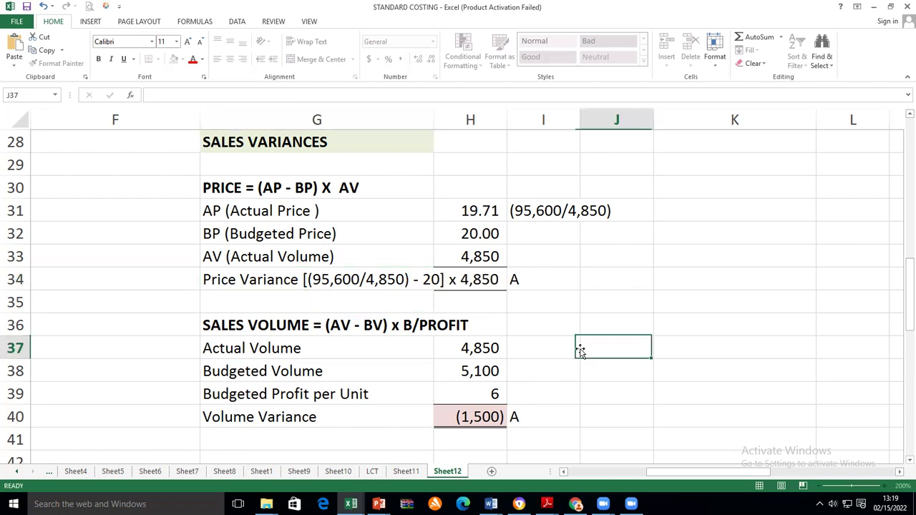
left_click_drag(432, 118, 523, 132)
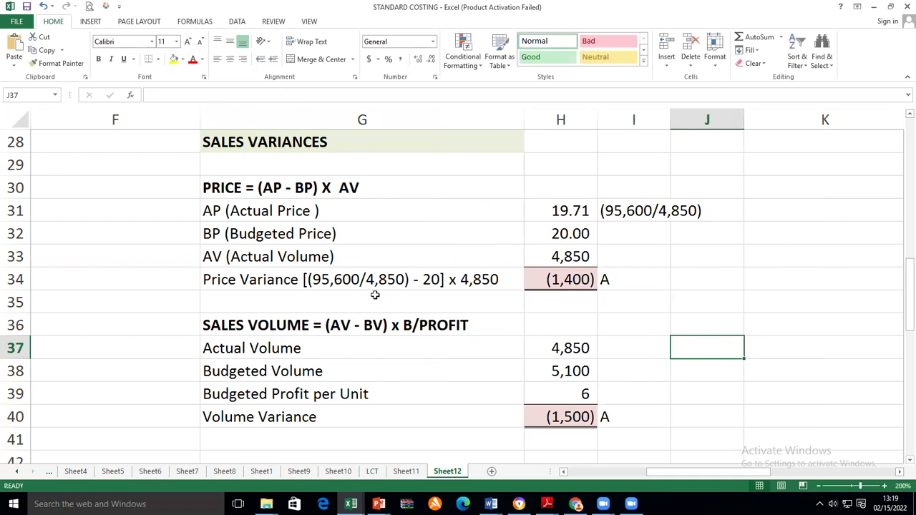
Step: Make the sales Price Variance row bold across G34:I34
left_click(224, 280)
left_click_drag(443, 283, 613, 284)
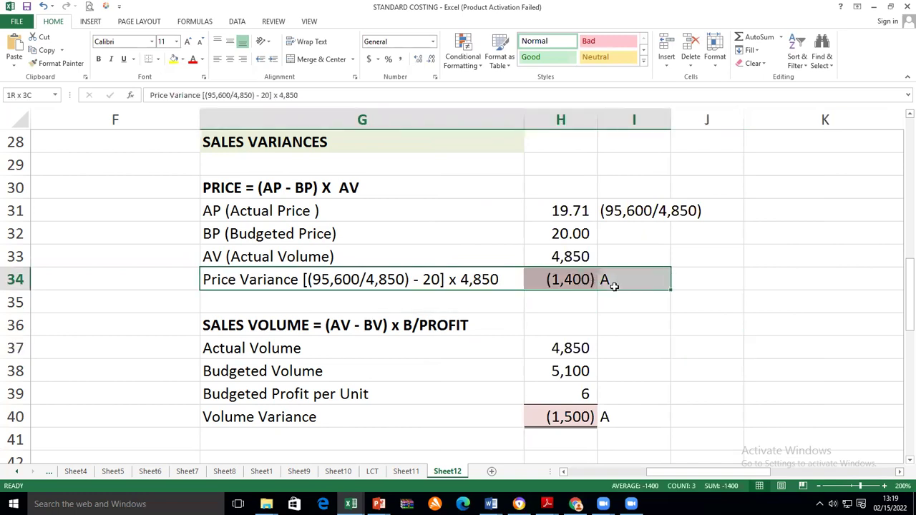
left_click(98, 58)
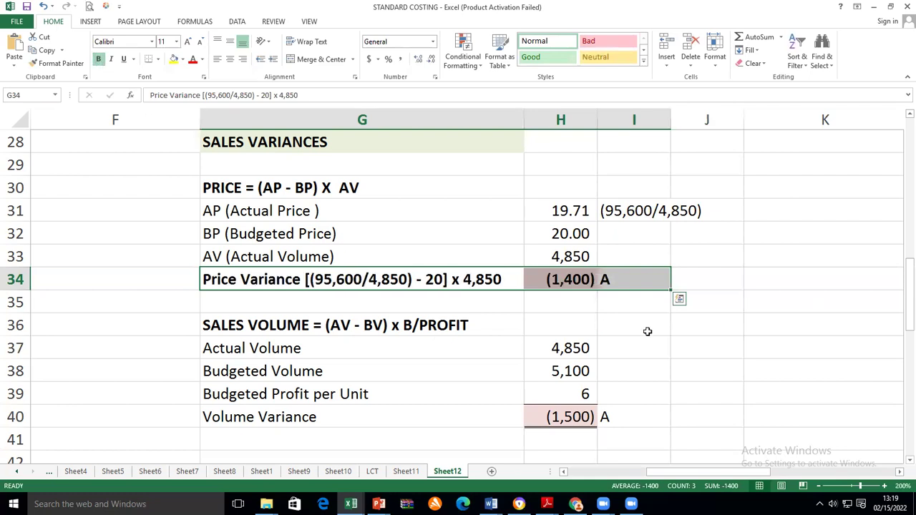
left_click(647, 331)
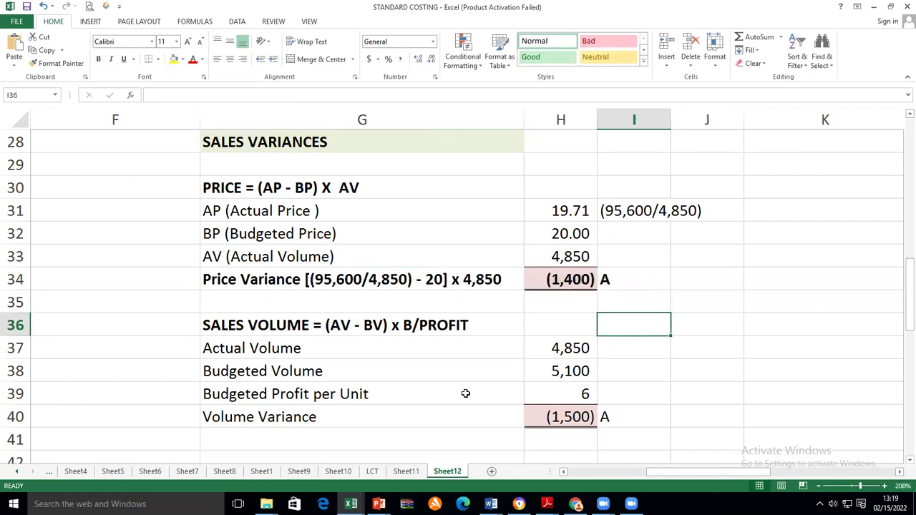
Step: Make the sales Volume Variance row bold across G40:I40
scroll(465, 393, "down", 1)
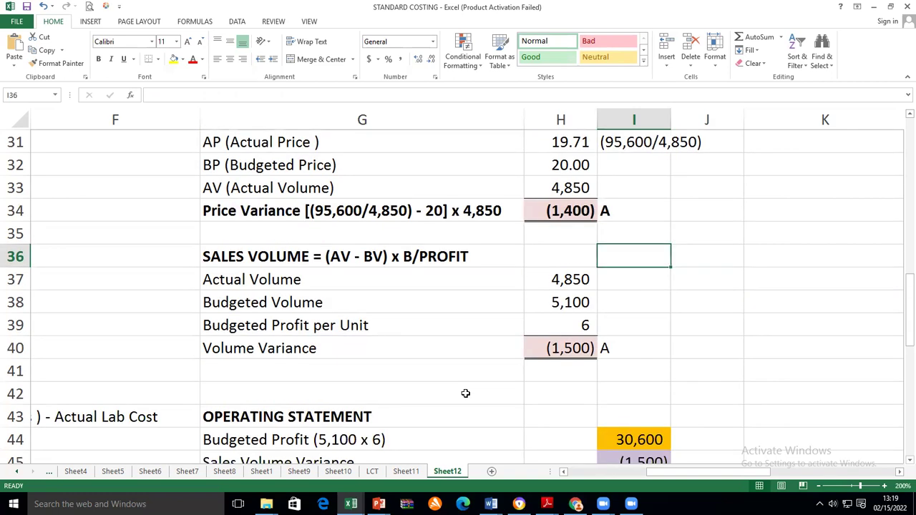
left_click_drag(285, 348, 605, 351)
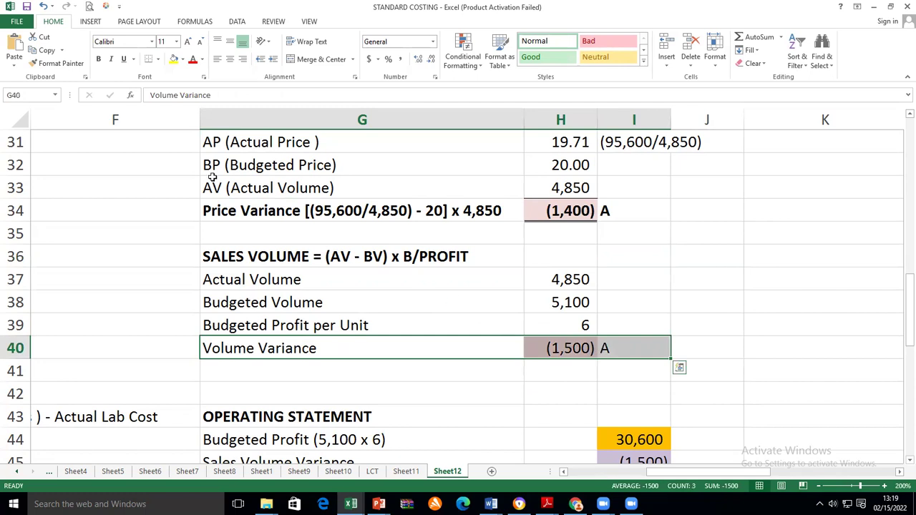
left_click(98, 59)
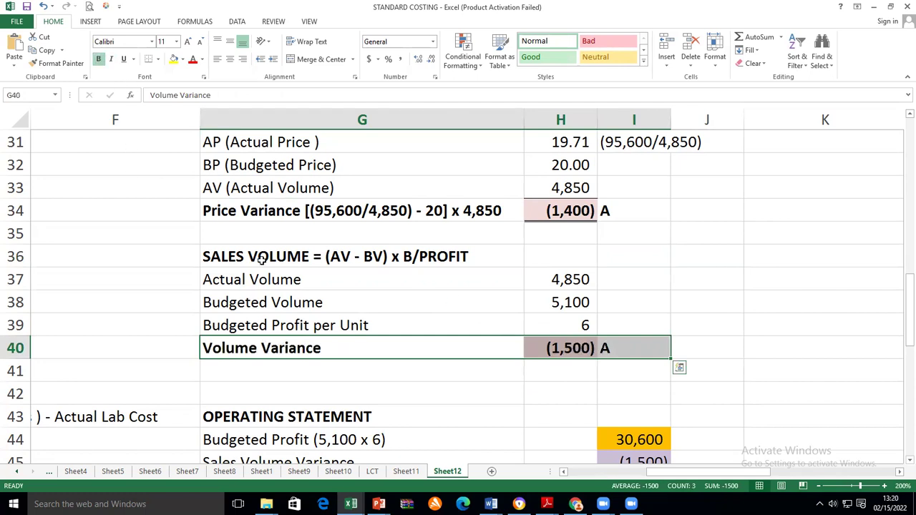
left_click(360, 377)
Step: Go over the actual volume, budgeted volume and budgeted profit per unit in H37:H39 that feed the sales volume variance
left_click(320, 346)
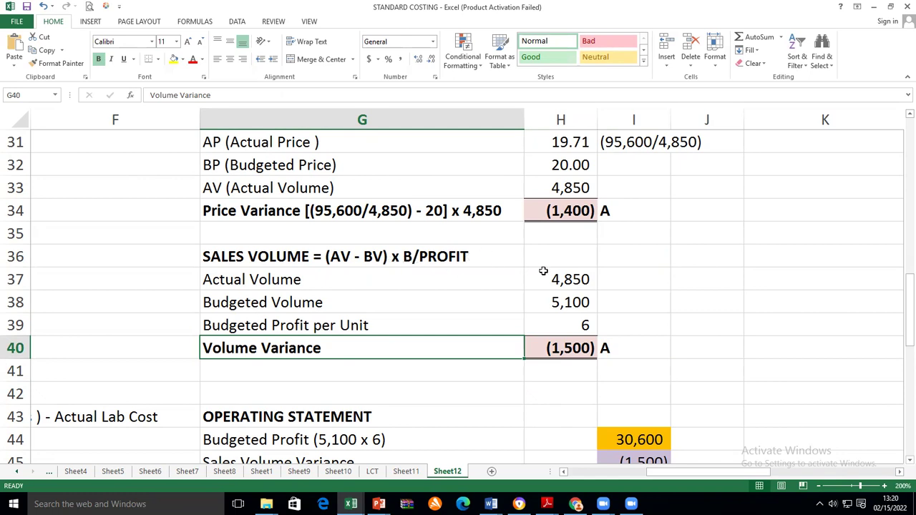
left_click(568, 279)
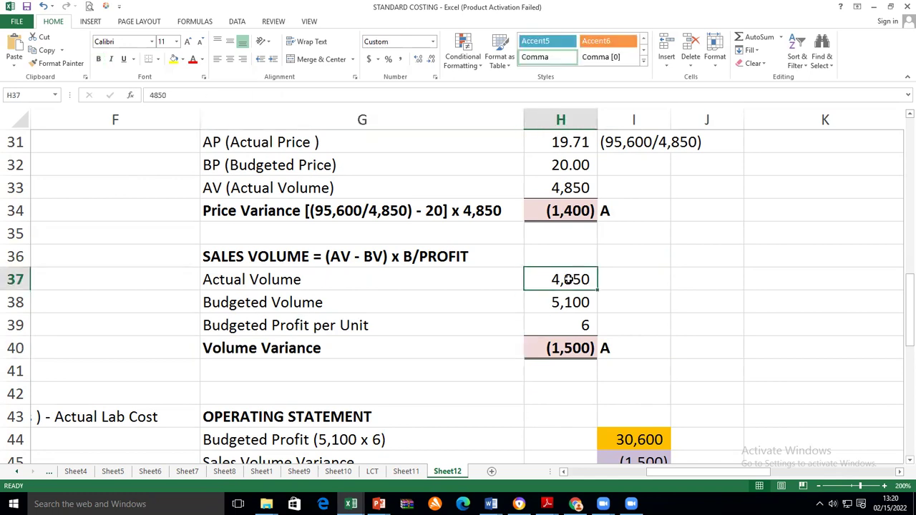
left_click(556, 306)
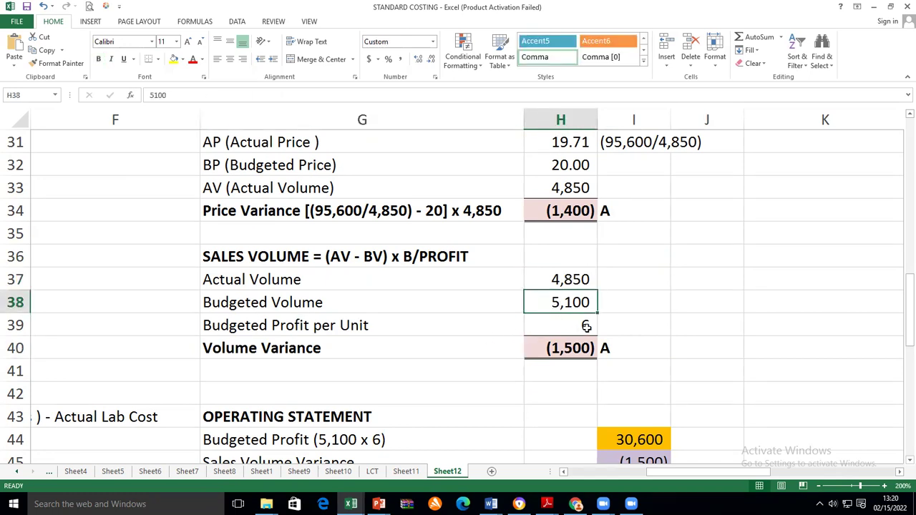
left_click(585, 326)
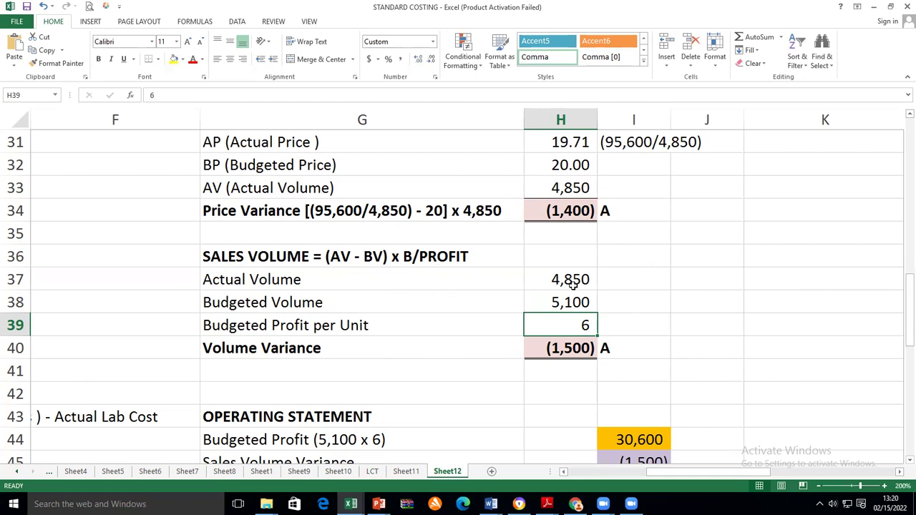
scroll(391, 245, "up", 1)
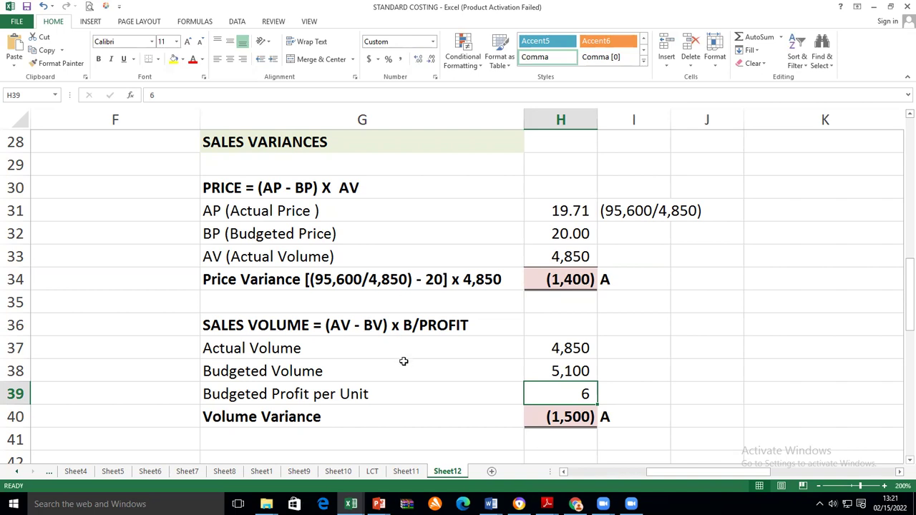
Step: In the operating statement, circle 5,100 and 6, tick the budgeted profit and sales variances, circle the I44:I47 figures, and clear the annotations
scroll(403, 361, "down", 2)
scroll(404, 361, "down", 1)
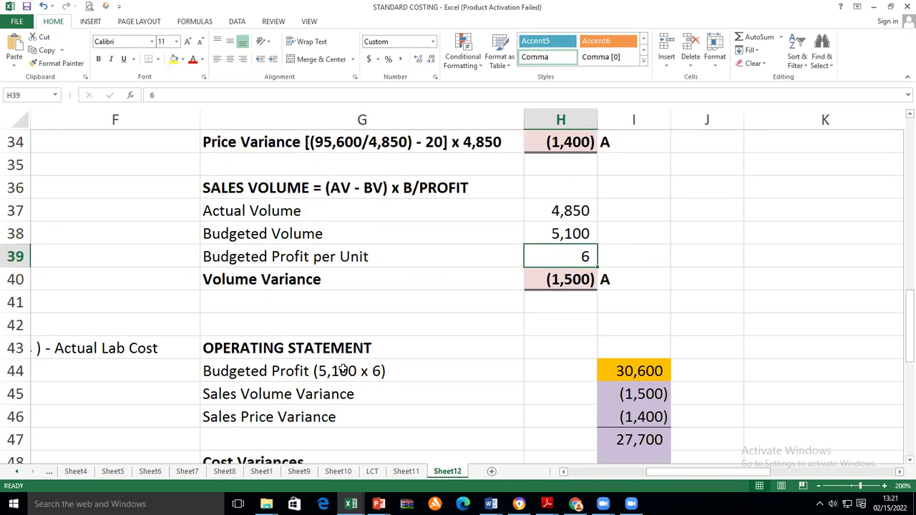
scroll(342, 370, "down", 2)
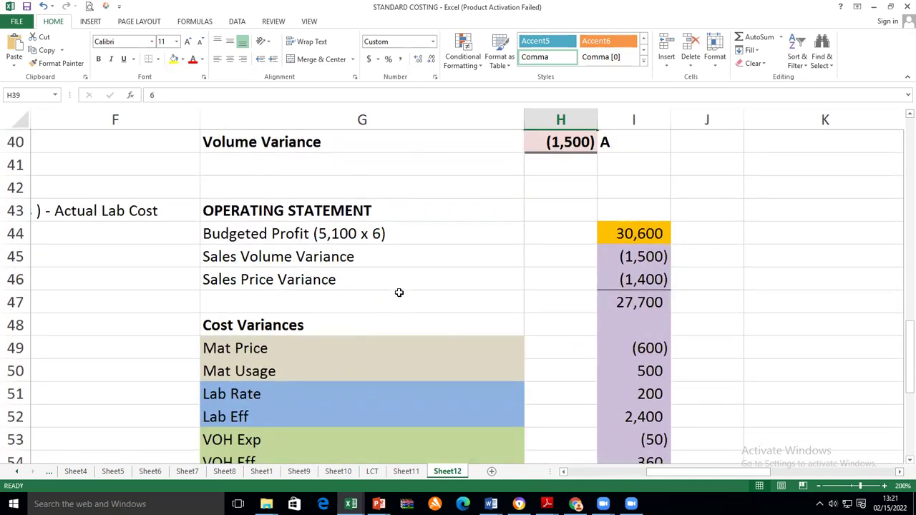
scroll(398, 292, "up", 3)
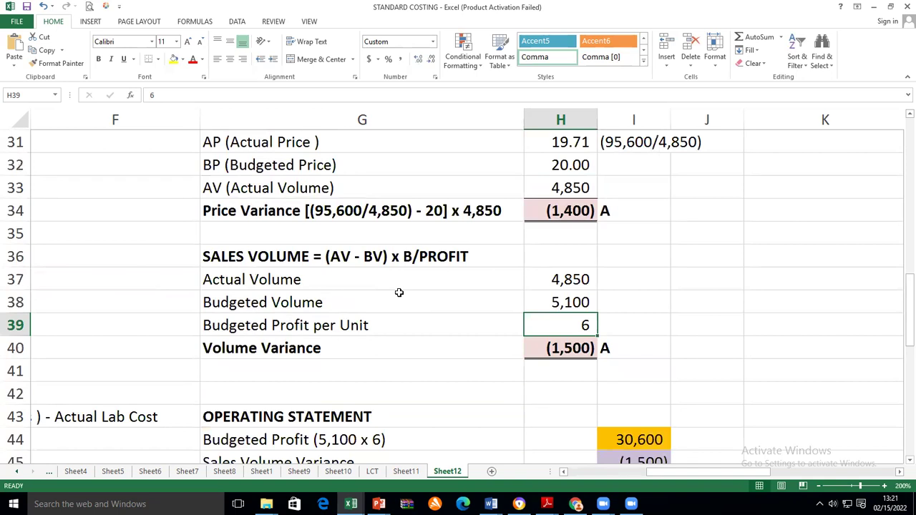
scroll(399, 292, "down", 1)
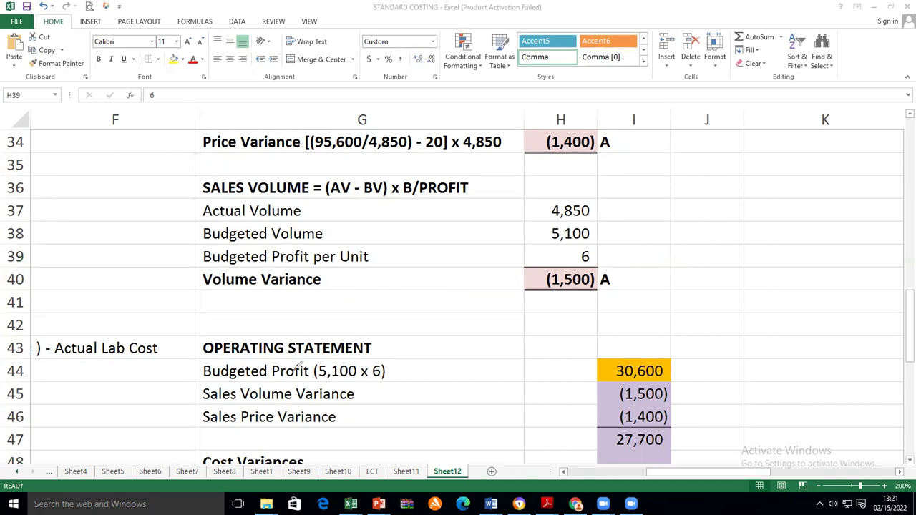
mouse_move(331, 360)
left_mouse_down()
mouse_move(319, 369)
mouse_move(331, 377)
mouse_move(357, 375)
mouse_move(354, 362)
mouse_move(334, 355)
mouse_move(385, 372)
mouse_move(388, 362)
mouse_move(375, 352)
left_mouse_up()
mouse_move(663, 366)
left_mouse_down()
mouse_move(671, 368)
mouse_move(686, 341)
left_mouse_up()
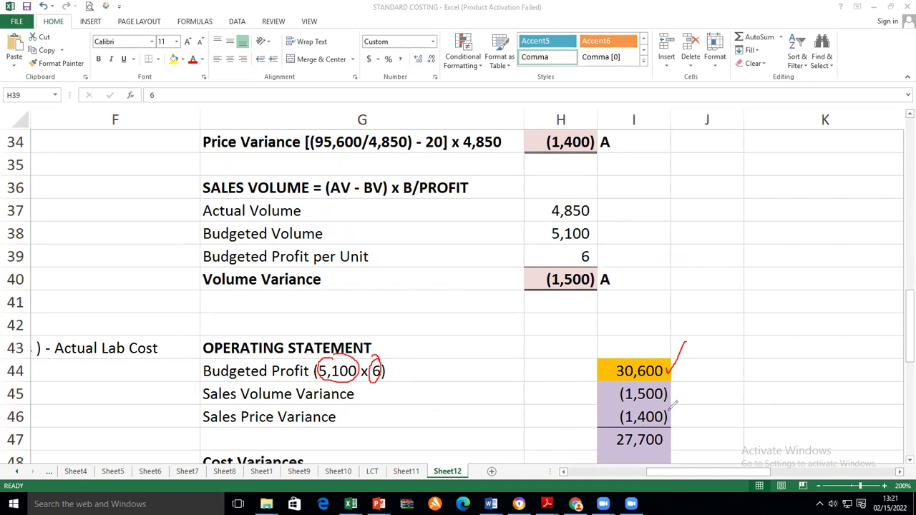
left_click_drag(670, 392, 682, 377)
mouse_move(670, 409)
left_mouse_down()
mouse_move(674, 418)
mouse_move(685, 401)
left_mouse_up()
mouse_move(663, 342)
left_mouse_down()
mouse_move(585, 428)
mouse_move(645, 448)
mouse_move(701, 360)
mouse_move(664, 348)
left_mouse_up()
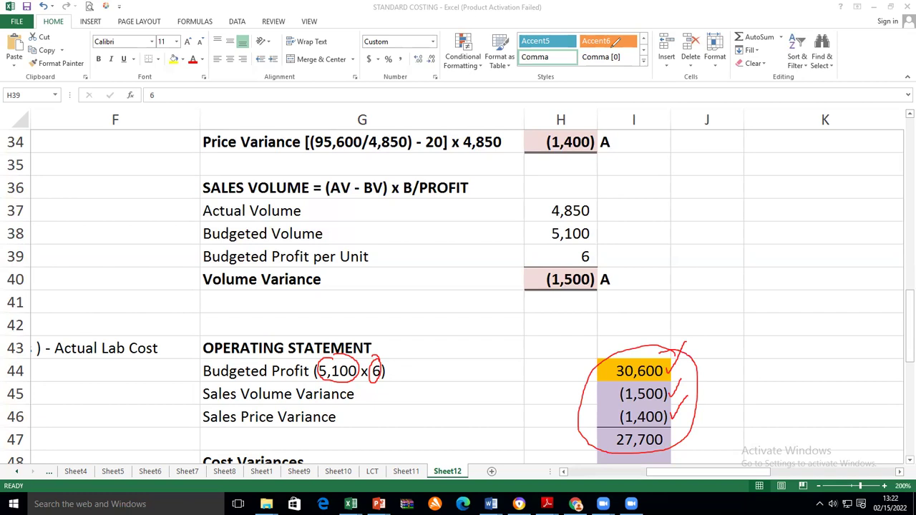
key("e")
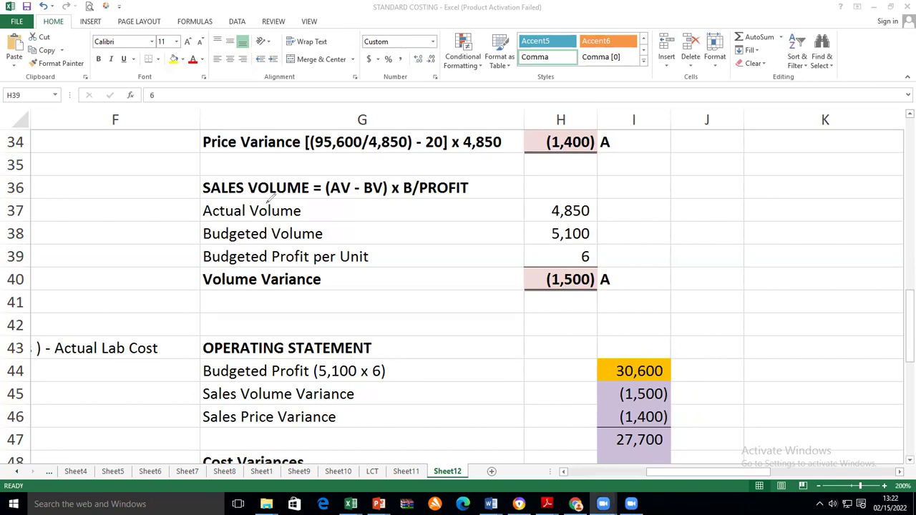
Step: Tick every cost variance label, mark (600) with a circled A and 500 with a circled F, and outline the figures from 27,700 to (6,290)
scroll(286, 240, "down", 3)
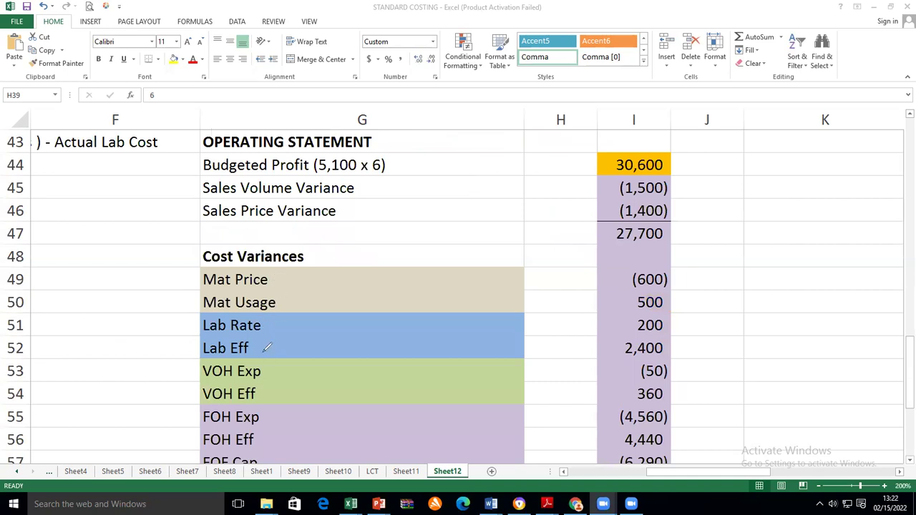
scroll(276, 331, "down", 1)
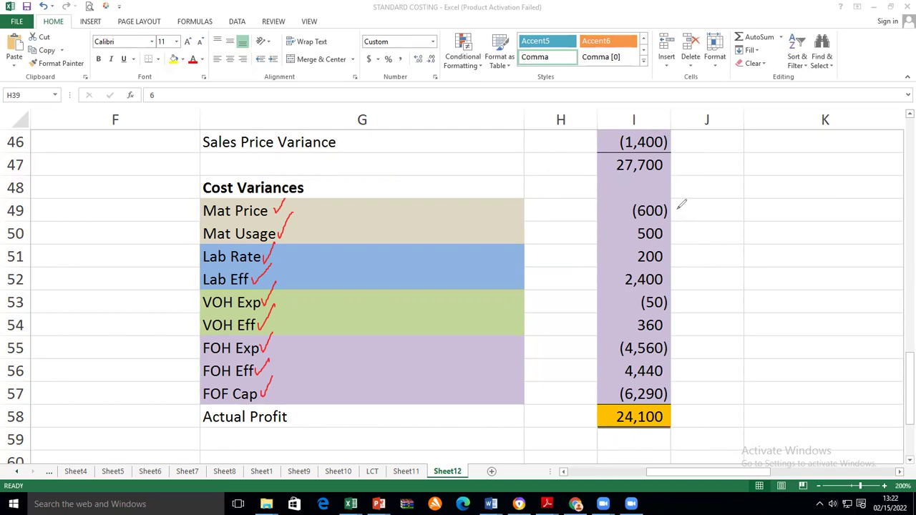
left_click_drag(677, 214, 683, 209)
left_click_drag(677, 227, 677, 242)
mouse_move(683, 199)
left_mouse_down()
mouse_move(677, 218)
mouse_move(687, 202)
left_mouse_up()
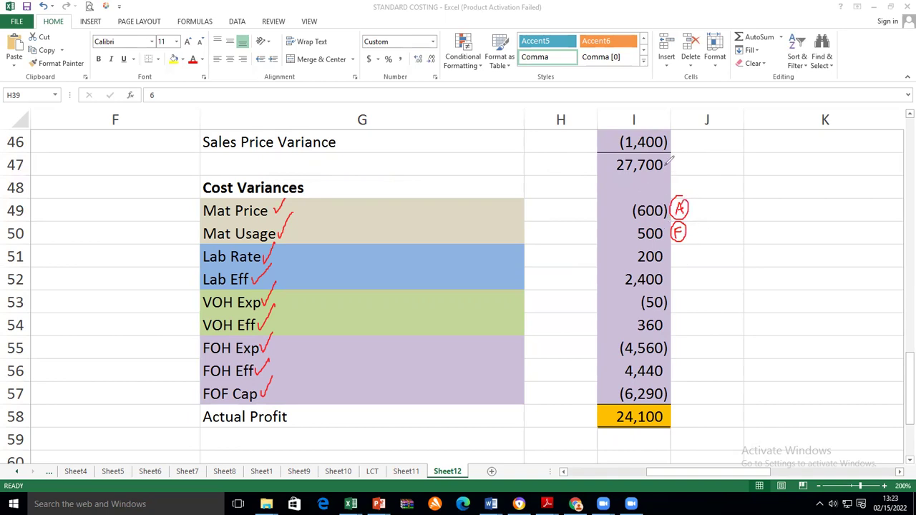
mouse_move(667, 158)
left_mouse_down()
mouse_move(627, 147)
mouse_move(619, 183)
mouse_move(609, 317)
mouse_move(628, 397)
mouse_move(672, 395)
mouse_move(683, 363)
mouse_move(670, 161)
left_mouse_up()
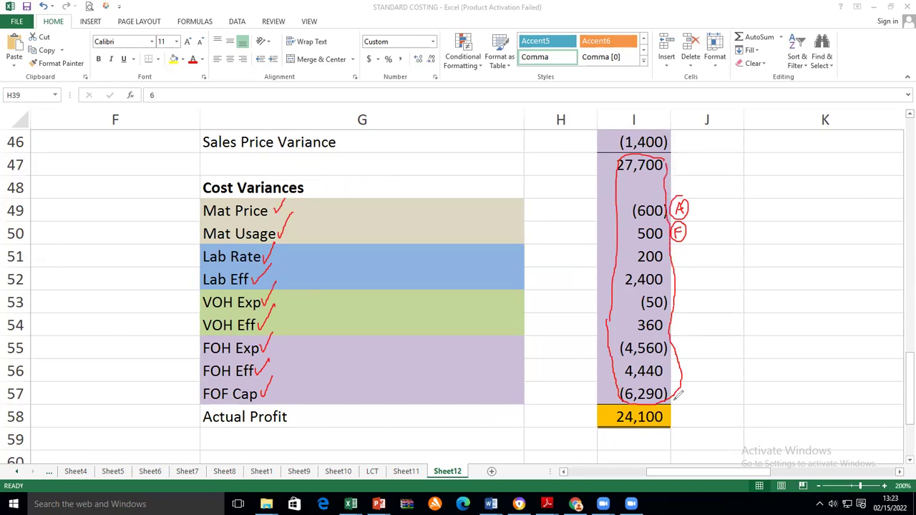
Step: Circle the Actual Profit label, tick and circle its 24,100 figure, and clear all the annotations
mouse_move(675, 405)
left_mouse_down()
mouse_move(679, 418)
mouse_move(689, 394)
left_mouse_up()
mouse_move(223, 407)
left_mouse_down()
mouse_move(204, 427)
mouse_move(272, 427)
mouse_move(258, 399)
mouse_move(230, 405)
left_mouse_up()
mouse_move(666, 403)
left_mouse_down()
mouse_move(641, 395)
mouse_move(611, 428)
mouse_move(665, 430)
mouse_move(673, 409)
mouse_move(616, 395)
mouse_move(625, 429)
mouse_move(671, 424)
left_mouse_up()
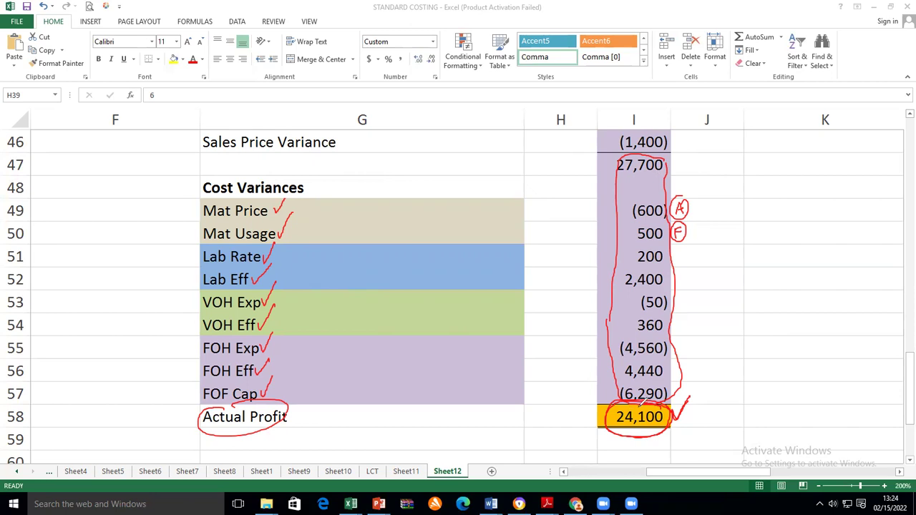
mouse_move(646, 401)
left_mouse_down()
mouse_move(615, 393)
mouse_move(607, 422)
mouse_move(669, 428)
mouse_move(655, 398)
mouse_move(595, 402)
left_mouse_up()
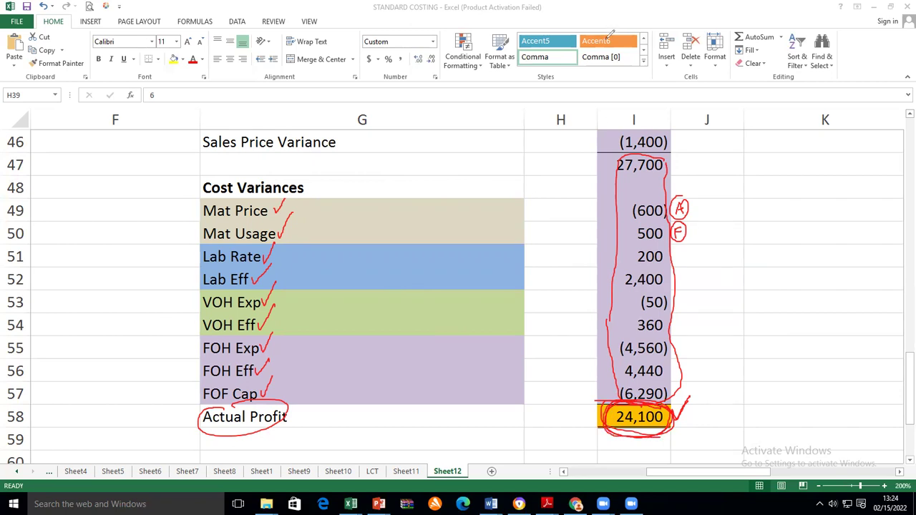
key("e")
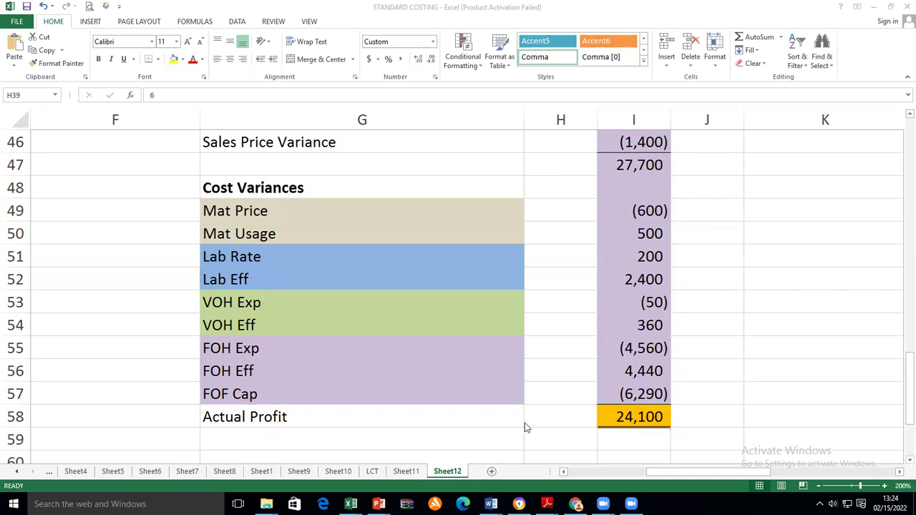
Step: Return to the practice question and circle the $95,600 sales figure
left_click(564, 472)
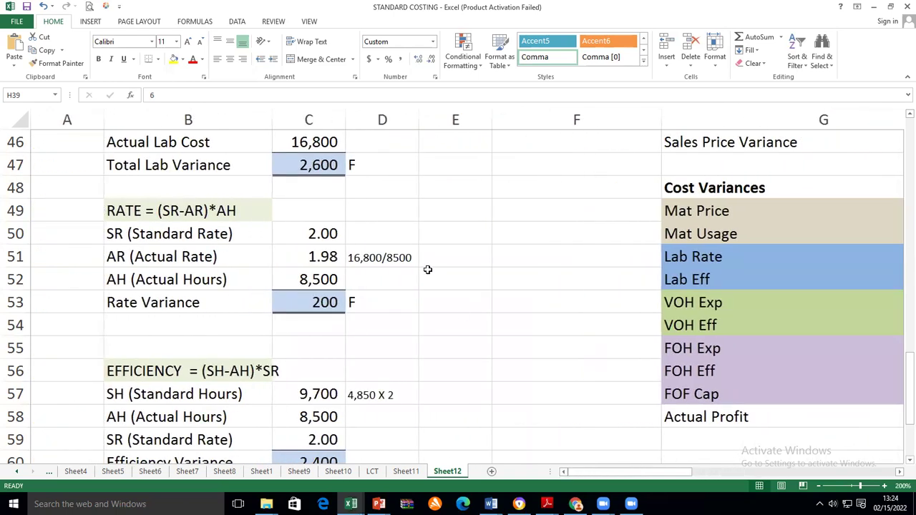
scroll(427, 269, "up", 14)
scroll(428, 268, "up", 1)
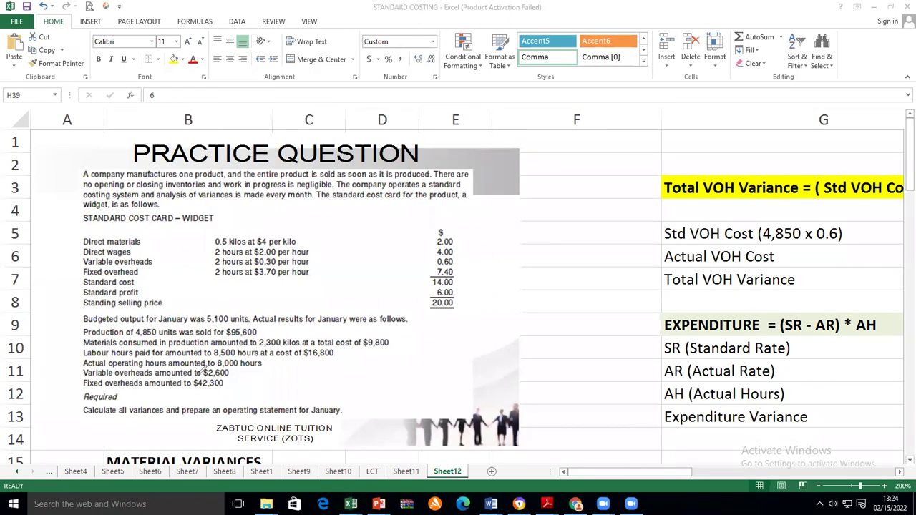
mouse_move(258, 326)
left_mouse_down()
mouse_move(236, 341)
mouse_move(267, 327)
left_mouse_up()
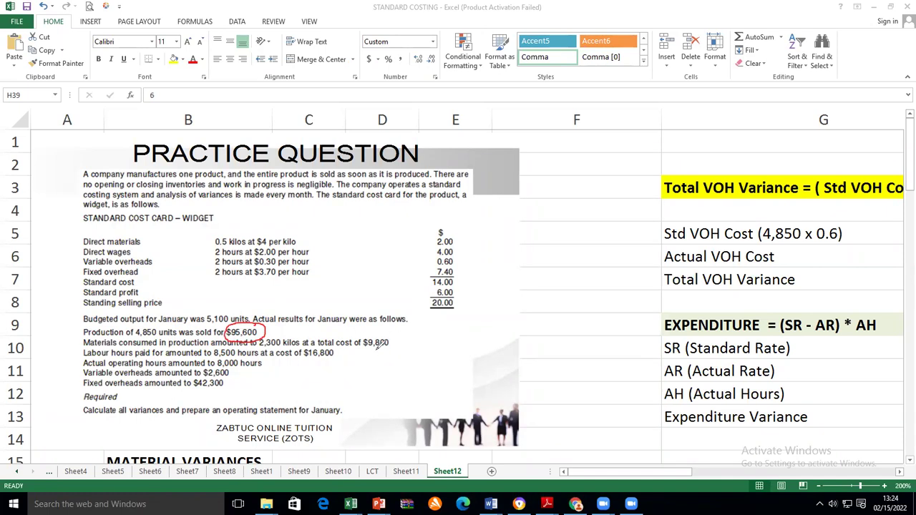